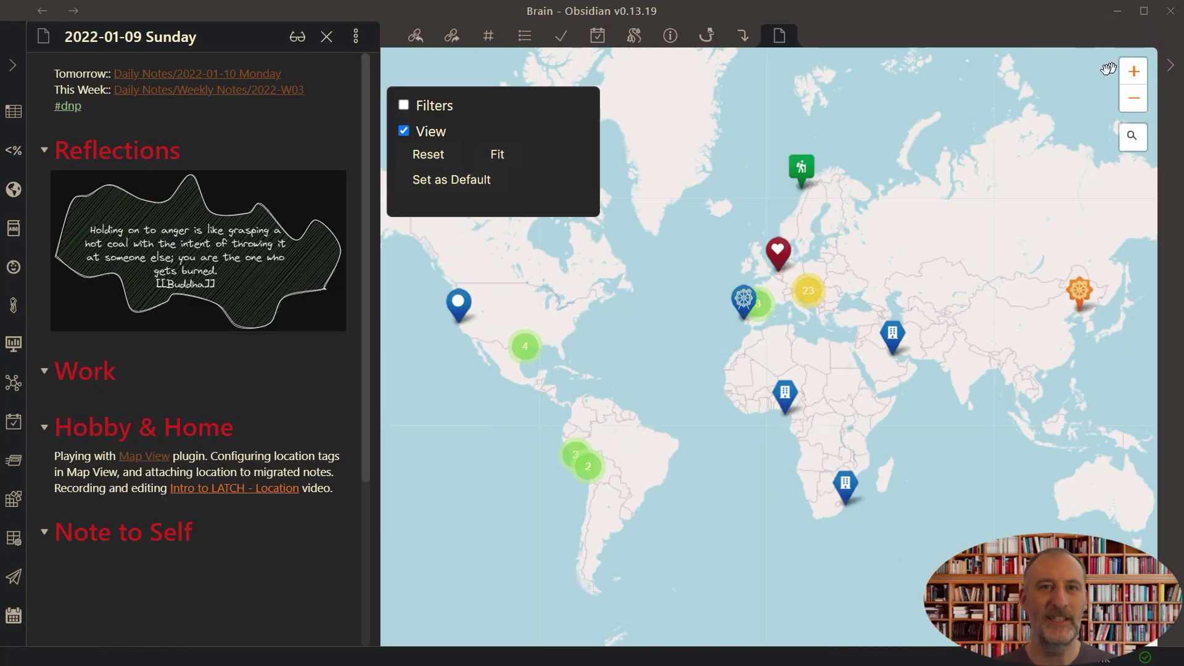
Step: Filter the map by the tag #location/skiing and open the Stuhleck note from its marker
{"action": "scroll", "coordinate": [755, 312], "scroll_direction": "up", "scroll_amount": 5}
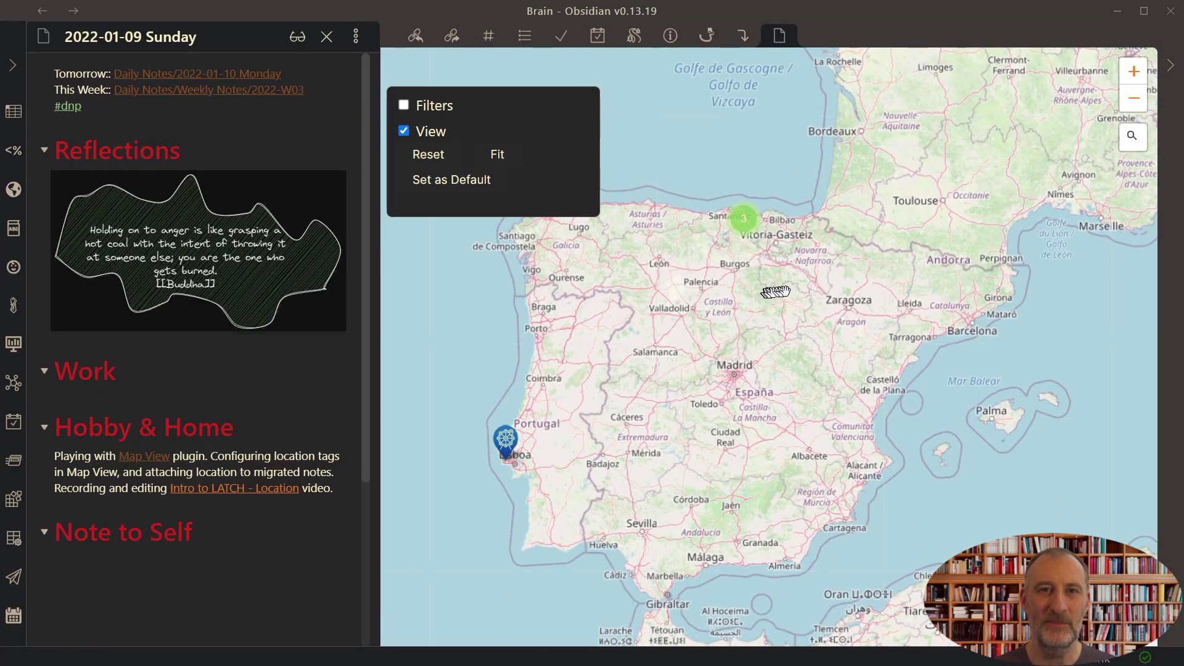
{"action": "scroll", "coordinate": [844, 285], "scroll_direction": "down", "scroll_amount": 3}
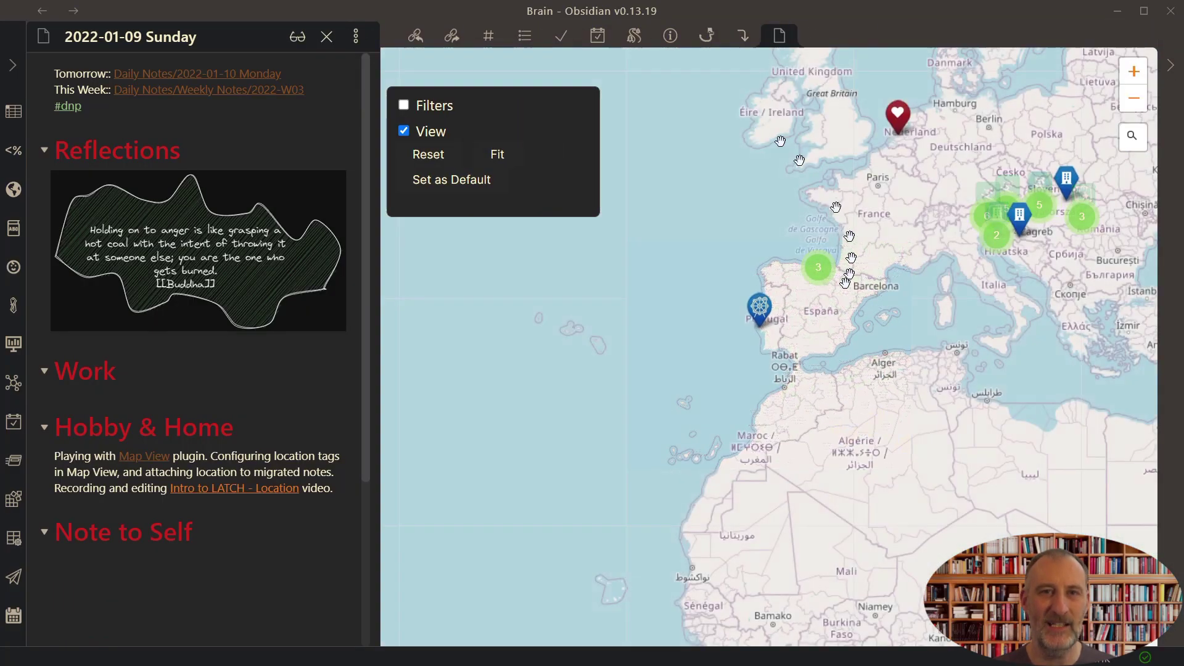
{"action": "left_click", "coordinate": [405, 105]}
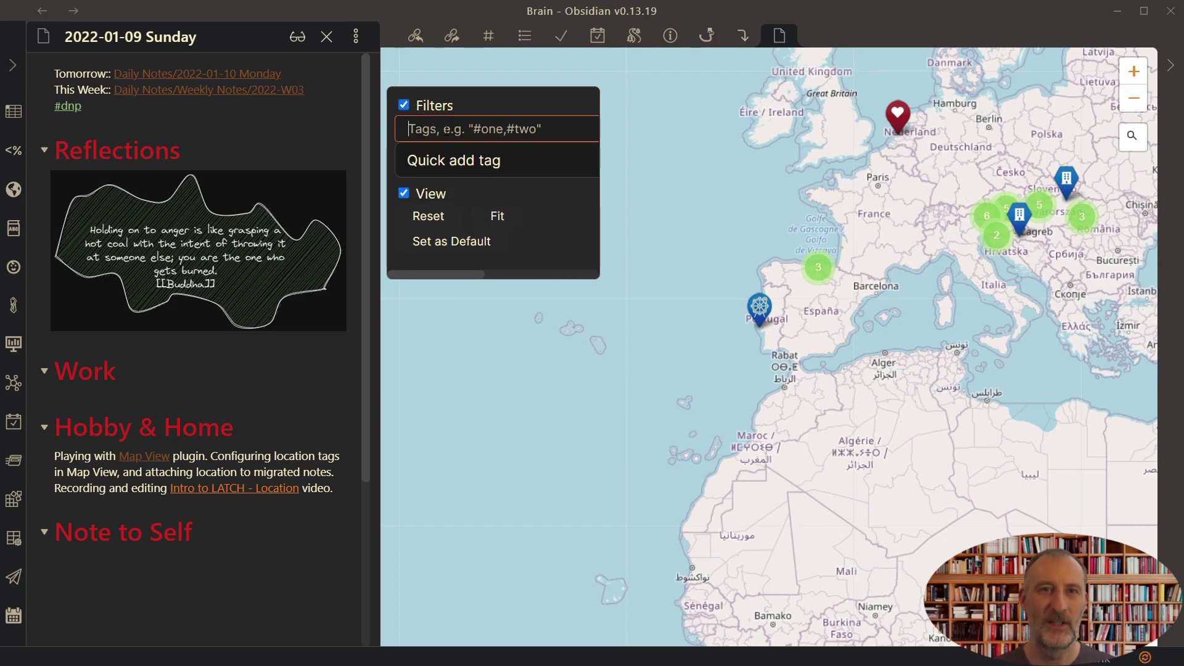
{"action": "type", "text": "#location/skiing"}
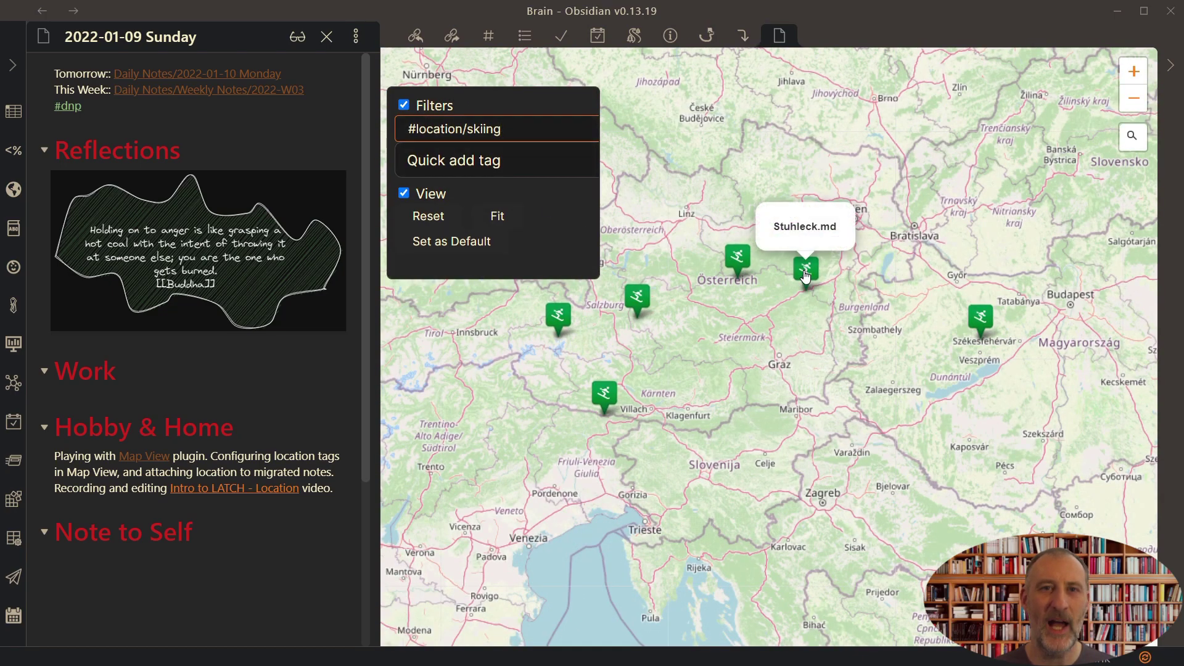
{"action": "left_click", "coordinate": [805, 271]}
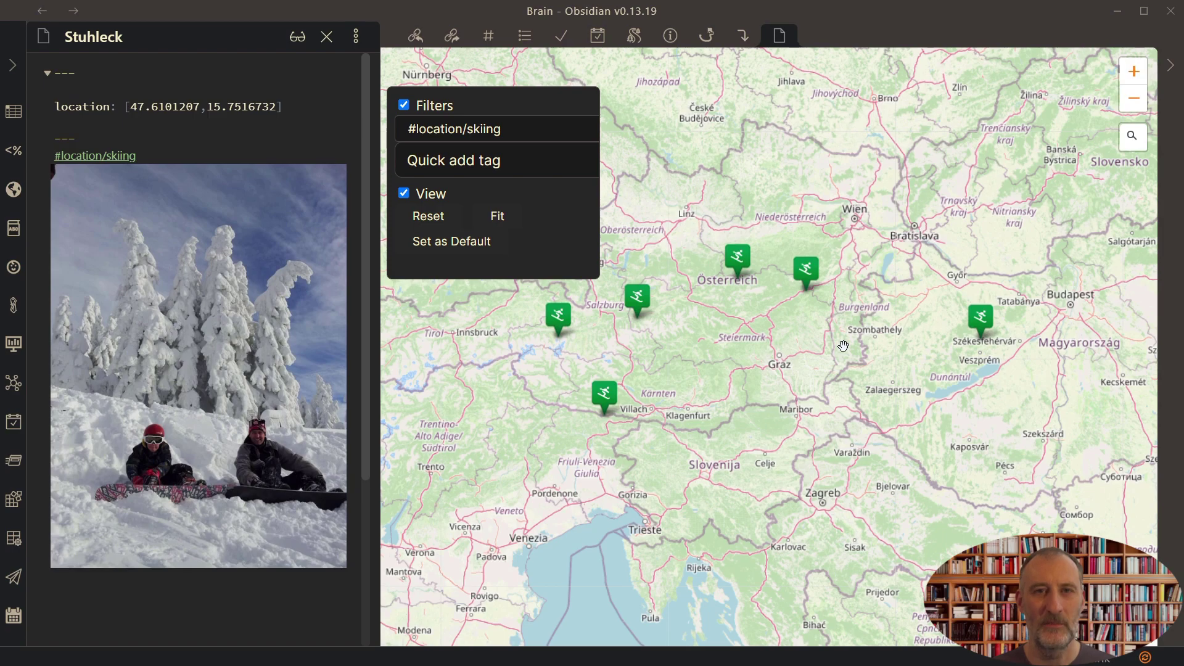
Step: Draw a wide rectangle for the hat rack board in the LATCH Hat Rack drawing and fill it yellow
{"action": "left_click_drag", "start_coordinate": [410, 142], "coordinate": [761, 201]}
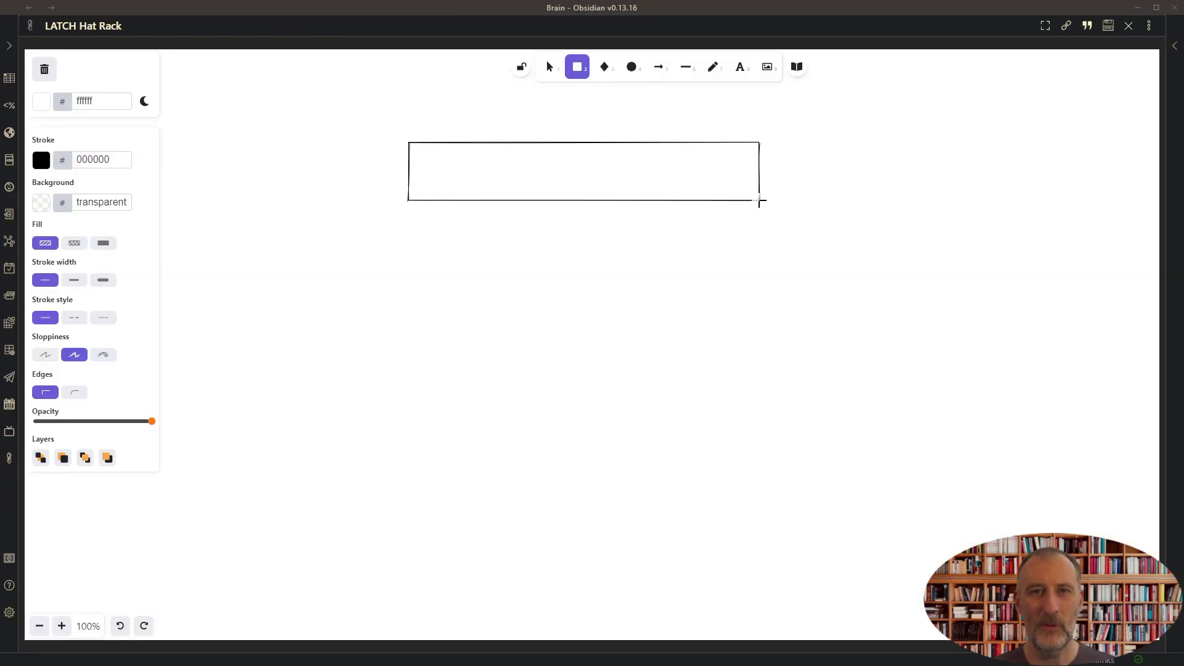
{"action": "left_click", "coordinate": [41, 202]}
{"action": "left_click", "coordinate": [114, 274]}
Step: Draw a curved coat hook with a knob near the board's left end in extra-bold stroke and group its parts
{"action": "key", "text": "6"}
{"action": "left_click", "coordinate": [457, 177]}
{"action": "left_click", "coordinate": [457, 222]}
{"action": "left_click", "coordinate": [430, 222]}
{"action": "left_click", "coordinate": [103, 280]}
{"action": "left_click_drag", "start_coordinate": [490, 261], "coordinate": [419, 167]}
{"action": "key", "text": "ctrl+g"}
Step: Duplicate the hook four times along the board and distribute the five hooks evenly
{"action": "left_click_drag", "start_coordinate": [445, 223], "coordinate": [490, 222]}
{"action": "left_click_drag", "start_coordinate": [490, 222], "coordinate": [535, 222]}
{"action": "left_click_drag", "start_coordinate": [535, 222], "coordinate": [575, 221]}
{"action": "left_click_drag", "start_coordinate": [576, 221], "coordinate": [669, 218]}
{"action": "left_click_drag", "start_coordinate": [738, 256], "coordinate": [365, 157]}
{"action": "left_click", "coordinate": [107, 497]}
Step: Draw a flat rectangular drawer below the rack's right half with a yellow fill and bold stroke
{"action": "left_click", "coordinate": [578, 67]}
{"action": "left_click_drag", "start_coordinate": [762, 362], "coordinate": [605, 392]}
{"action": "left_click", "coordinate": [40, 203]}
{"action": "left_click", "coordinate": [114, 274]}
{"action": "left_click", "coordinate": [74, 280]}
Step: Add a thick handle line to the drawer and duplicate it downward into an evenly distributed stack of five
{"action": "left_click", "coordinate": [685, 67]}
{"action": "left_click", "coordinate": [103, 280]}
{"action": "mouse_move", "coordinate": [669, 347]}
{"action": "left_mouse_down"}
{"action": "mouse_move", "coordinate": [704, 347]}
{"action": "mouse_move", "coordinate": [681, 378]}
{"action": "left_mouse_up"}
{"action": "left_click_drag", "start_coordinate": [645, 385], "coordinate": [642, 500]}
{"action": "left_click_drag", "start_coordinate": [795, 532], "coordinate": [579, 346]}
{"action": "left_click", "coordinate": [108, 521]}
Step: Draw a small black leg under the drawer stack's left side and duplicate it to the right side
{"action": "left_click", "coordinate": [578, 67]}
{"action": "left_click_drag", "start_coordinate": [624, 510], "coordinate": [633, 518]}
{"action": "left_click_drag", "start_coordinate": [113, 202], "coordinate": [18, 213]}
{"action": "left_click_drag", "start_coordinate": [629, 514], "coordinate": [727, 514]}
Step: Group the drawer unit and the hat rack, and align their right edges
{"action": "left_click", "coordinate": [774, 543]}
{"action": "left_click_drag", "start_coordinate": [821, 642], "coordinate": [586, 347]}
{"action": "left_click_drag", "start_coordinate": [785, 266], "coordinate": [339, 85]}
{"action": "key", "text": "ctrl+g"}
{"action": "left_click", "coordinate": [85, 497]}
Step: Draw a long floor arrow under the drawer unit, pointing left
{"action": "left_click", "coordinate": [659, 66]}
{"action": "left_click_drag", "start_coordinate": [790, 521], "coordinate": [356, 521]}
Step: Draw a closed tapered bucket on the floor line left of the drawers and fill it grey 868e96
{"action": "left_click", "coordinate": [686, 67]}
{"action": "left_click", "coordinate": [74, 280]}
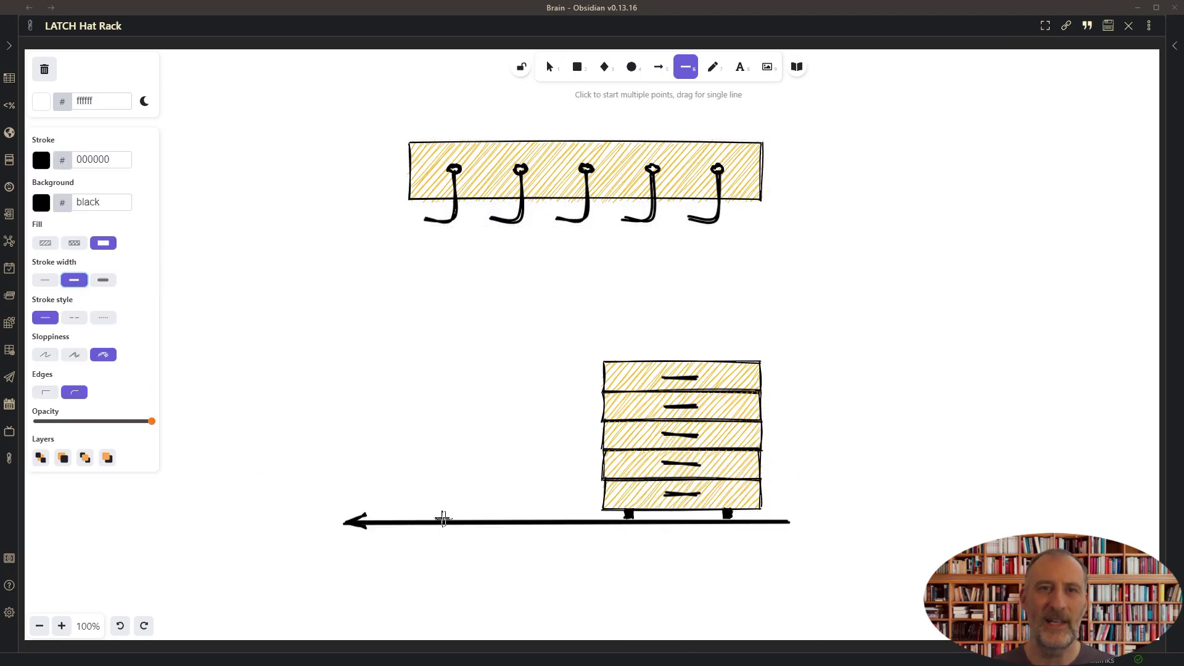
{"action": "left_click", "coordinate": [439, 519]}
{"action": "left_click", "coordinate": [474, 519]}
{"action": "left_click", "coordinate": [486, 457]}
{"action": "left_click", "coordinate": [426, 455]}
{"action": "left_click", "coordinate": [438, 518]}
{"action": "left_click", "coordinate": [41, 203]}
Step: Duplicate the bucket directly above itself, shrink the copy and fill it teal 15aabf
{"action": "left_click_drag", "start_coordinate": [456, 487], "coordinate": [456, 424]}
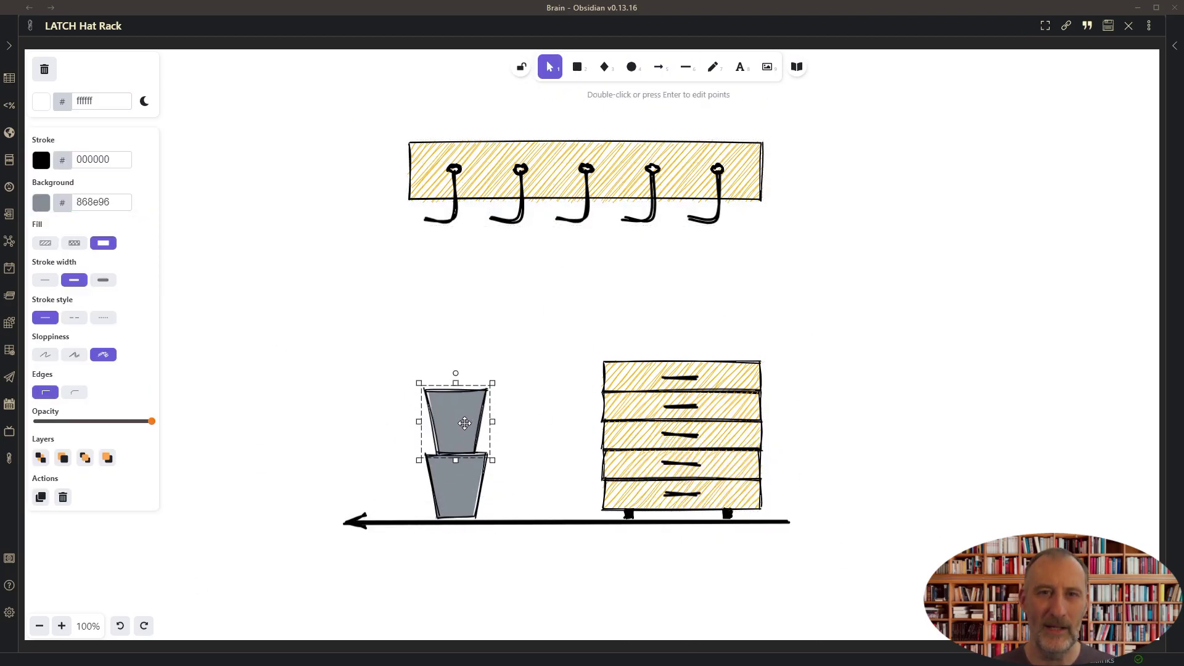
{"action": "left_click_drag", "start_coordinate": [422, 386], "coordinate": [443, 412]}
{"action": "left_click", "coordinate": [41, 202]}
{"action": "left_click", "coordinate": [136, 251]}
Step: Draw an umbrella handle with a curved hook rising from the teal shape, using rounded edges and extra-bold stroke
{"action": "left_click", "coordinate": [686, 67]}
{"action": "left_click", "coordinate": [74, 393]}
{"action": "left_click", "coordinate": [103, 280]}
{"action": "left_click", "coordinate": [455, 417]}
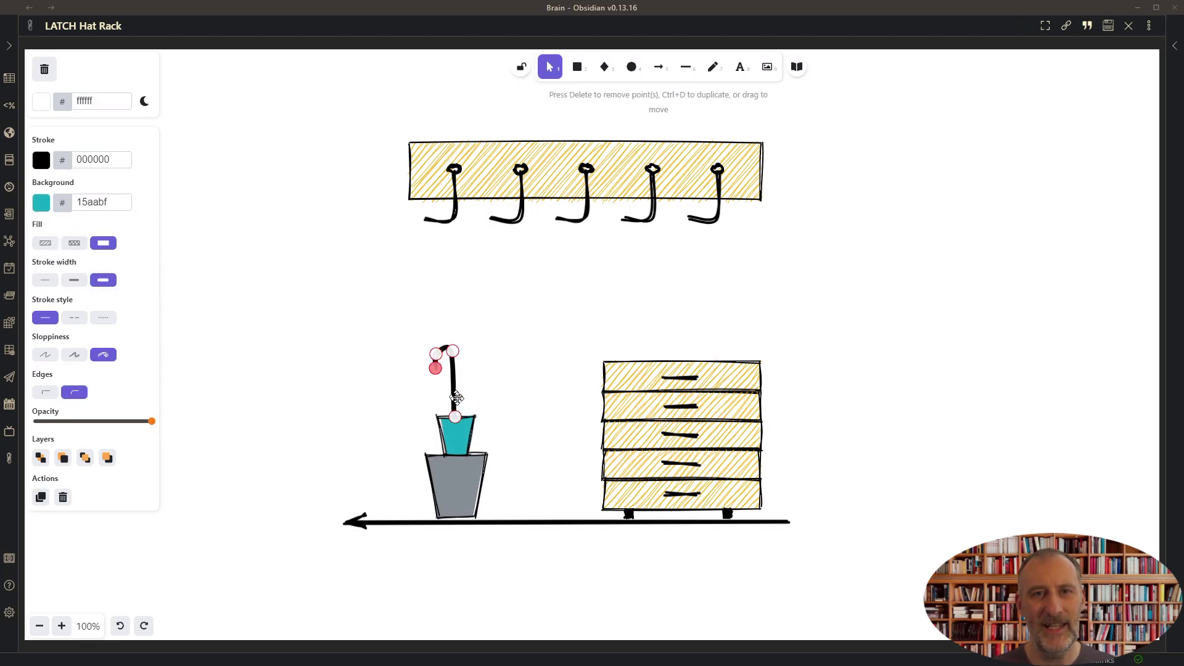
{"action": "left_click", "coordinate": [547, 417]}
Step: Draw a cap with a domed crown and flat brim right of the rack and fill it orange fd7e14
{"action": "key", "text": "6"}
{"action": "left_click", "coordinate": [869, 284]}
{"action": "left_click", "coordinate": [859, 264]}
{"action": "left_click", "coordinate": [839, 257]}
{"action": "left_click", "coordinate": [824, 264]}
{"action": "left_click", "coordinate": [816, 277]}
{"action": "left_click", "coordinate": [815, 298]}
{"action": "left_click", "coordinate": [815, 307]}
{"action": "key", "text": "Escape"}
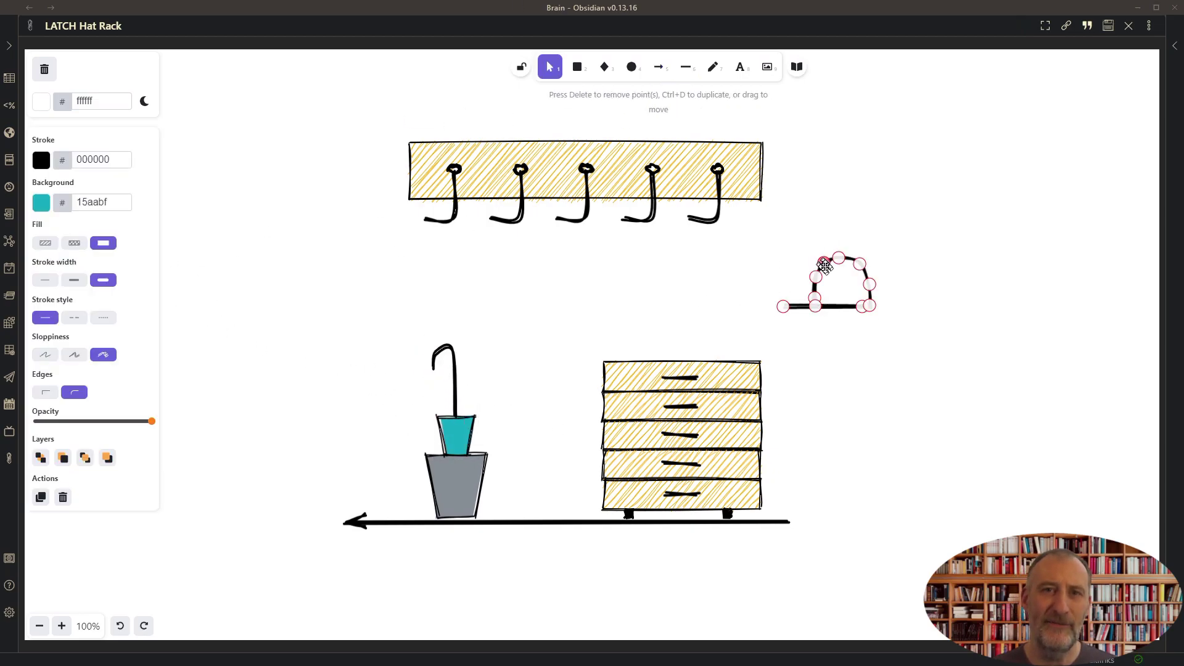
{"action": "left_click", "coordinate": [40, 202]}
{"action": "left_click", "coordinate": [136, 275]}
{"action": "left_click_drag", "start_coordinate": [815, 307], "coordinate": [783, 307]}
Step: Add curved seam lines inside the orange cap and set its brim line to the medium stroke width
{"action": "left_click", "coordinate": [686, 67]}
{"action": "left_click", "coordinate": [74, 280]}
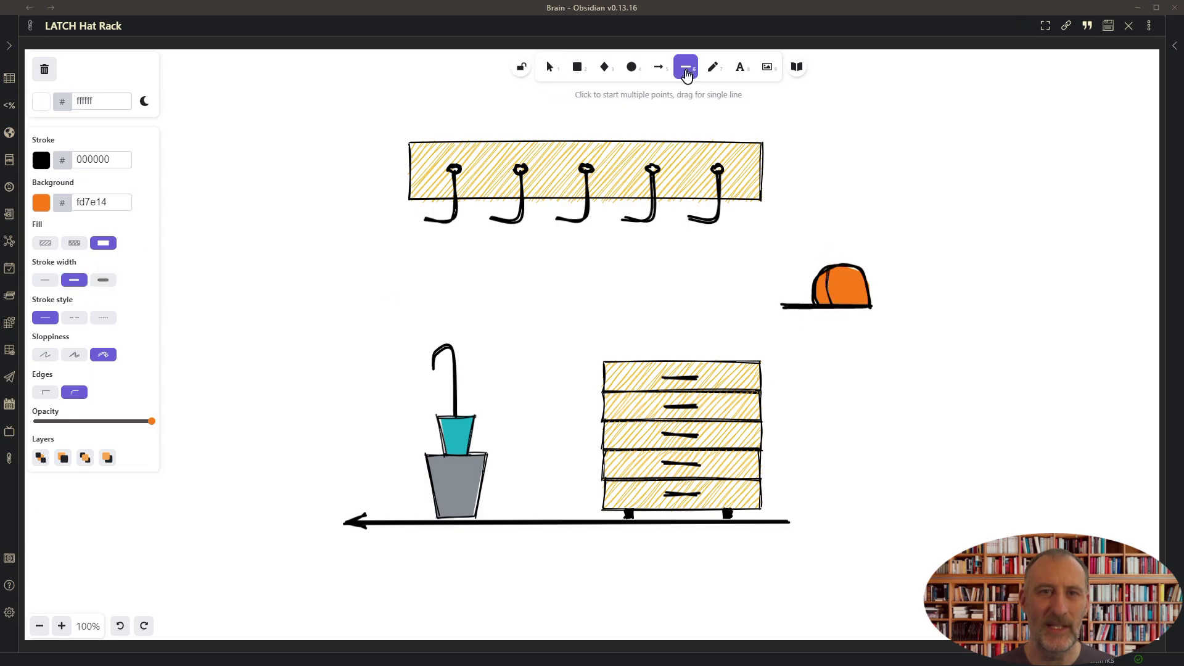
{"action": "left_click", "coordinate": [843, 265]}
{"action": "left_click", "coordinate": [850, 305]}
{"action": "left_click", "coordinate": [550, 69]}
{"action": "left_click", "coordinate": [802, 306]}
{"action": "left_click", "coordinate": [74, 280]}
Step: Move the whole orange cap onto the first hook and rotate it so it hangs tilted
{"action": "left_click_drag", "start_coordinate": [922, 351], "coordinate": [741, 246]}
{"action": "mouse_move", "coordinate": [827, 249]}
{"action": "left_mouse_down"}
{"action": "mouse_move", "coordinate": [800, 260]}
{"action": "mouse_move", "coordinate": [401, 222]}
{"action": "mouse_move", "coordinate": [412, 220]}
{"action": "left_mouse_up"}
{"action": "left_click_drag", "start_coordinate": [384, 173], "coordinate": [391, 181]}
Step: Draw a closed hat outline with a wavy brim right of the rack and fill it green 82c91e
{"action": "key", "text": "6"}
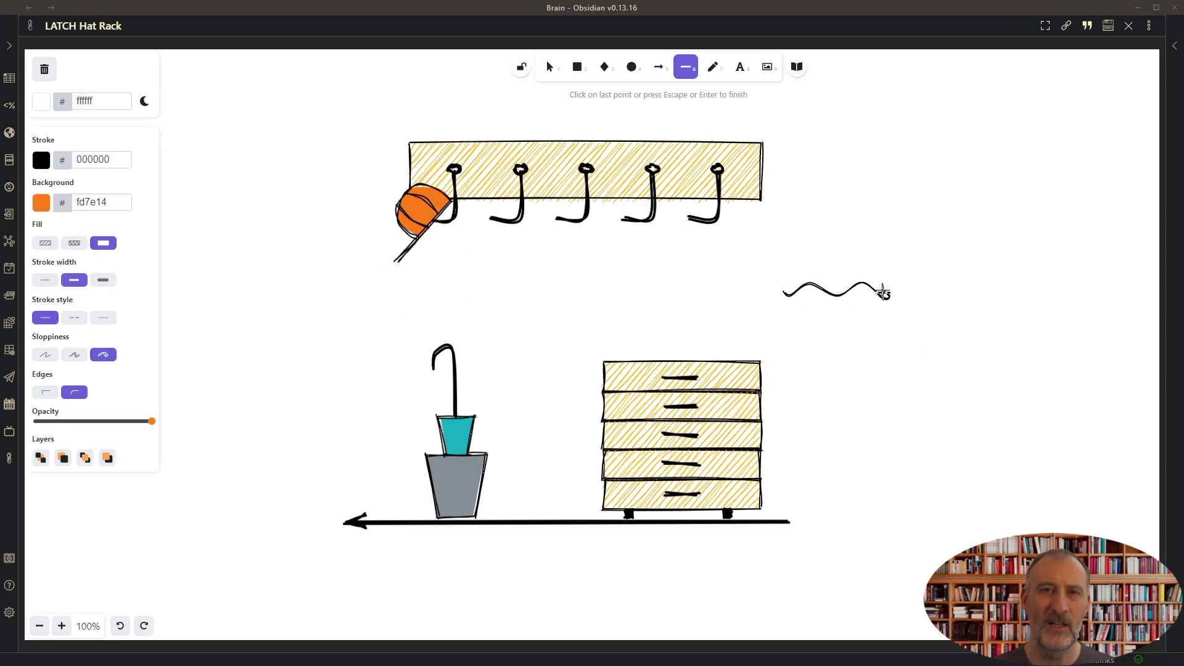
{"action": "left_click", "coordinate": [871, 246]}
{"action": "left_click", "coordinate": [842, 253]}
{"action": "left_click", "coordinate": [815, 247]}
{"action": "left_click", "coordinate": [815, 270]}
{"action": "left_click", "coordinate": [785, 293]}
{"action": "left_click", "coordinate": [41, 203]}
{"action": "left_click", "coordinate": [90, 274]}
Step: Add a curved brim line across the green hat and hang the whole hat on the second hook
{"action": "left_click", "coordinate": [686, 66]}
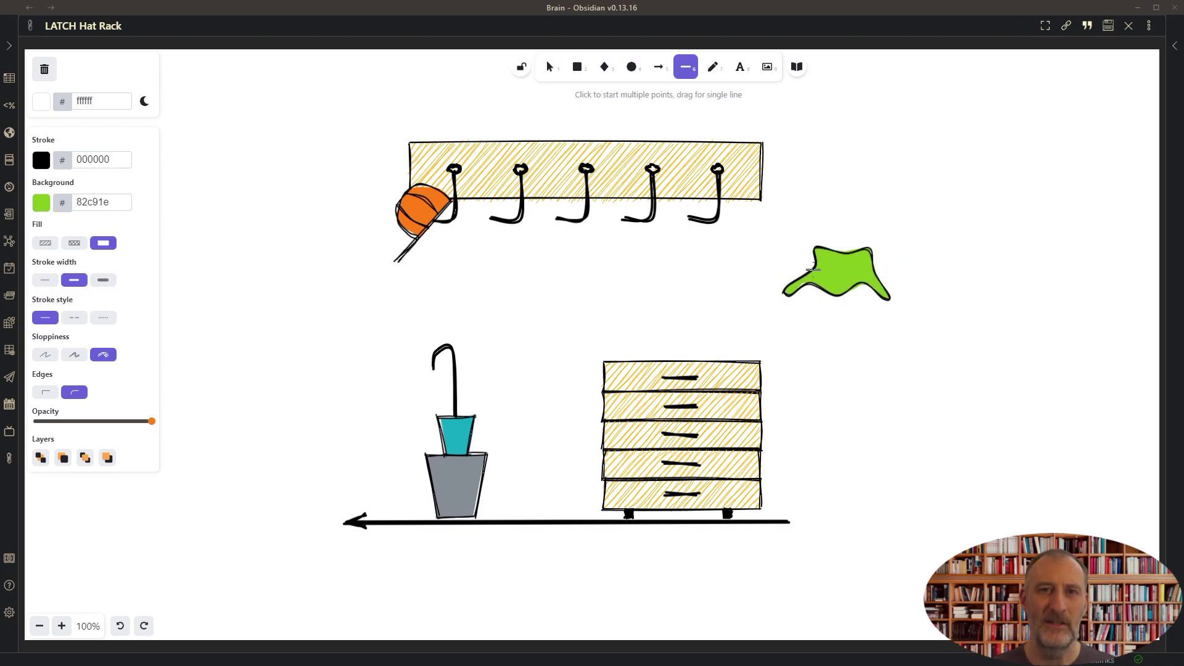
{"action": "double_click", "coordinate": [817, 266]}
{"action": "left_click", "coordinate": [874, 271]}
{"action": "double_click", "coordinate": [888, 291]}
{"action": "left_click_drag", "start_coordinate": [925, 333], "coordinate": [767, 231]}
{"action": "mouse_move", "coordinate": [837, 233]}
{"action": "left_mouse_down"}
{"action": "mouse_move", "coordinate": [815, 253]}
{"action": "mouse_move", "coordinate": [453, 201]}
{"action": "left_mouse_up"}
{"action": "left_click", "coordinate": [621, 264]}
Step: Draw a top hat from a wide flat brim rectangle and a taller crown rectangle above it
{"action": "key", "text": "2"}
{"action": "left_click_drag", "start_coordinate": [800, 290], "coordinate": [896, 303]}
{"action": "left_click_drag", "start_coordinate": [814, 277], "coordinate": [872, 232]}
{"action": "left_click", "coordinate": [1110, 424]}
{"action": "left_click", "coordinate": [843, 253]}
Step: Draw a small curved brim curl at the left end of the top hat's brim and adjust its shape
{"action": "left_click", "coordinate": [685, 66]}
{"action": "left_click", "coordinate": [814, 287]}
{"action": "left_click", "coordinate": [794, 280]}
{"action": "left_click", "coordinate": [793, 267]}
{"action": "left_click", "coordinate": [806, 280]}
{"action": "left_click", "coordinate": [913, 382]}
{"action": "left_click_drag", "start_coordinate": [800, 278], "coordinate": [798, 272]}
Step: Fill the whole top hat with blue 4c6ef5 and hang it rotated on the third hook
{"action": "mouse_move", "coordinate": [925, 333]}
{"action": "left_mouse_down"}
{"action": "mouse_move", "coordinate": [768, 216]}
{"action": "mouse_move", "coordinate": [809, 244]}
{"action": "left_mouse_up"}
{"action": "left_click", "coordinate": [41, 203]}
{"action": "left_click", "coordinate": [88, 251]}
{"action": "left_click", "coordinate": [66, 251]}
{"action": "left_click", "coordinate": [88, 251]}
{"action": "left_click_drag", "start_coordinate": [854, 232], "coordinate": [819, 250]}
{"action": "left_click_drag", "start_coordinate": [888, 277], "coordinate": [592, 237]}
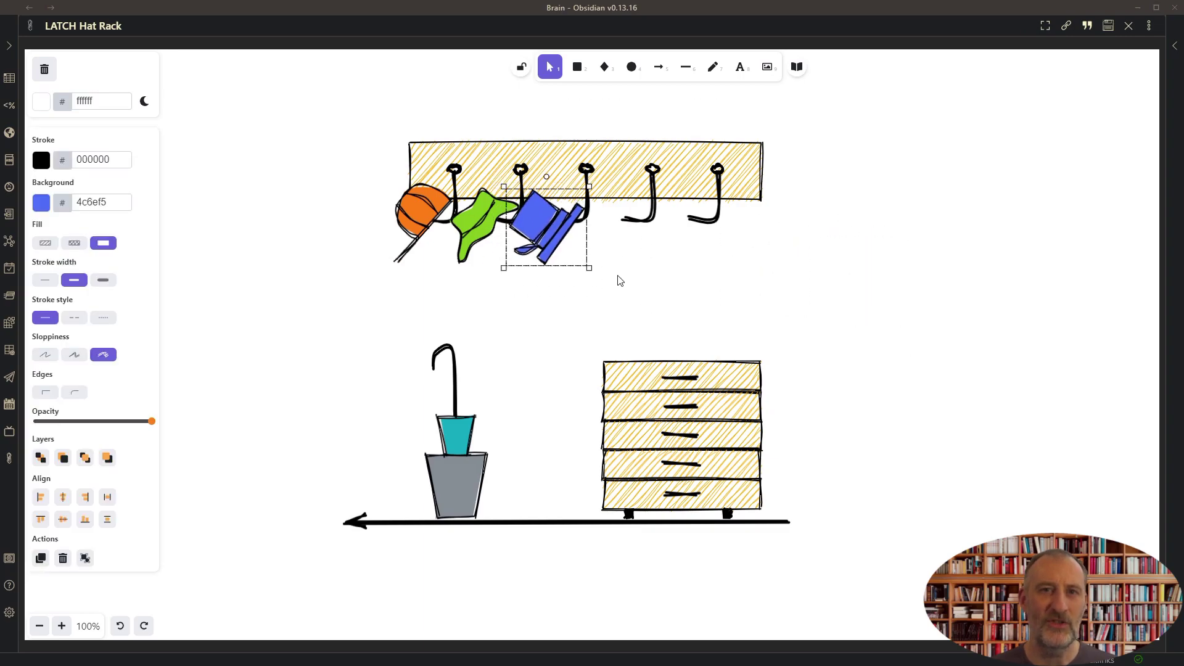
Step: Draw a Santa hat with a rectangular band and a curved, pointed red body
{"action": "key", "text": "2"}
{"action": "left_click_drag", "start_coordinate": [843, 275], "coordinate": [911, 293]}
{"action": "left_click", "coordinate": [74, 392]}
{"action": "left_click", "coordinate": [41, 203]}
{"action": "left_click", "coordinate": [65, 228]}
{"action": "key", "text": "6"}
{"action": "left_click", "coordinate": [856, 275]}
{"action": "left_click", "coordinate": [805, 200]}
{"action": "left_click", "coordinate": [902, 277]}
Step: Add a light-grey ced4da pom-pom to the Santa hat's tip and hang the hat rotated on the fourth hook
{"action": "left_click", "coordinate": [41, 203]}
{"action": "left_click", "coordinate": [114, 229]}
{"action": "left_click_drag", "start_coordinate": [781, 184], "coordinate": [805, 209]}
{"action": "left_click_drag", "start_coordinate": [931, 314], "coordinate": [768, 170]}
{"action": "mouse_move", "coordinate": [774, 175]}
{"action": "left_mouse_down"}
{"action": "mouse_move", "coordinate": [839, 232]}
{"action": "mouse_move", "coordinate": [607, 231]}
{"action": "left_mouse_up"}
{"action": "left_click_drag", "start_coordinate": [607, 180], "coordinate": [624, 180]}
Step: Draw a wide flat sombrero brim on top of the drawer unit and set its background to gold
{"action": "key", "text": "6"}
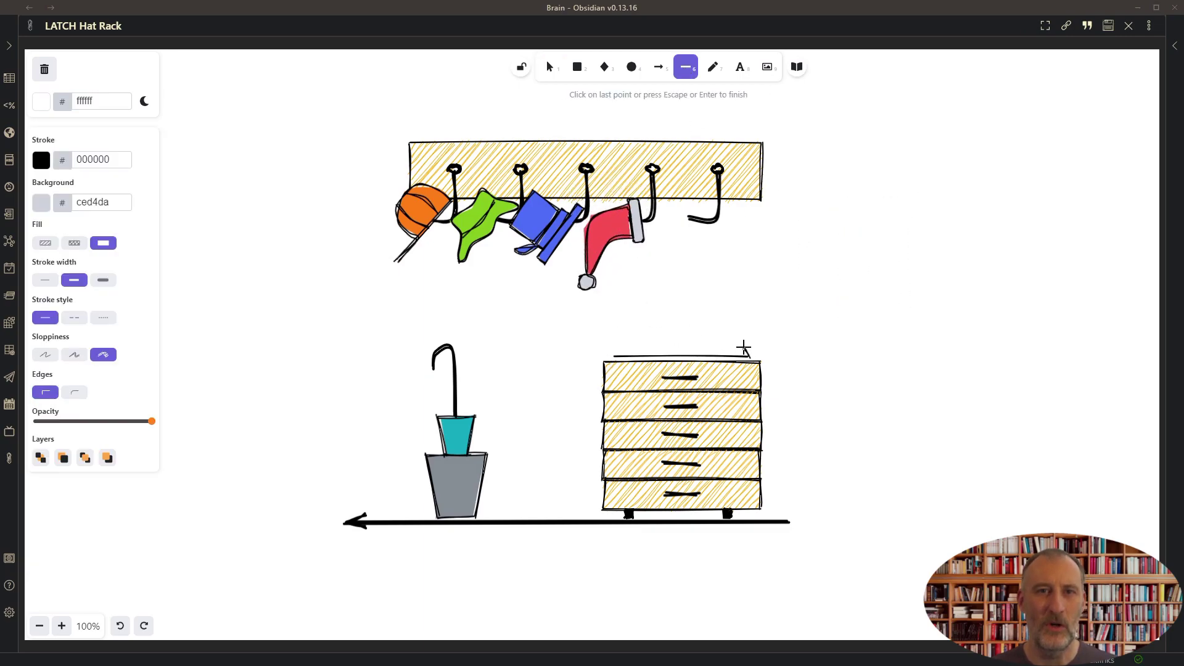
{"action": "left_click", "coordinate": [749, 356]}
{"action": "left_click", "coordinate": [742, 347]}
{"action": "left_click", "coordinate": [621, 347]}
{"action": "left_click", "coordinate": [614, 356]}
{"action": "double_click", "coordinate": [93, 202]}
{"action": "type", "text": "gold"}
Step: Draw a tall crown with rounded edges on the middle of the gold brim
{"action": "left_click", "coordinate": [686, 67]}
{"action": "left_click", "coordinate": [75, 392]}
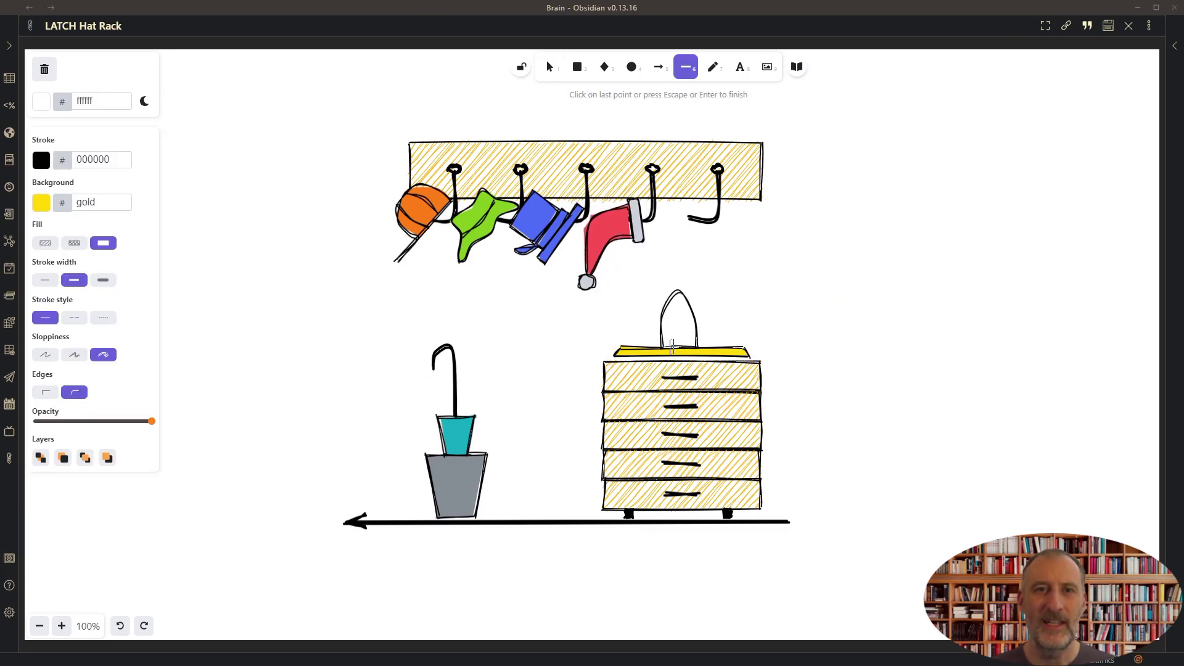
{"action": "left_click", "coordinate": [663, 347]}
Step: Draw a closed wavy band around the lower part of the sombrero's crown and set its background to black
{"action": "scroll", "coordinate": [663, 333], "scroll_direction": "up", "scroll_amount": 13}
{"action": "key", "text": "6"}
{"action": "left_click", "coordinate": [658, 305]}
{"action": "left_click", "coordinate": [680, 312]}
{"action": "left_click", "coordinate": [715, 307]}
{"action": "left_click", "coordinate": [734, 318]}
{"action": "left_click", "coordinate": [735, 330]}
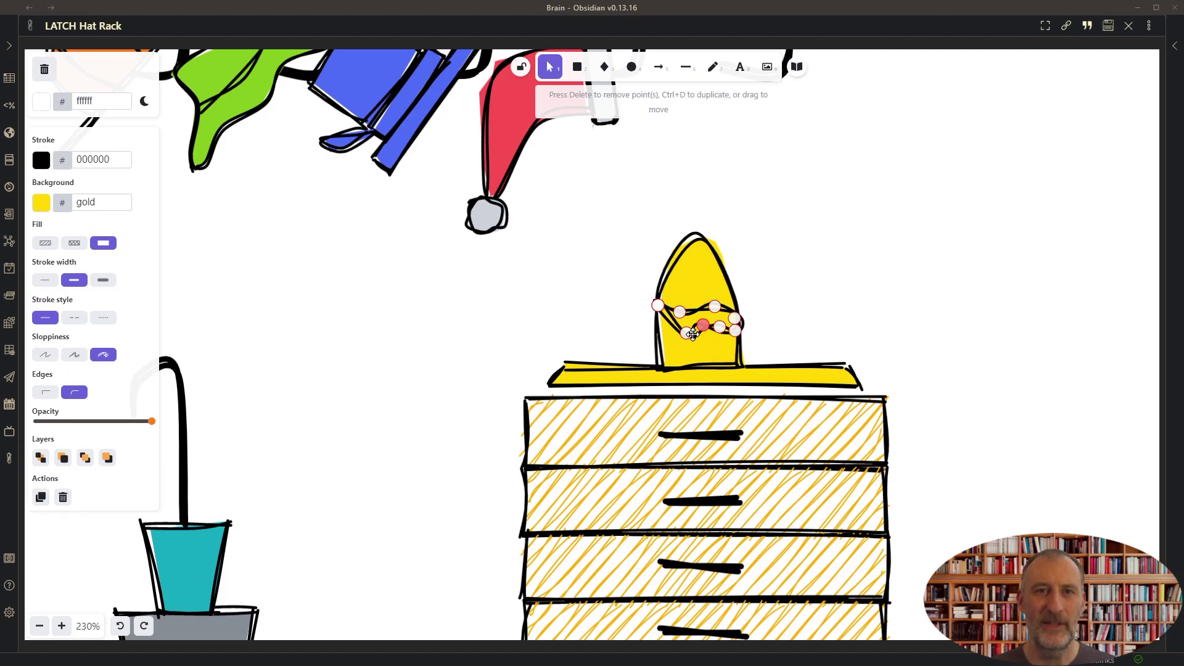
{"action": "double_click", "coordinate": [93, 202]}
{"action": "type", "text": "black6"}
Step: Draw a small black triangle with thin stroke and lowest sloppiness on the sombrero's brim, and duplicate it into an aligned, evenly distributed row
{"action": "left_click", "coordinate": [45, 280]}
{"action": "left_click", "coordinate": [574, 372]}
{"action": "left_click", "coordinate": [597, 372]}
{"action": "left_click", "coordinate": [45, 354]}
{"action": "left_click_drag", "start_coordinate": [592, 378], "coordinate": [623, 379]}
{"action": "left_click_drag", "start_coordinate": [872, 358], "coordinate": [543, 394]}
{"action": "left_click", "coordinate": [63, 521]}
{"action": "left_click", "coordinate": [106, 497]}
Step: Select all parts of the sombrero on the drawer unit, and delete the arrow line beneath the furniture
{"action": "scroll", "coordinate": [971, 328], "scroll_direction": "down", "scroll_amount": 13}
{"action": "left_click_drag", "start_coordinate": [778, 278], "coordinate": [939, 363]}
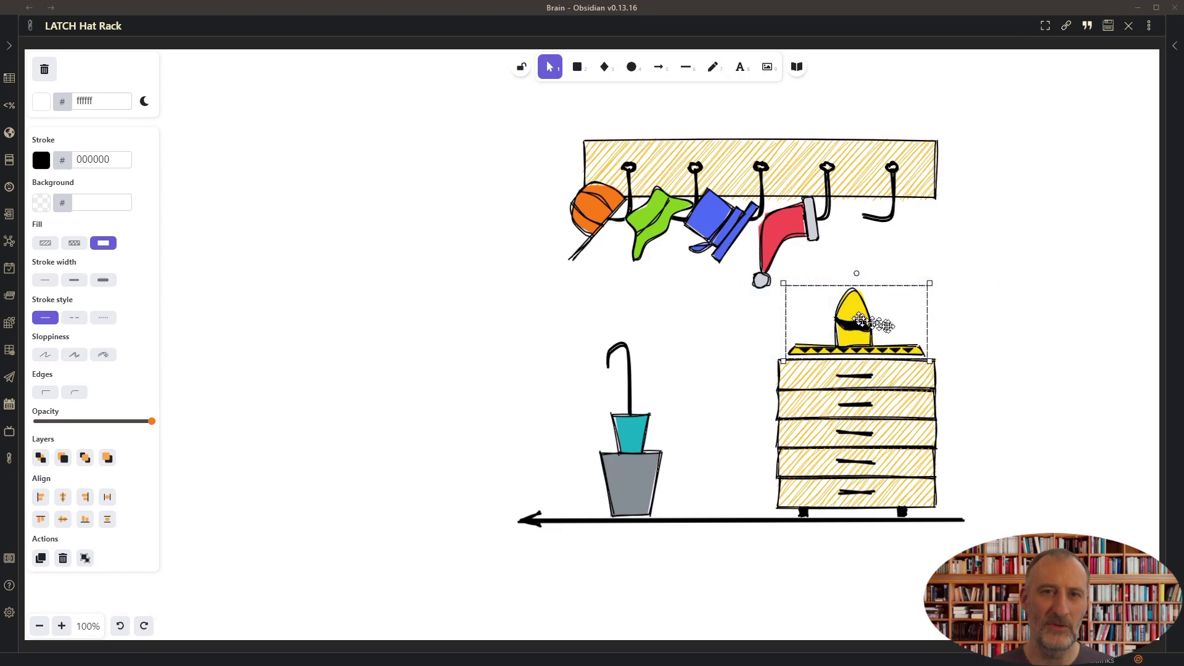
{"action": "left_click_drag", "start_coordinate": [605, 536], "coordinate": [483, 565]}
{"action": "left_click", "coordinate": [483, 552]}
{"action": "key", "text": "Delete"}
Step: Add a text block listing Location, Alphabet, Time, Category and Hierarchy on separate lines beside the hat rack, and reposition it
{"action": "double_click", "coordinate": [860, 255]}
{"action": "type", "text": "Location"}
{"action": "key", "text": "Return"}
{"action": "type", "text": "Alphabet"}
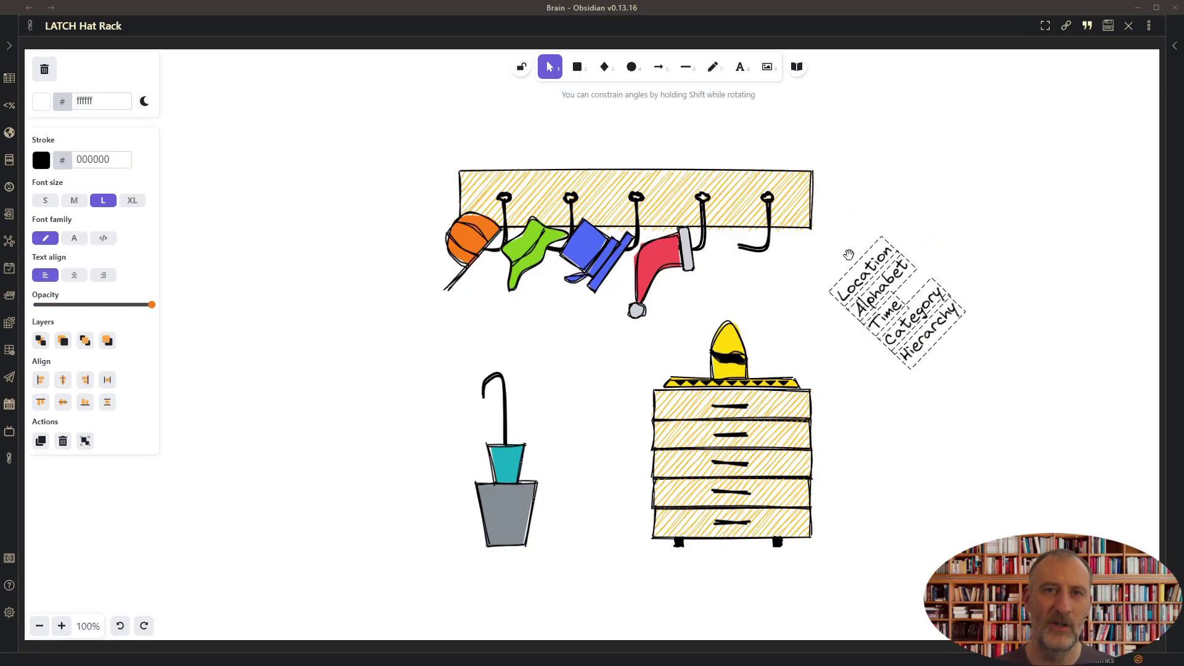
{"action": "left_click_drag", "start_coordinate": [888, 290], "coordinate": [455, 357]}
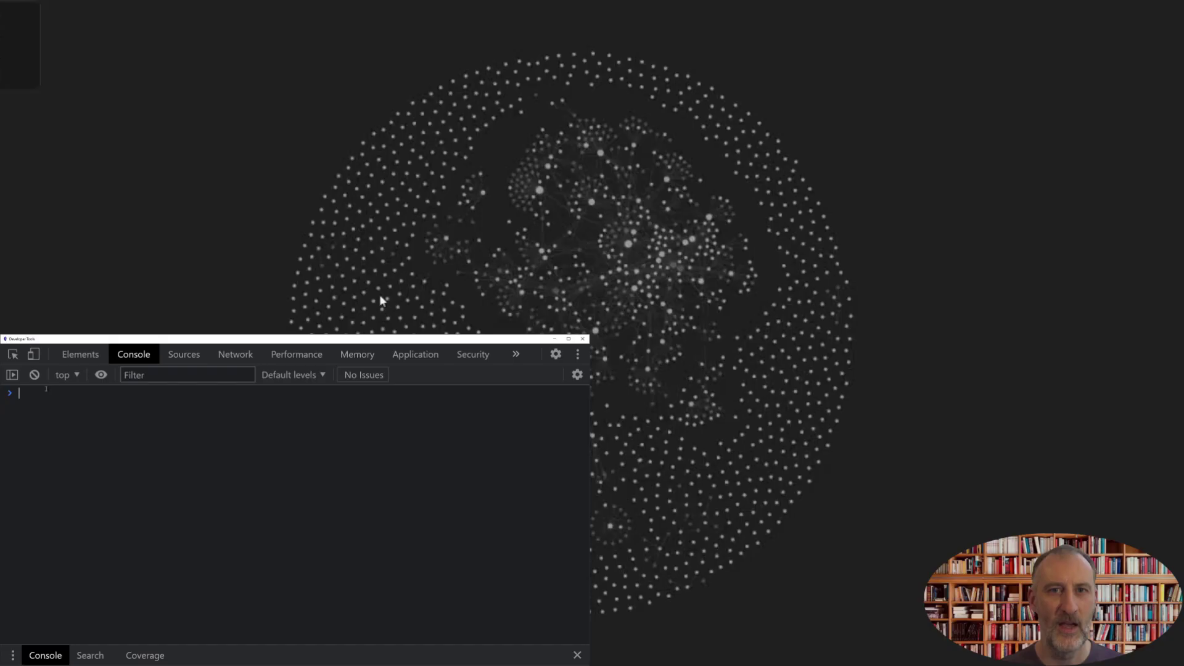
Step: In the developer console, compute markdownfiles = app.vault.getMarkdownFiles().length and otherfiles = app.vault.getFiles().length - markdownfiles
{"action": "type", "text": "markdownfiles = app.vault.getMarkdownFiles().length"}
{"action": "key", "text": "Return"}
{"action": "type", "text": "otherfiles = app.vault.getFiles().length - markdownfiles"}
{"action": "key", "text": "Return"}
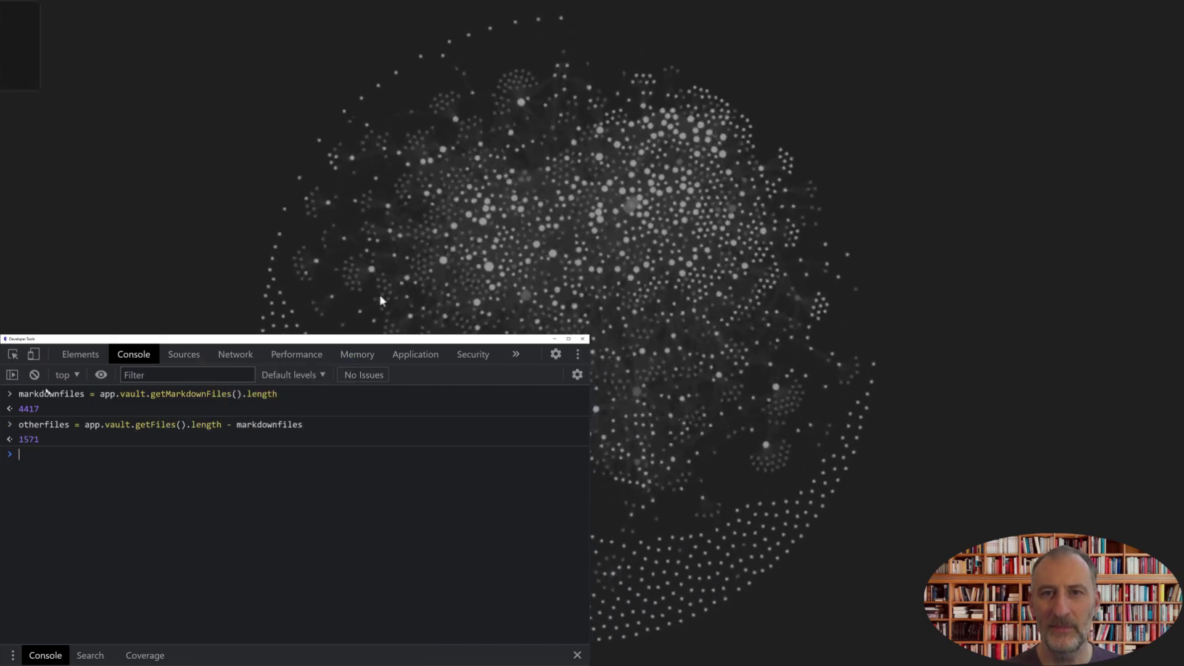
Step: Count the vault's tags in the console with Object.keys(app.metadataCache.getTags()).length
{"action": "type", "text": "Object.ke"}
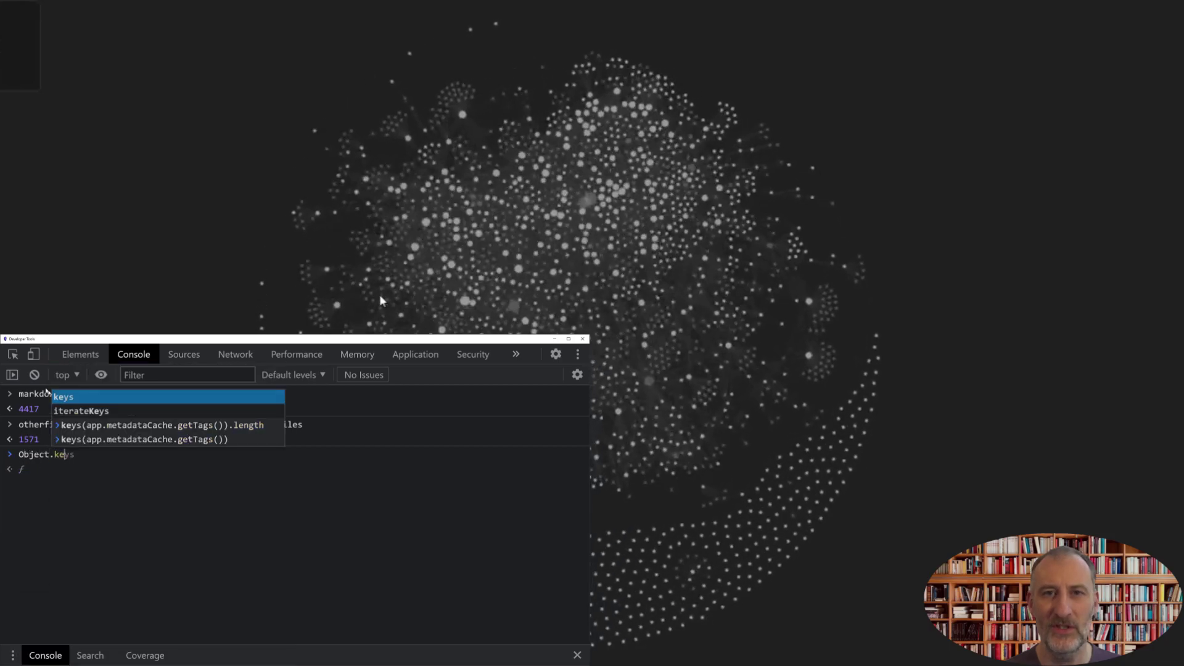
{"action": "type", "text": "ys(app."}
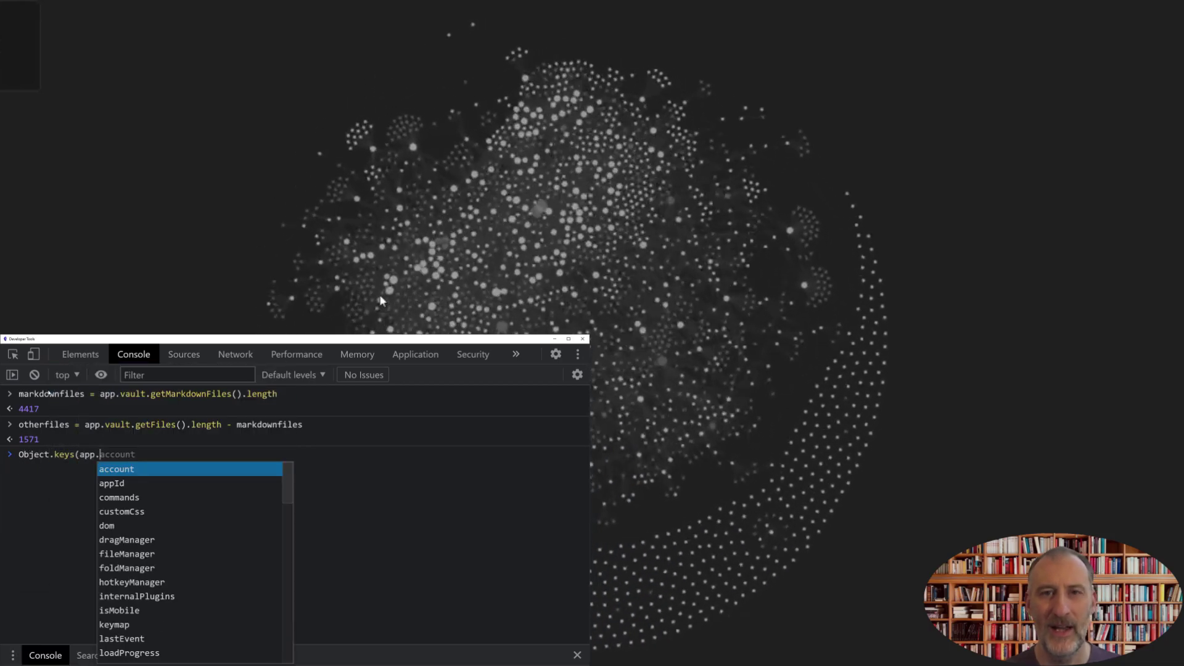
{"action": "type", "text": "metadataCache.getTags()).length"}
{"action": "key", "text": "Return"}
Step: Create an empty set in the console with s = new Set()
{"action": "type", "text": "s ="}
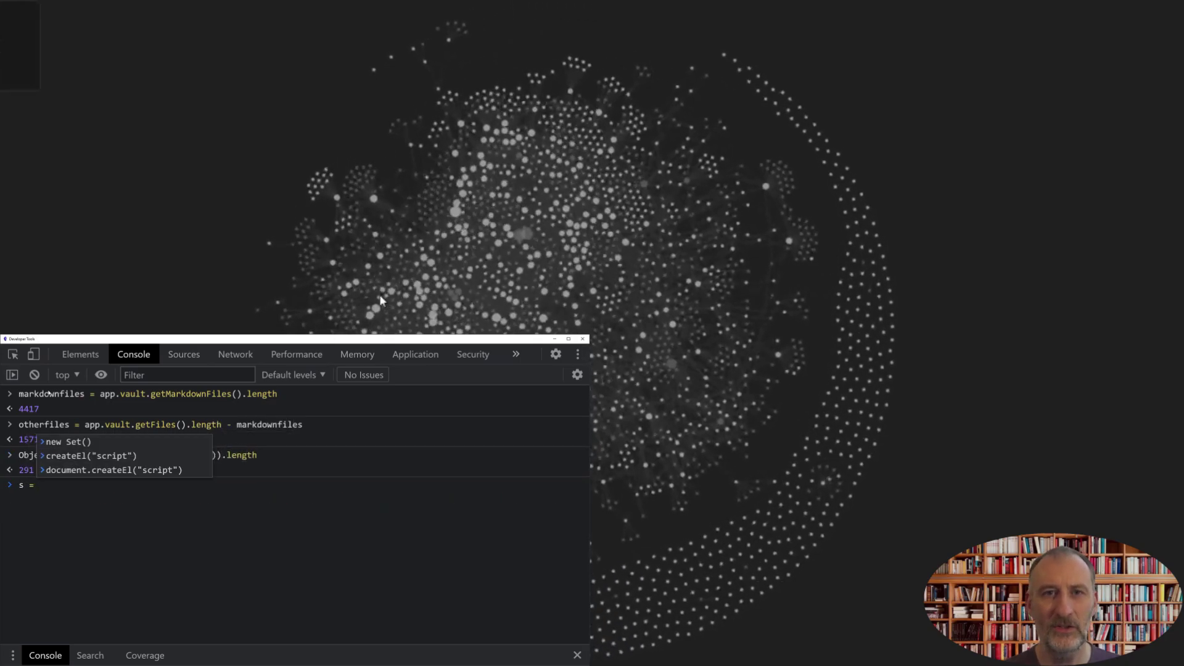
{"action": "key", "text": "Down"}
{"action": "key", "text": "Return"}
{"action": "key", "text": "Return"}
Step: Write a for loop with the variable file over app.vault.getFiles(), leaving the body between its braces empty
{"action": "type", "text": "for("}
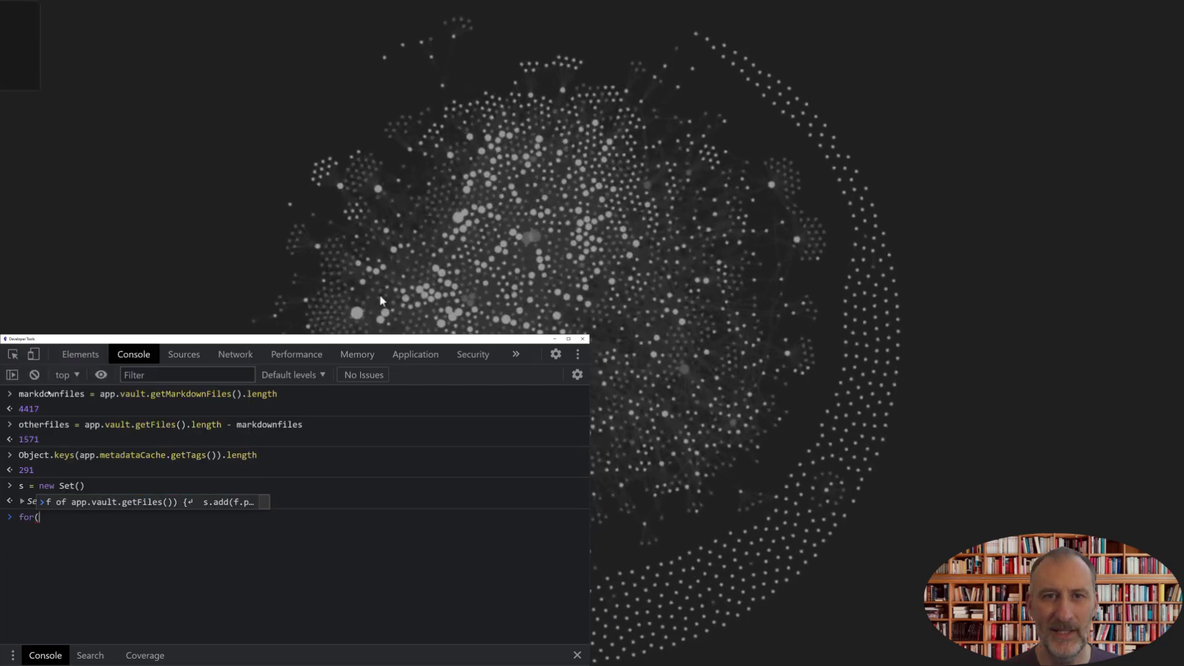
{"action": "type", "text": "file of app.vault.getM"}
{"action": "key", "text": "BackSpace"}
{"action": "type", "text": "Files())"}
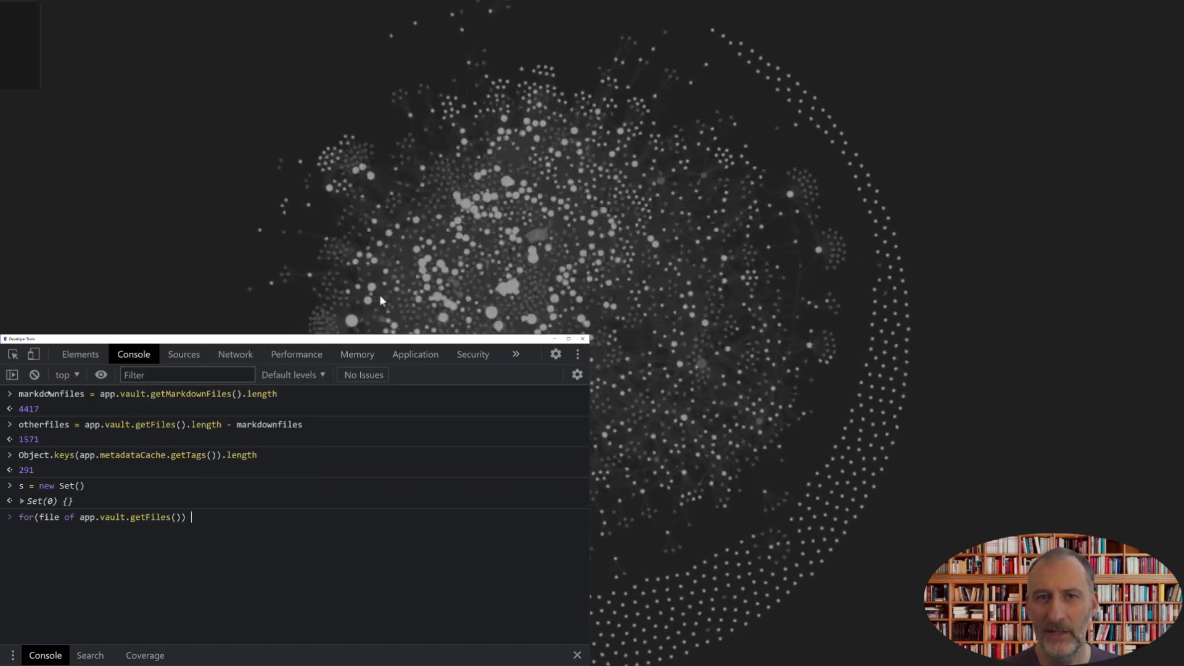
{"action": "type", "text": " {"}
{"action": "key", "text": "Return"}
{"action": "type", "text": "{"}
{"action": "key", "text": "BackSpace"}
{"action": "key", "text": "BackSpace"}
{"action": "type", "text": "}"}
{"action": "type", "text": "s.add(f"}
{"action": "type", "text": "ile"}
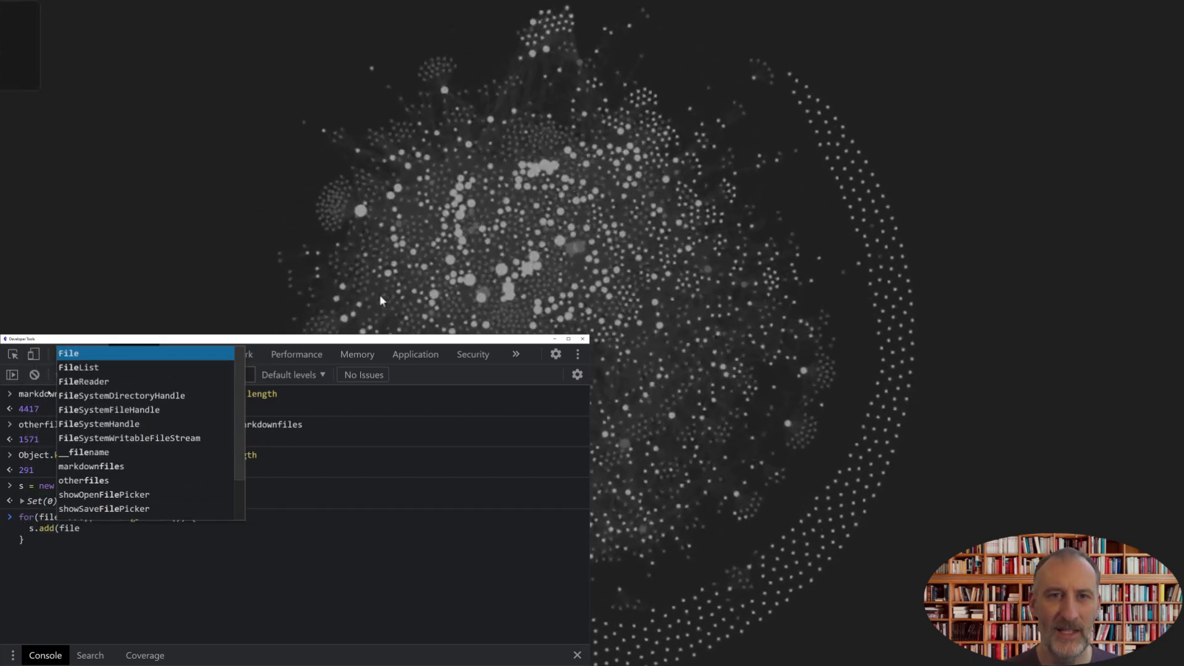
{"action": "type", "text": ".path.substring(0,file.path.length-file.basename.length-file."}
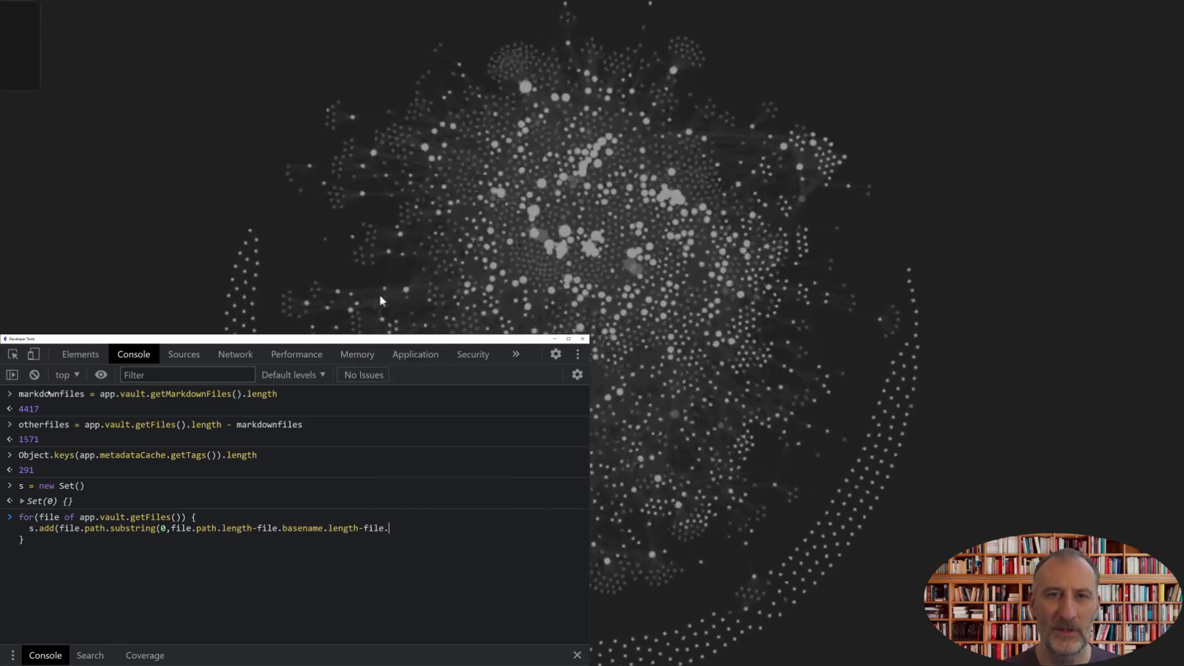
{"action": "type", "text": "extension.length-1)"}
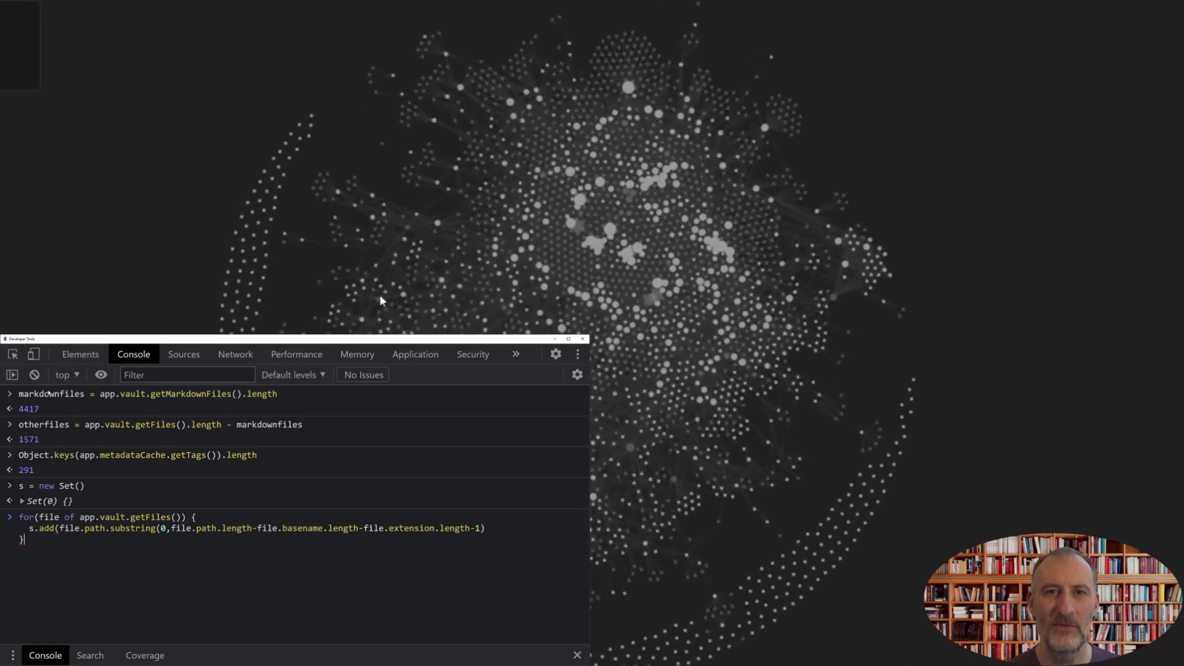
Step: Append s.size; after the loop, complete the missing closing parenthesis of the s.add call, and run the code
{"action": "key", "text": "ctrl+End"}
{"action": "key", "text": "shift+Return"}
{"action": "type", "text": "s.size;"}
{"action": "key", "text": "Return"}
{"action": "key", "text": "Up"}
{"action": "key", "text": "Down"}
{"action": "key", "text": "End"}
{"action": "type", "text": ")"}
{"action": "key", "text": "Return"}
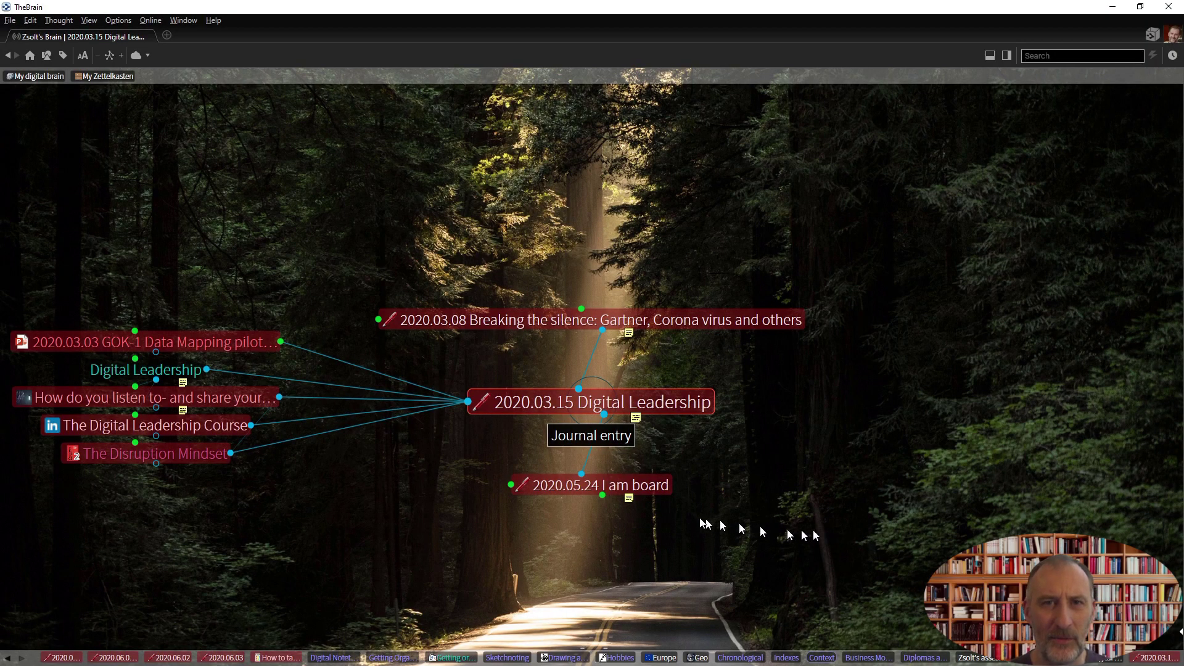
Step: In TheBrain, follow the journal entries forward from 2020.05.24 through 2020.06.01 and 2020.06.02 to 2020.06.03
{"action": "left_click", "coordinate": [605, 486]}
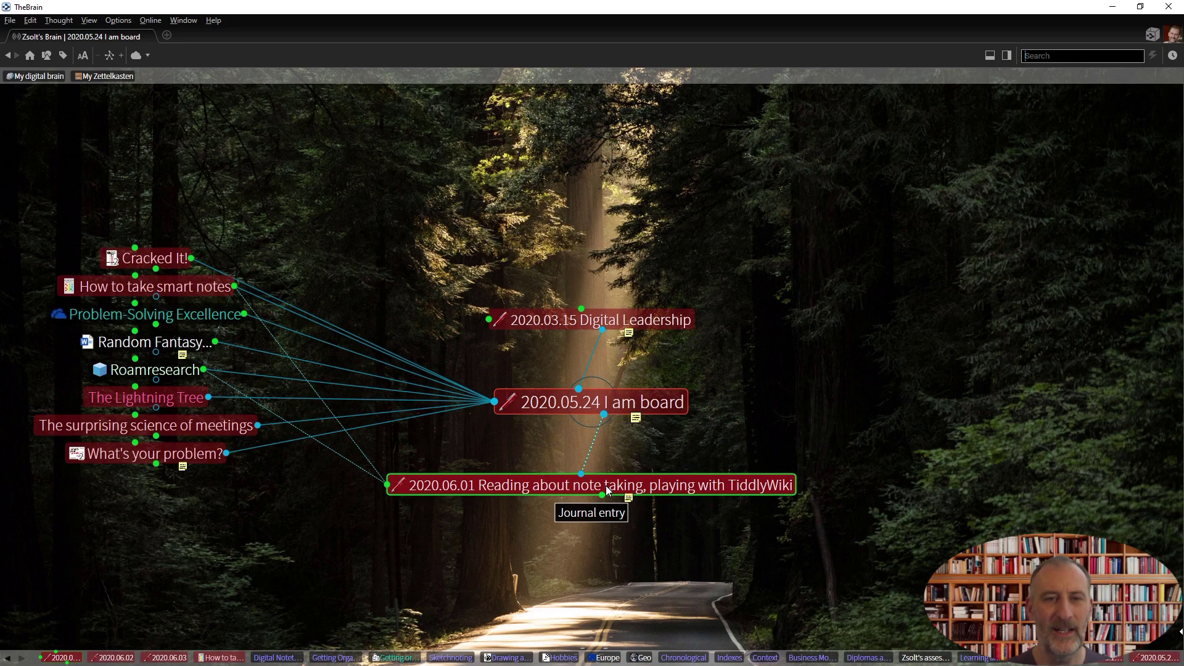
{"action": "left_click", "coordinate": [606, 486]}
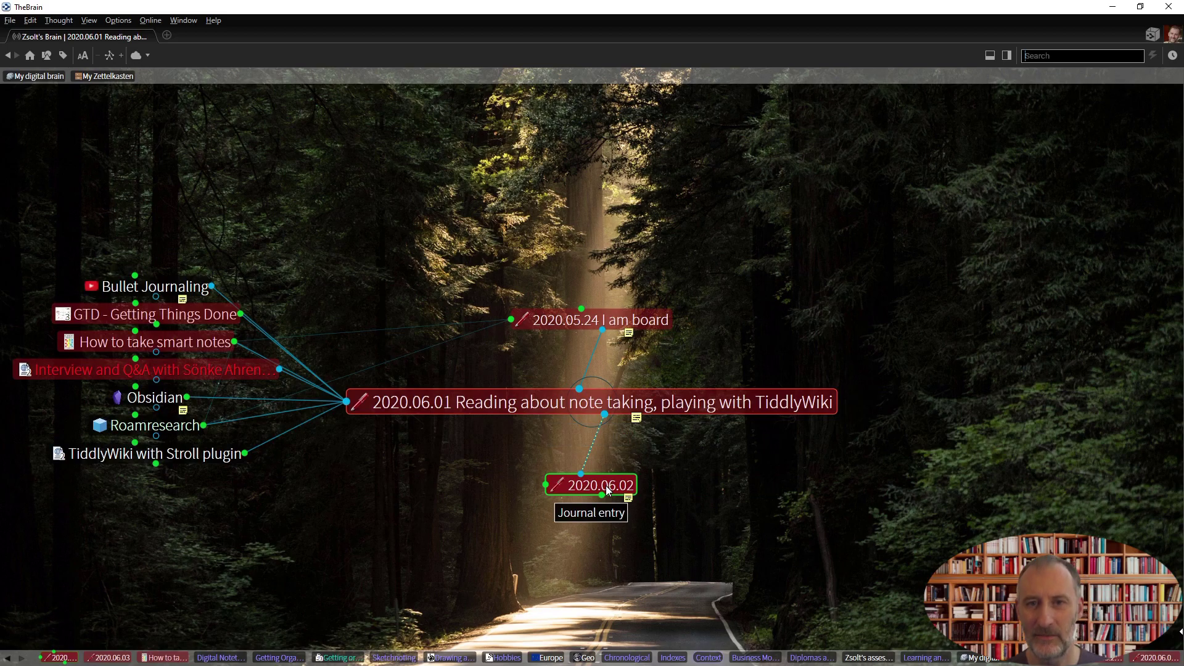
{"action": "left_click", "coordinate": [606, 486]}
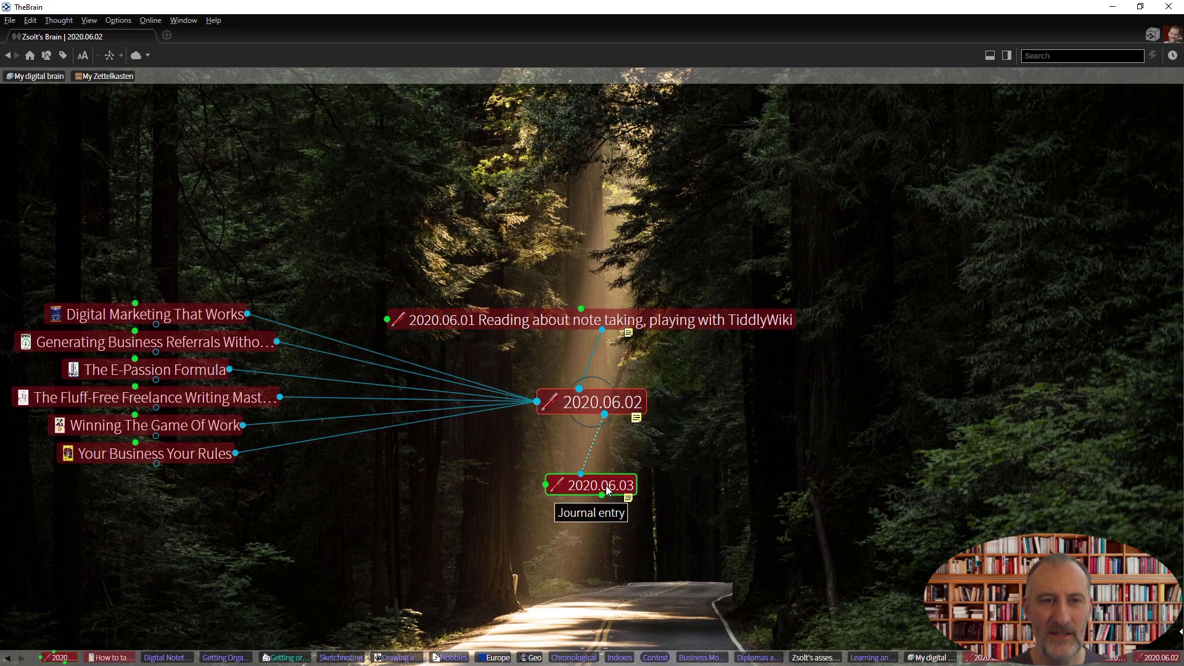
{"action": "left_click", "coordinate": [605, 486]}
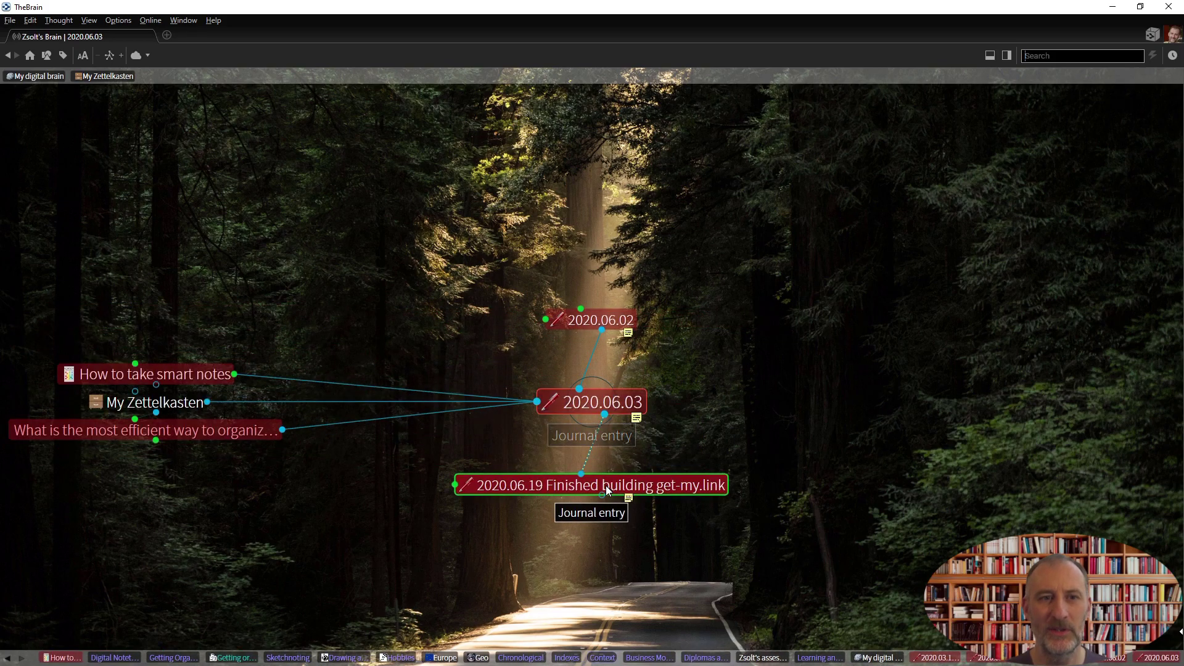
Step: Follow the links from How to take smart notes through Digital Notetaking and Getting Organized - reference material to Getting organized and boosting your creativity
{"action": "left_click", "coordinate": [199, 375]}
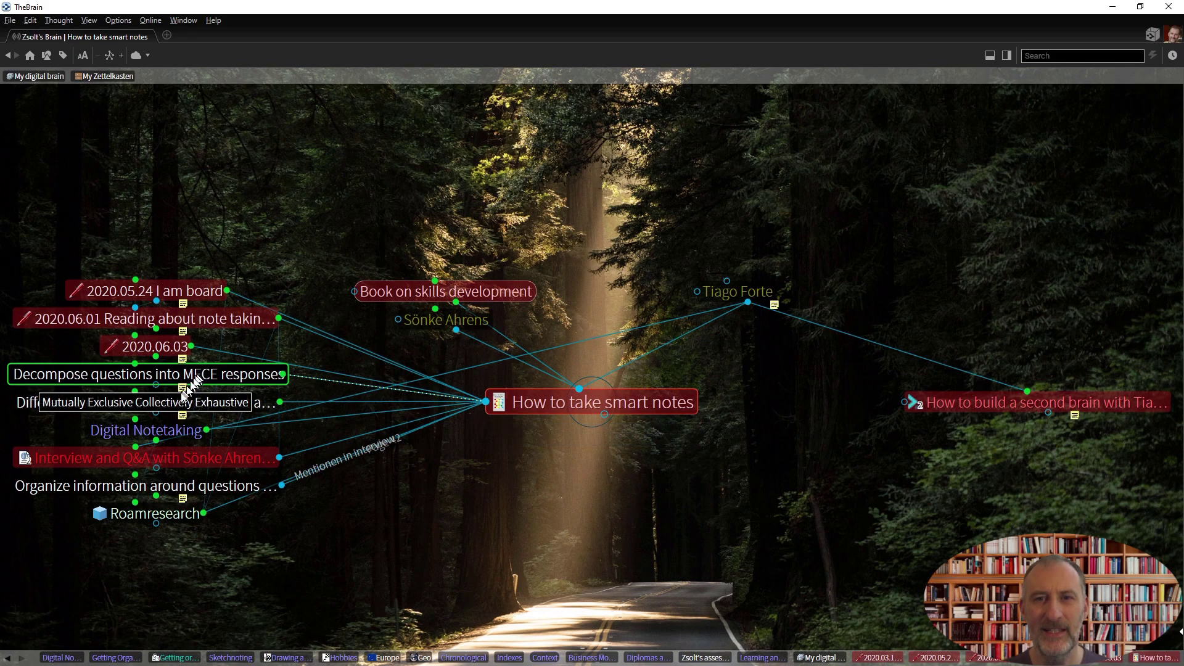
{"action": "left_click", "coordinate": [168, 437]}
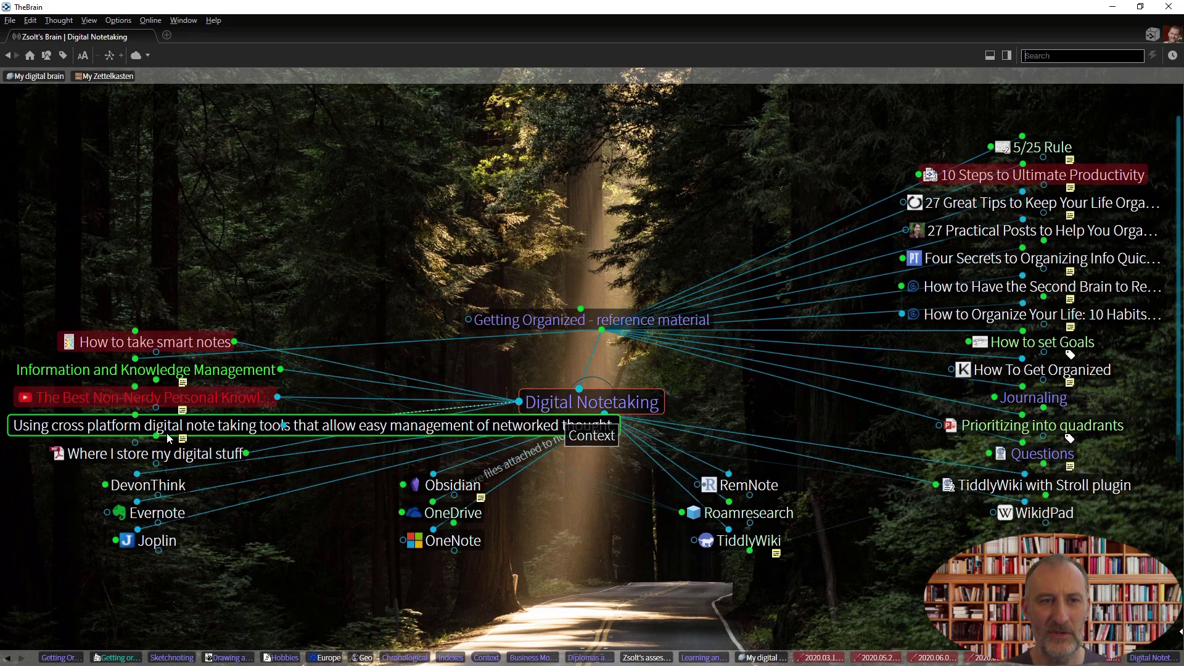
{"action": "left_click", "coordinate": [580, 321]}
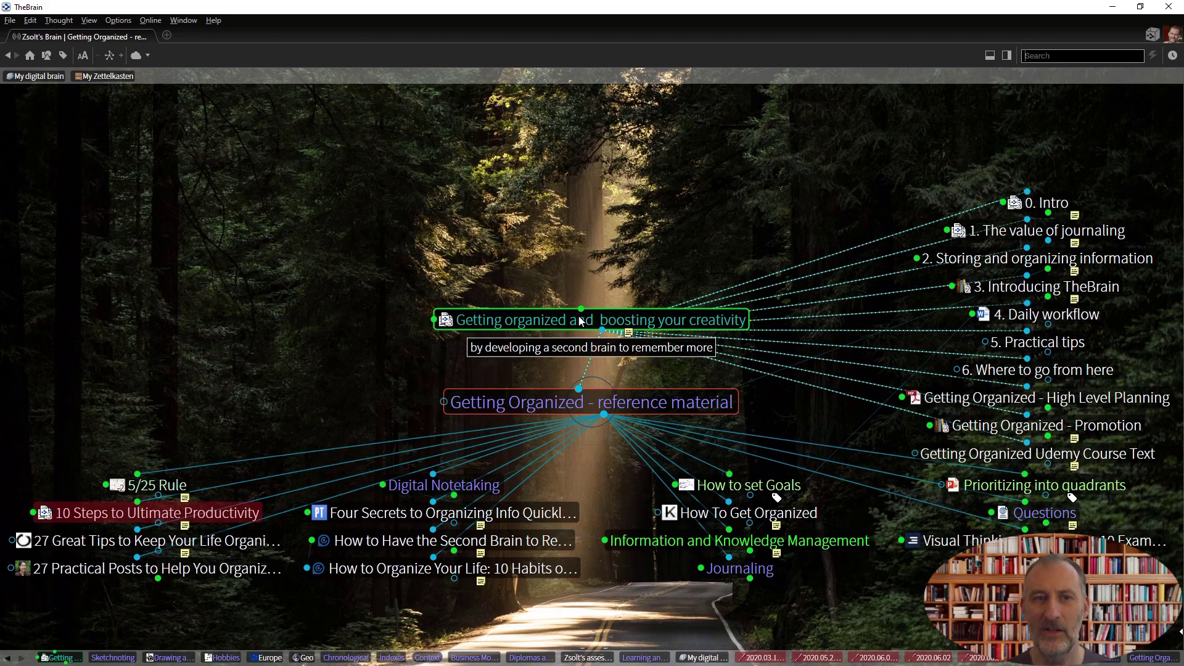
{"action": "left_click", "coordinate": [581, 322]}
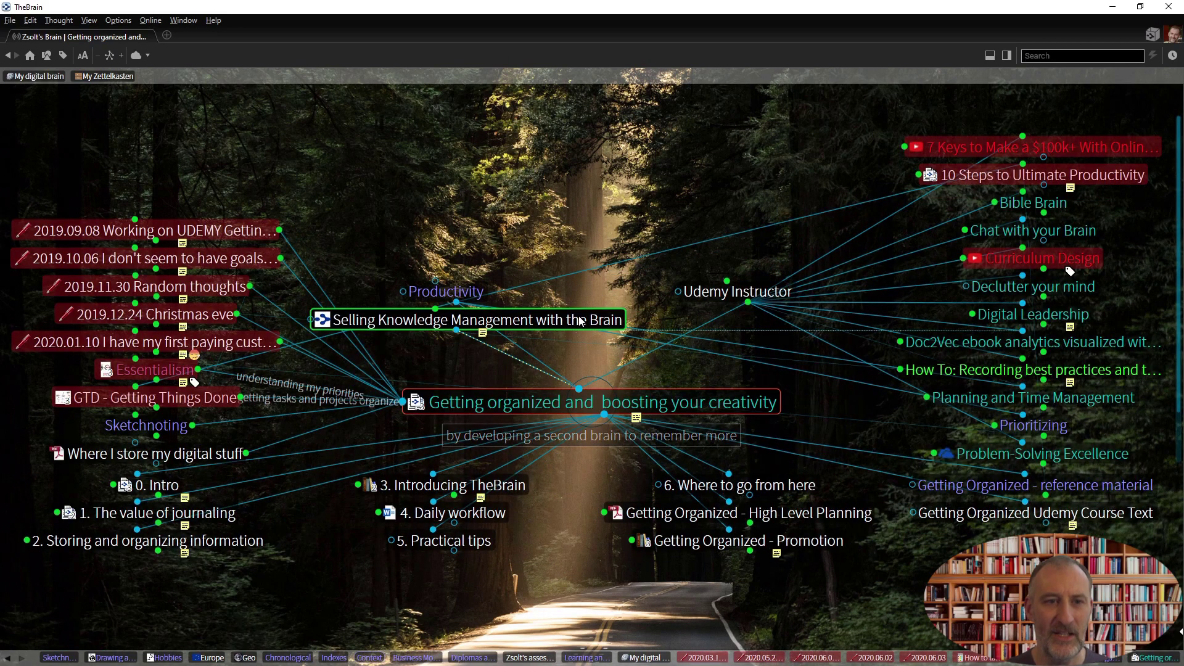
Step: Browse from Sketchnoting up through Drawing and painting and Hobbies to the My digital brain thought
{"action": "left_click", "coordinate": [167, 424]}
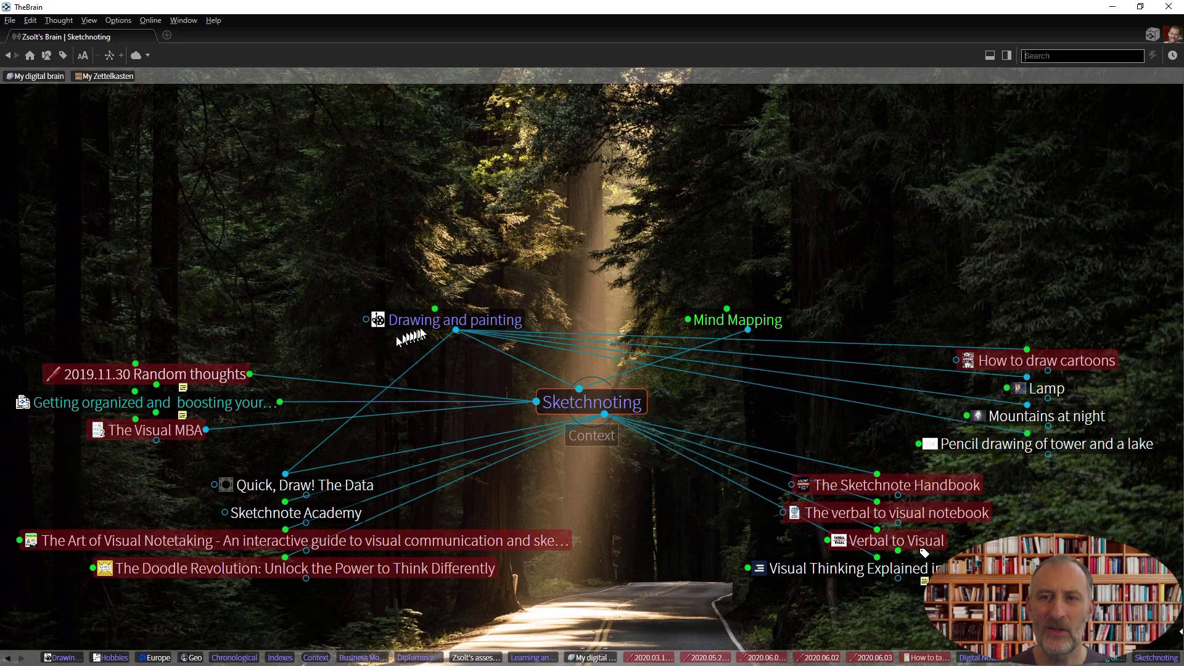
{"action": "left_click", "coordinate": [438, 324]}
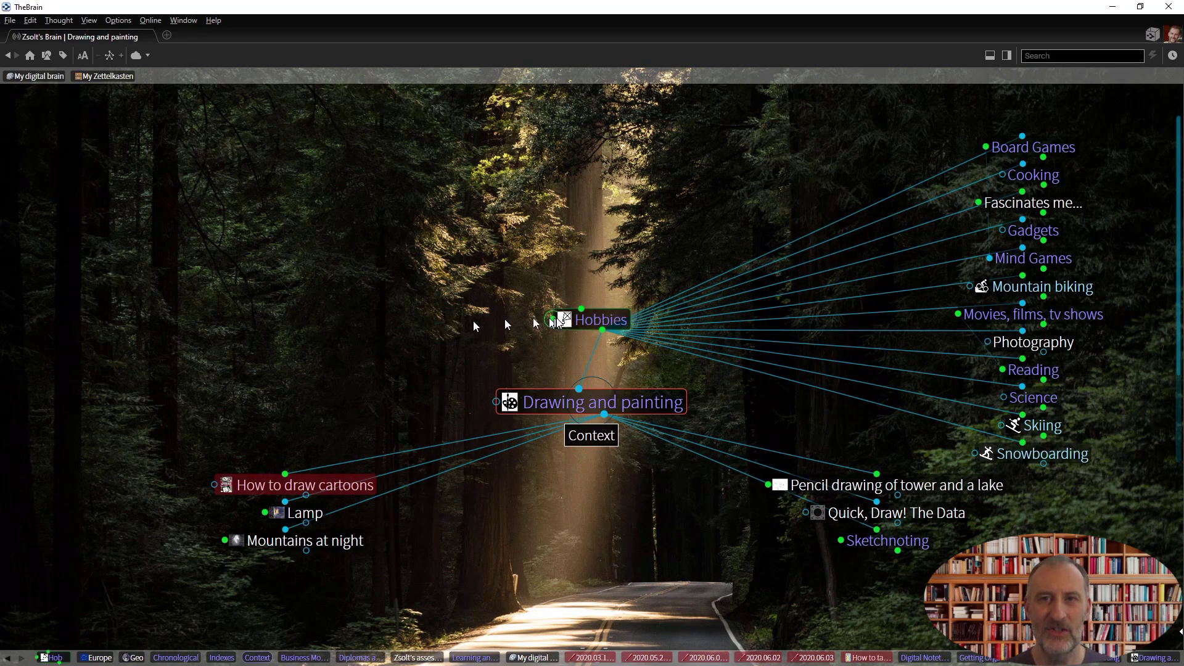
{"action": "left_click", "coordinate": [604, 317]}
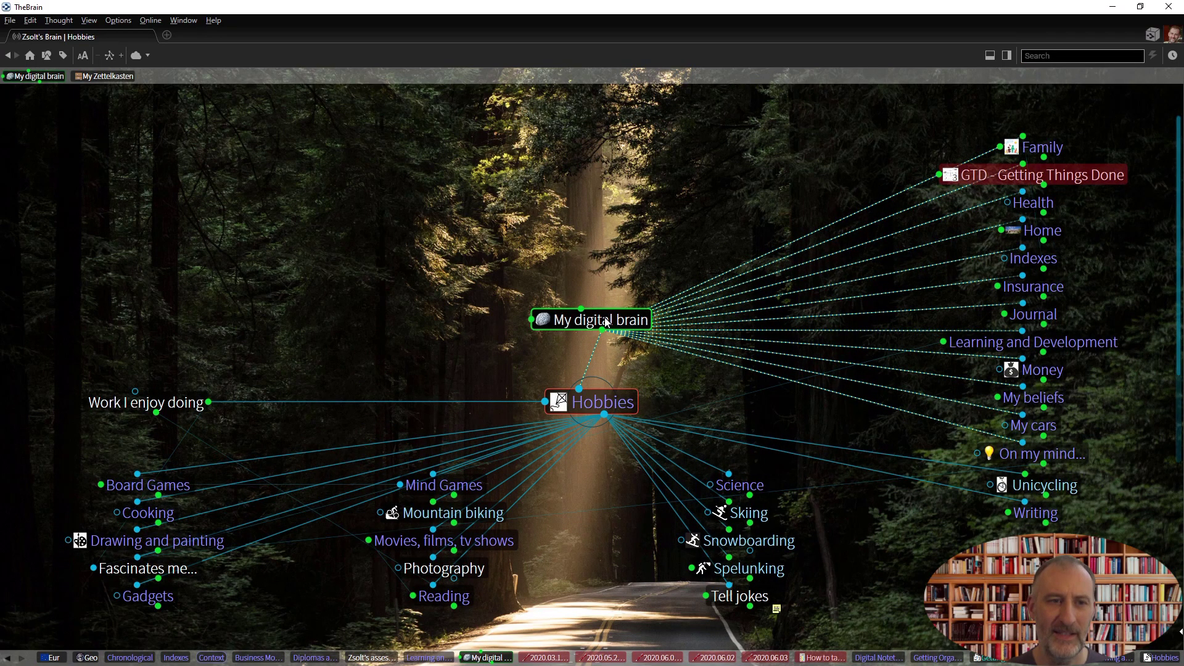
{"action": "left_click", "coordinate": [607, 321]}
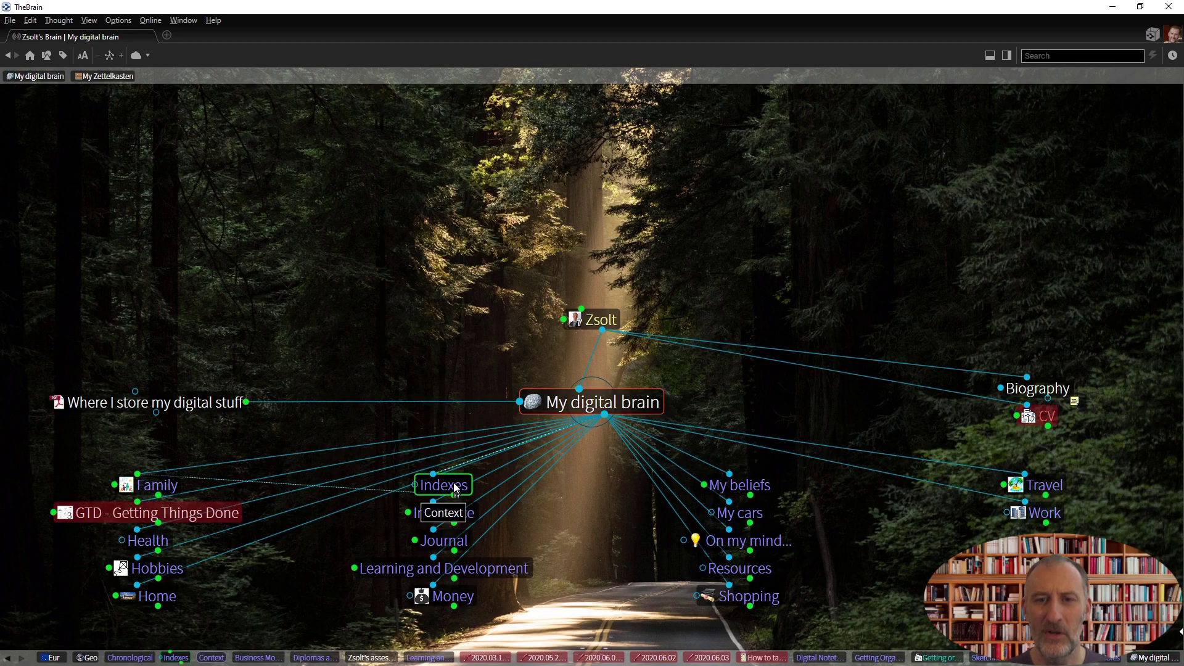
Step: Examine the Indexes thought with its Chronological and Geo indexes, view Europe's countries, and return to Geo
{"action": "left_click", "coordinate": [454, 487]}
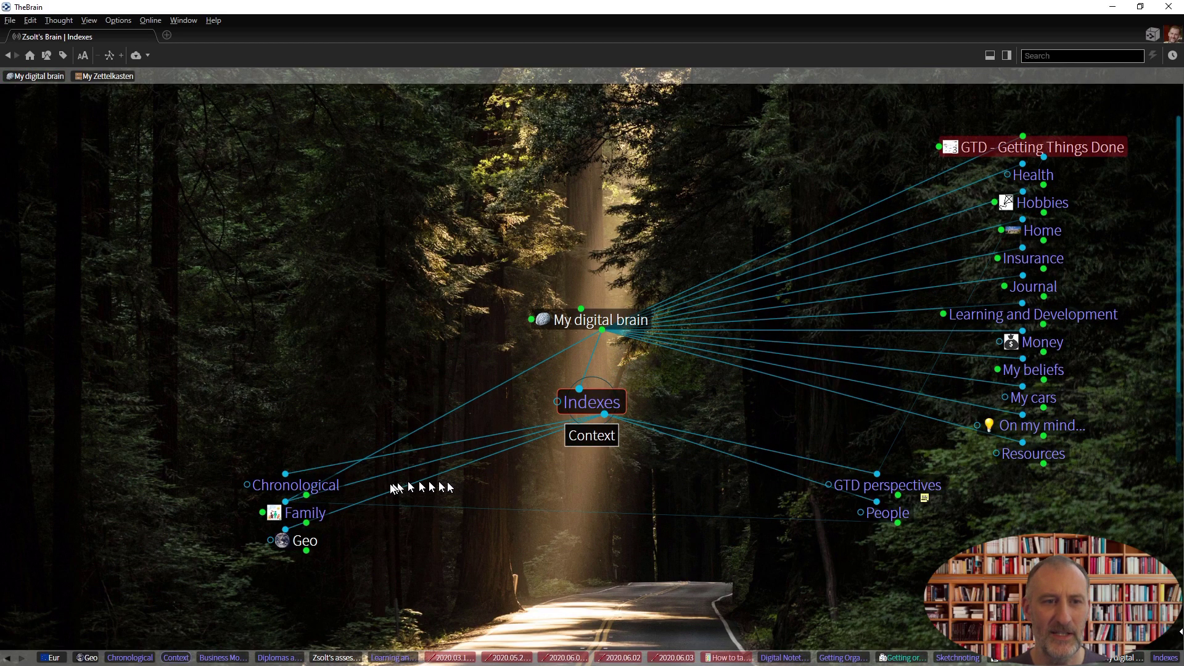
{"action": "left_click", "coordinate": [325, 487]}
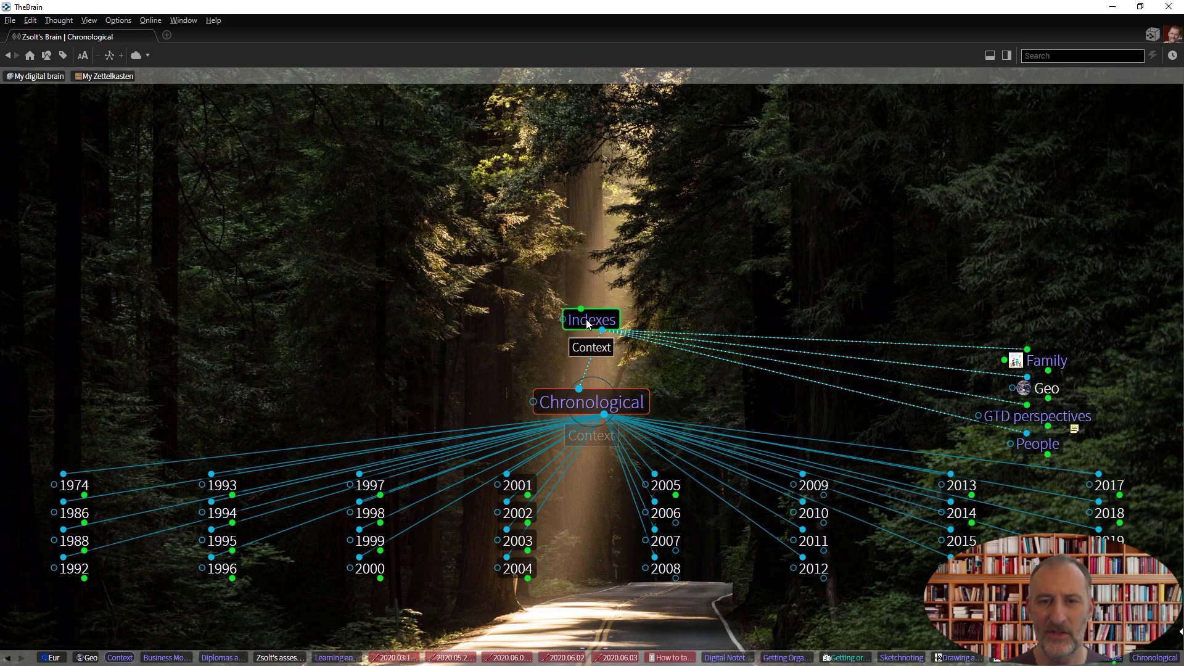
{"action": "left_click", "coordinate": [1047, 389]}
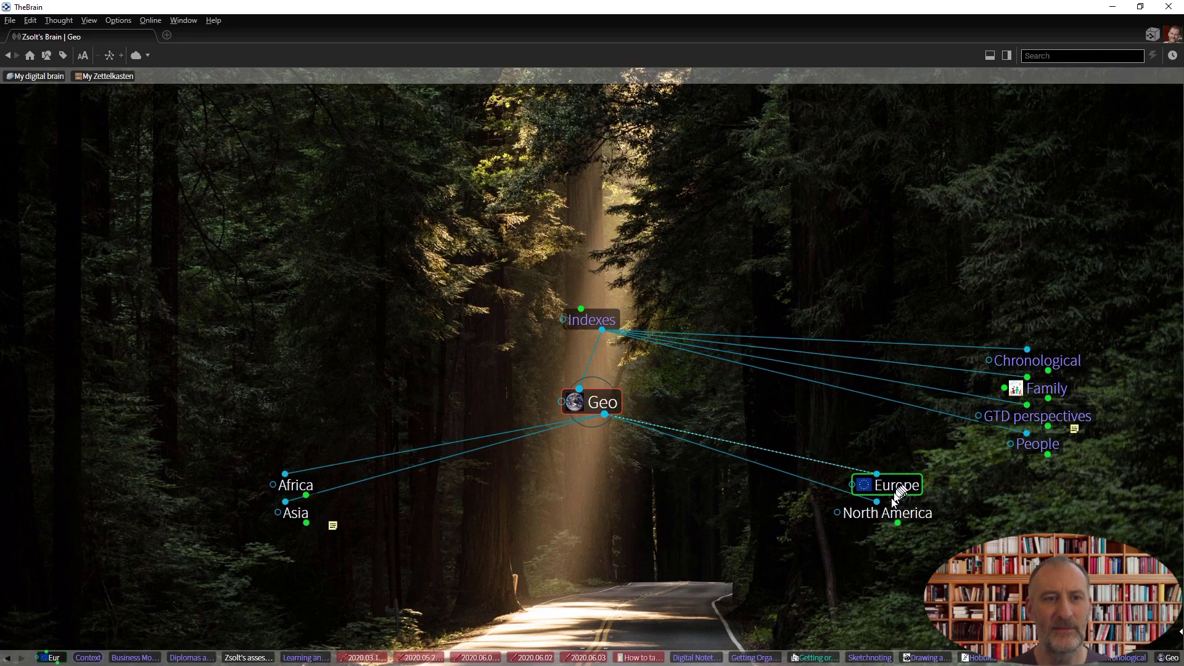
{"action": "left_click", "coordinate": [904, 487]}
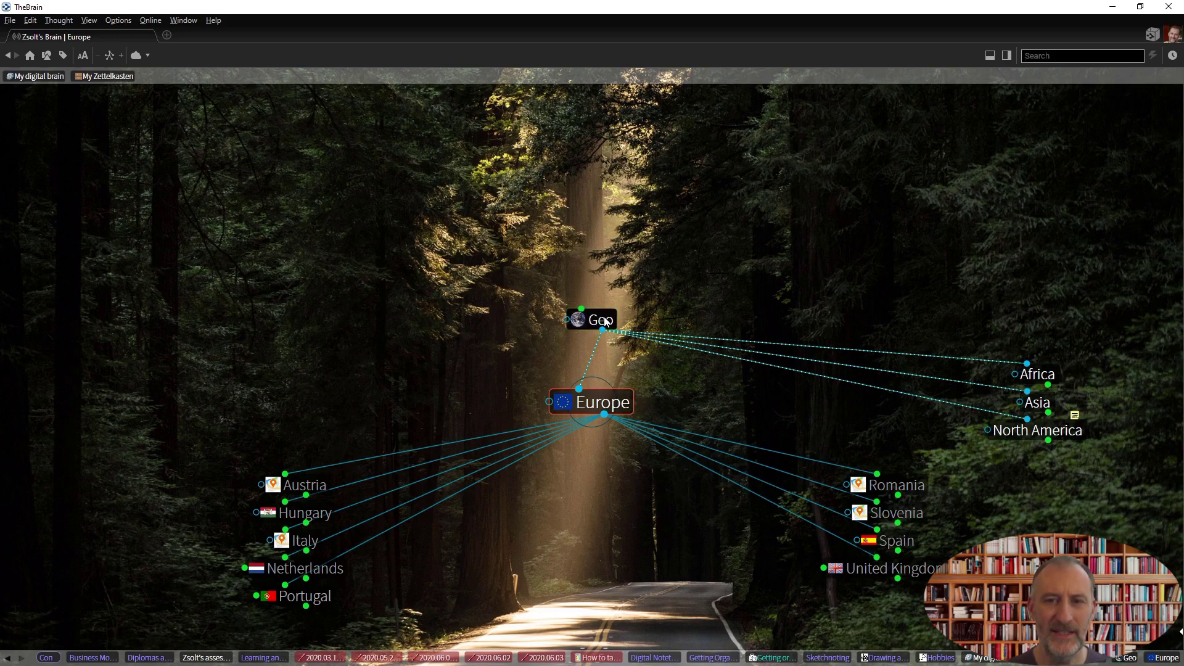
{"action": "left_click", "coordinate": [606, 322]}
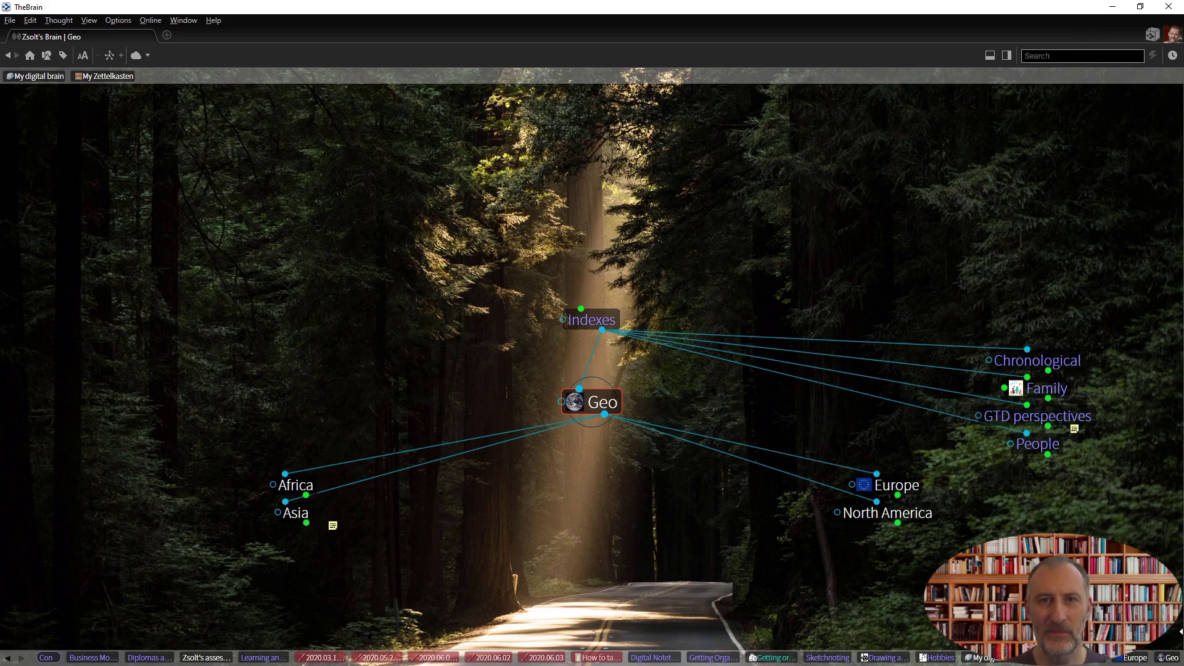
Step: Search for "conte", open the Context thought, browse its child thoughts and open Learning and Development
{"action": "type", "text": "conte"}
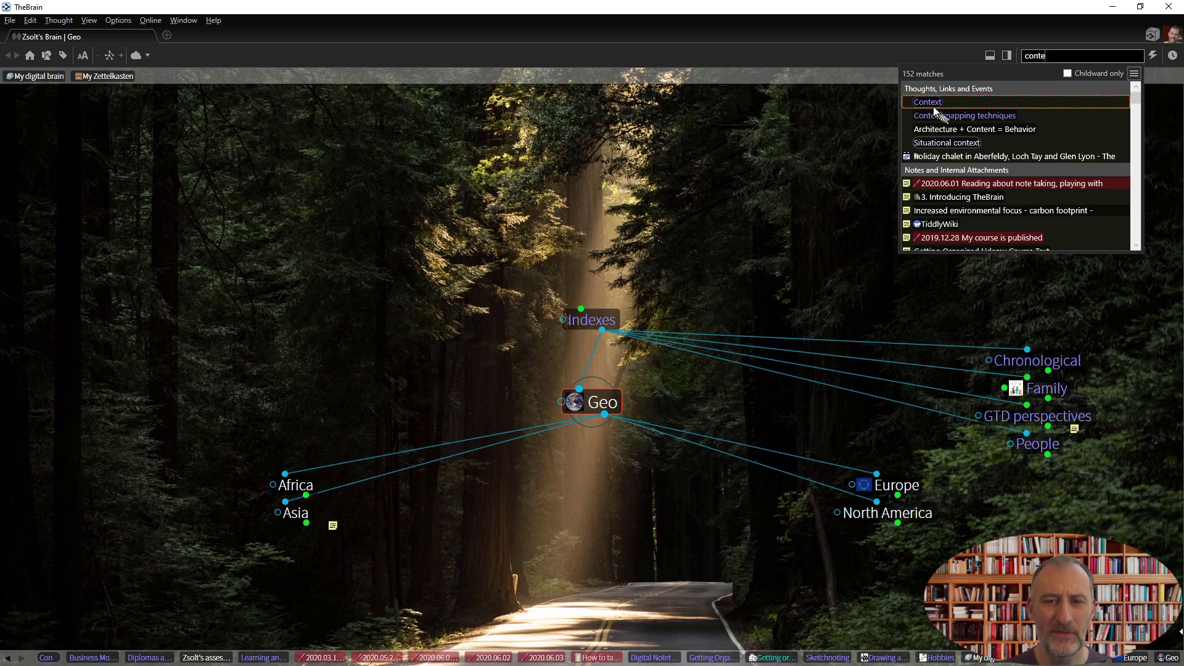
{"action": "left_click", "coordinate": [934, 103]}
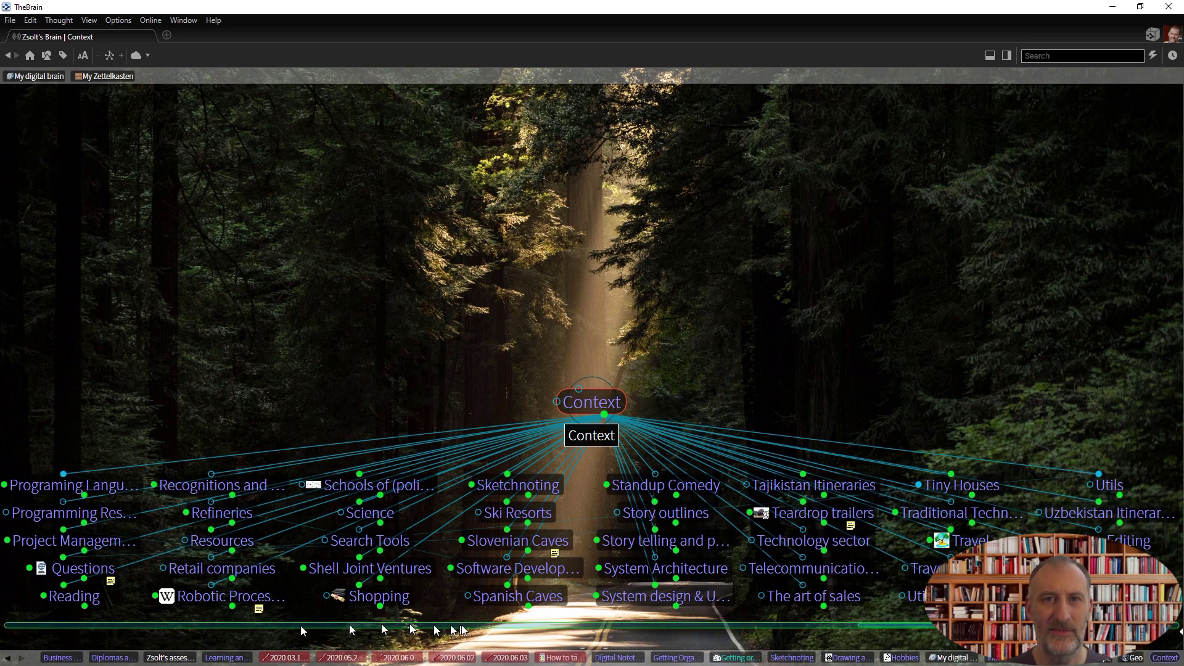
{"action": "left_click", "coordinate": [519, 625]}
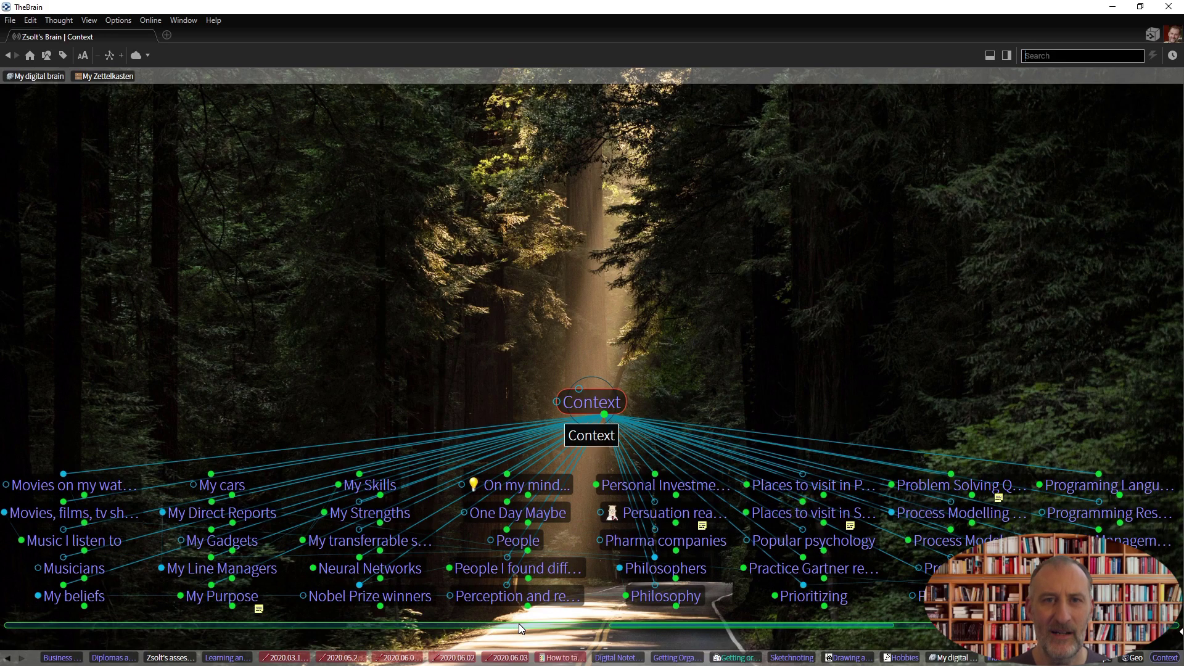
{"action": "left_click", "coordinate": [528, 625]}
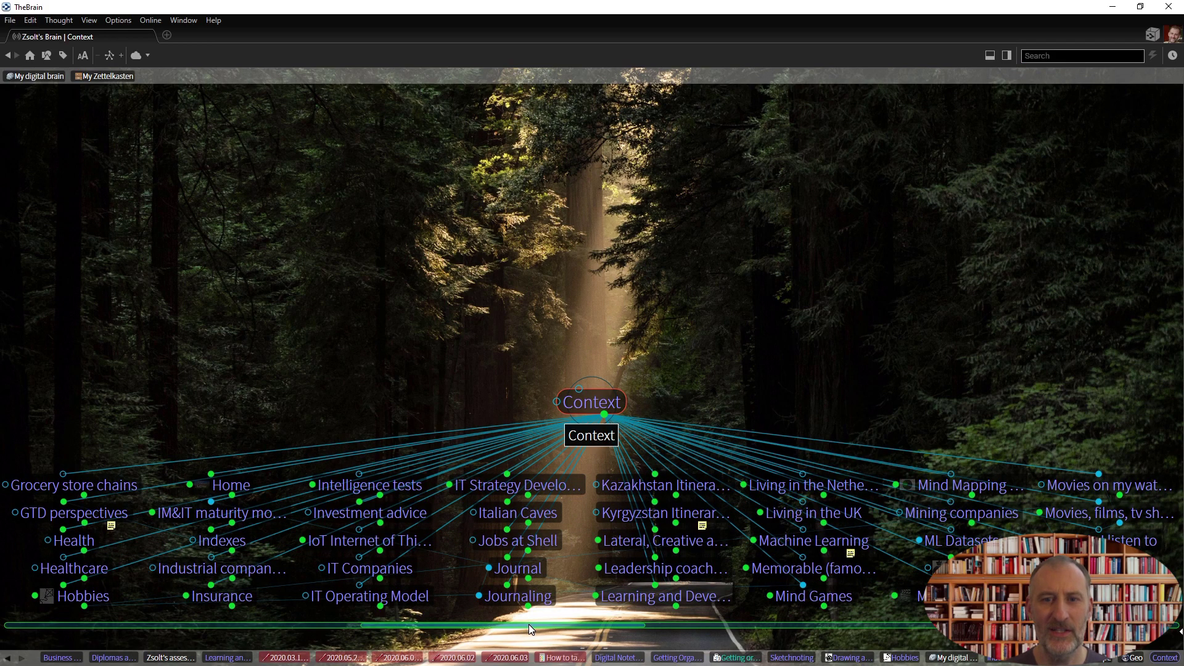
{"action": "left_click", "coordinate": [669, 590]}
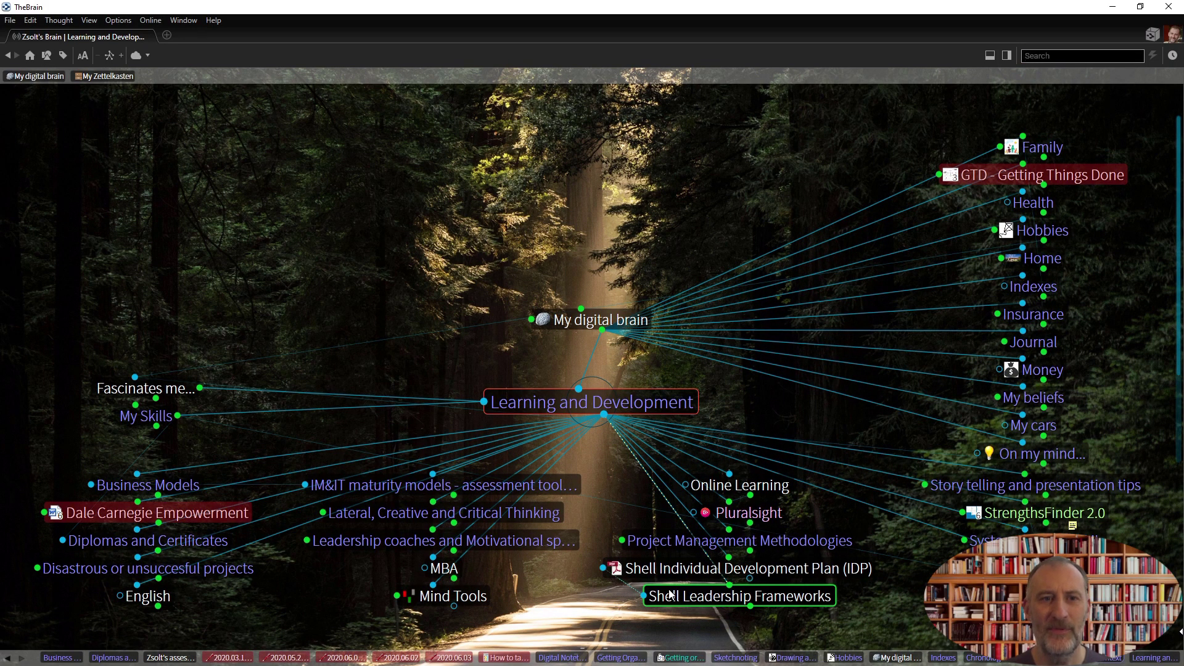
Step: Switch to Obsidian, show the world map beside the 2022-01-09 Sunday note and examine the markers around Spain and Portugal
{"action": "left_click", "coordinate": [170, 657]}
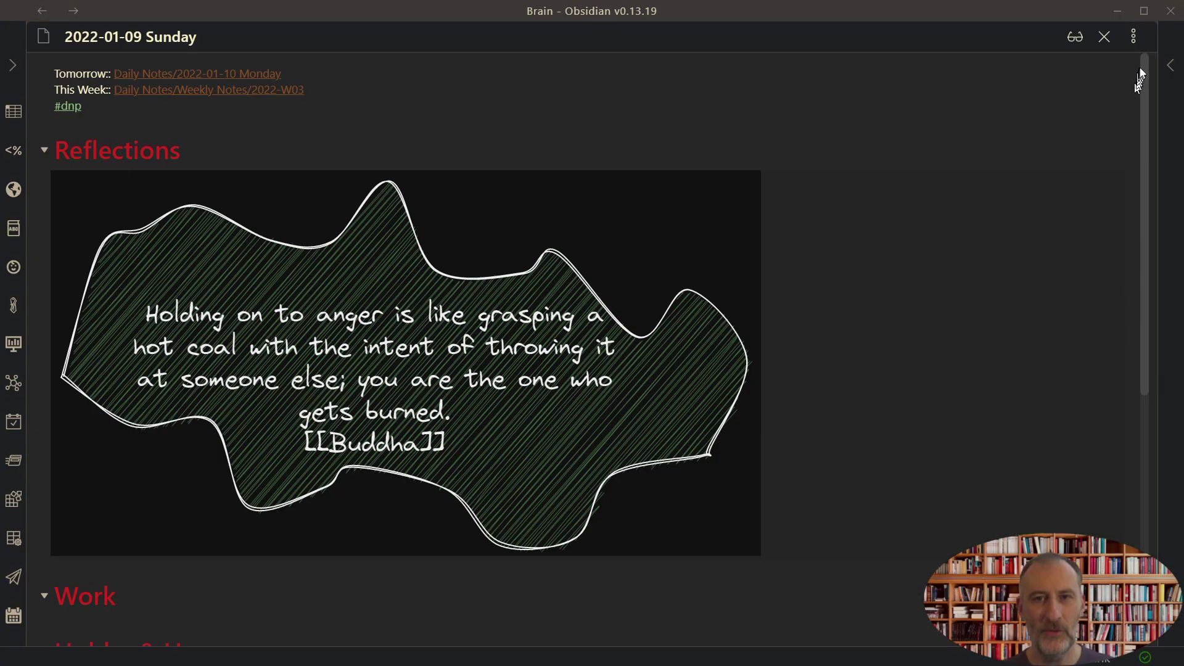
{"action": "left_click", "coordinate": [1163, 72]}
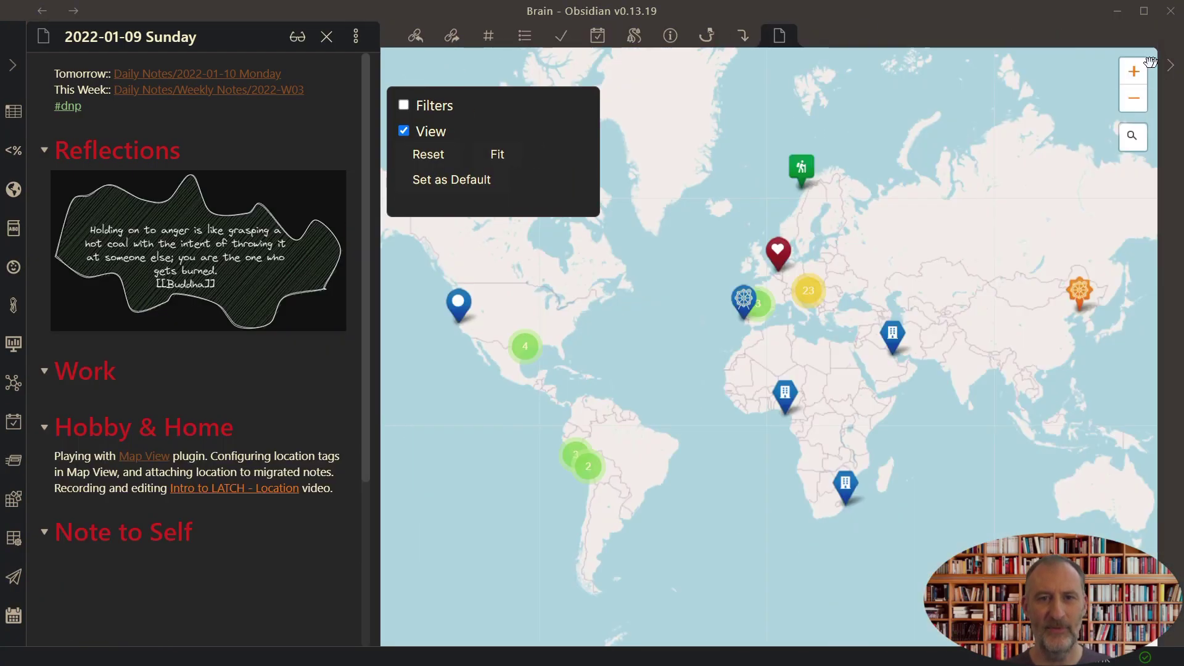
{"action": "scroll", "coordinate": [757, 316], "scroll_direction": "up", "scroll_amount": 2}
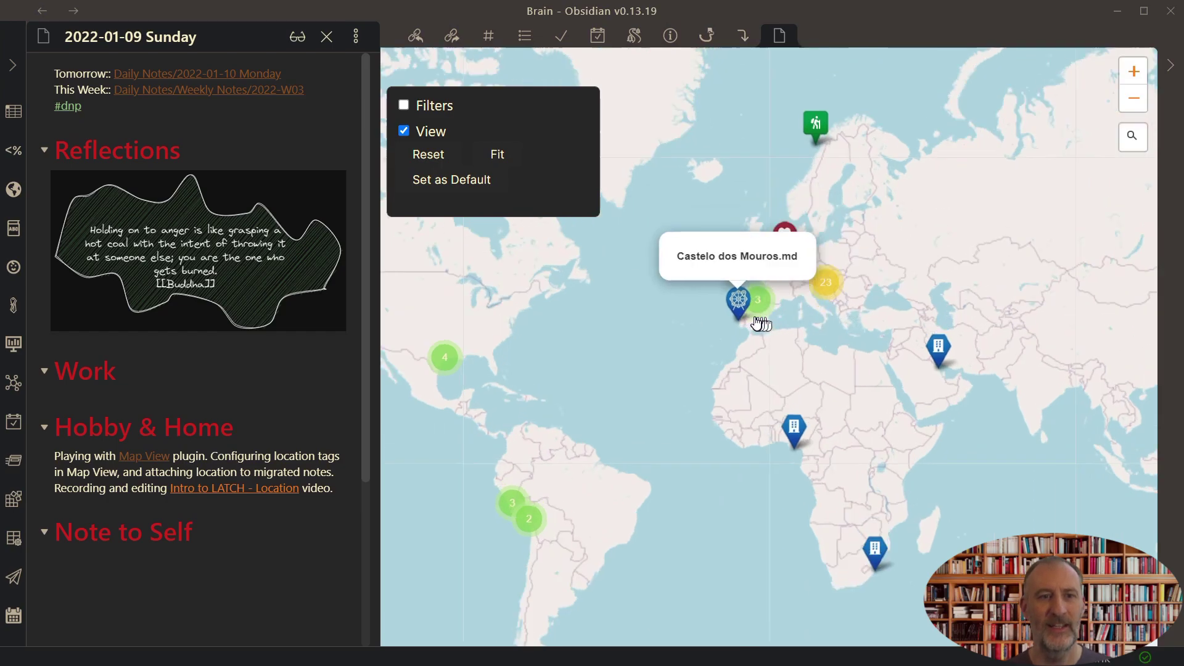
{"action": "scroll", "coordinate": [762, 306], "scroll_direction": "up", "scroll_amount": 3}
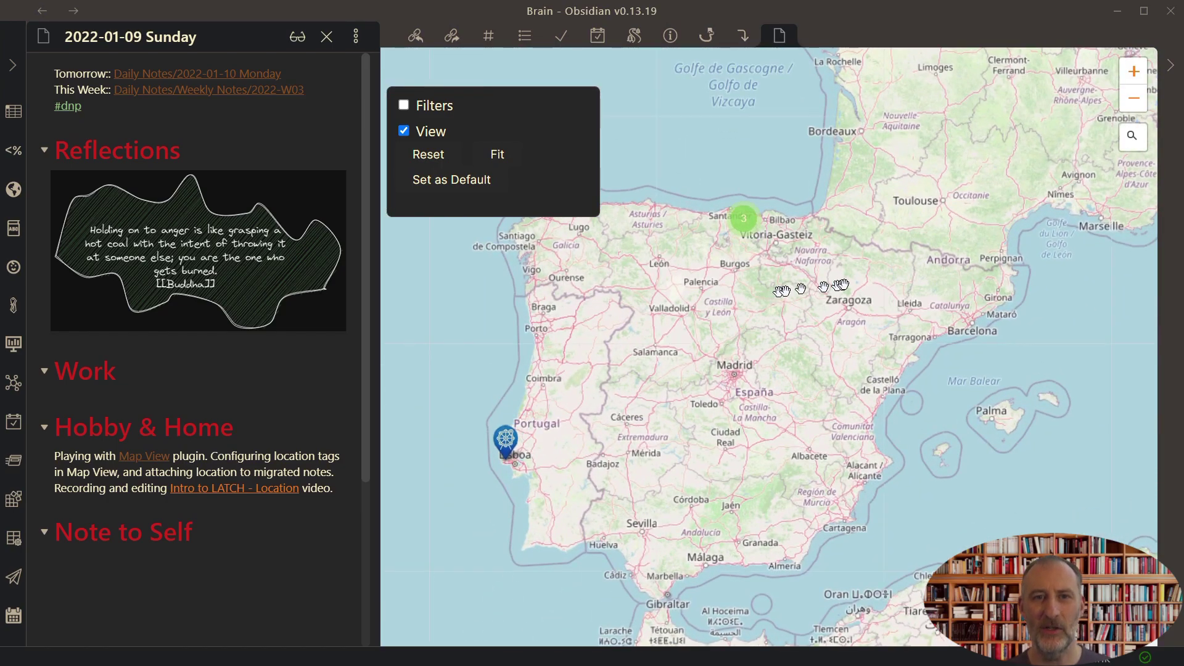
{"action": "scroll", "coordinate": [844, 285], "scroll_direction": "down", "scroll_amount": 1}
{"action": "scroll", "coordinate": [844, 284], "scroll_direction": "down", "scroll_amount": 1}
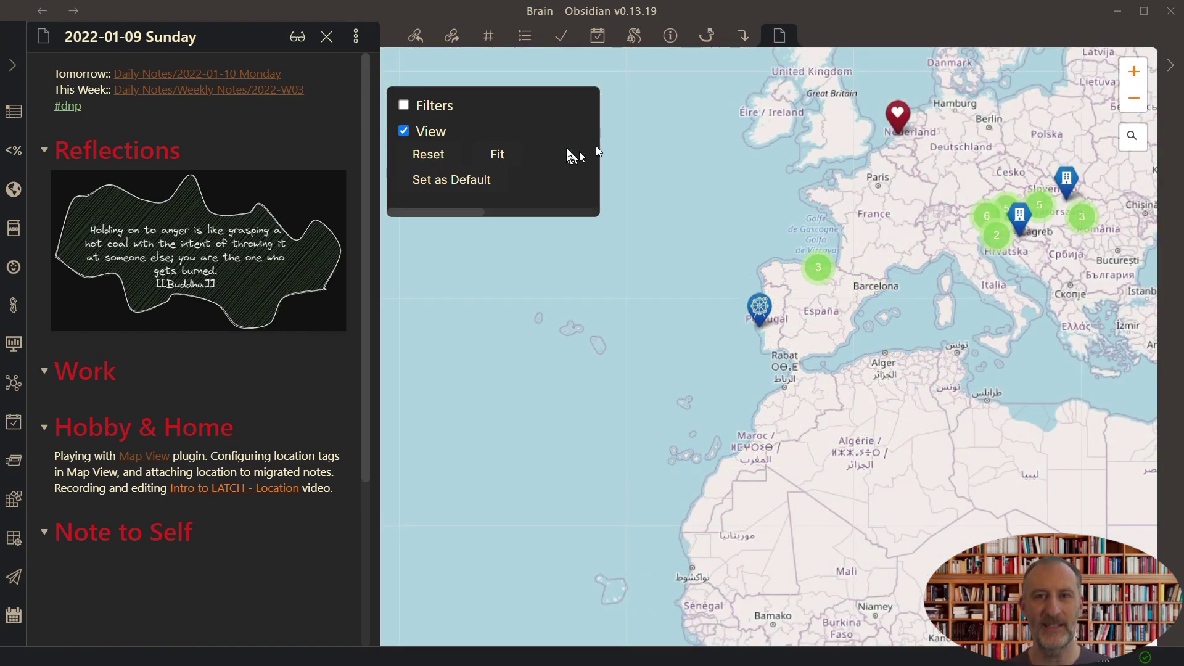
Step: Filter the map by the tag #location/skiing and open the Stuhleck note from its marker
{"action": "left_click", "coordinate": [405, 105]}
{"action": "left_click", "coordinate": [445, 129]}
{"action": "type", "text": "#location/skiing"}
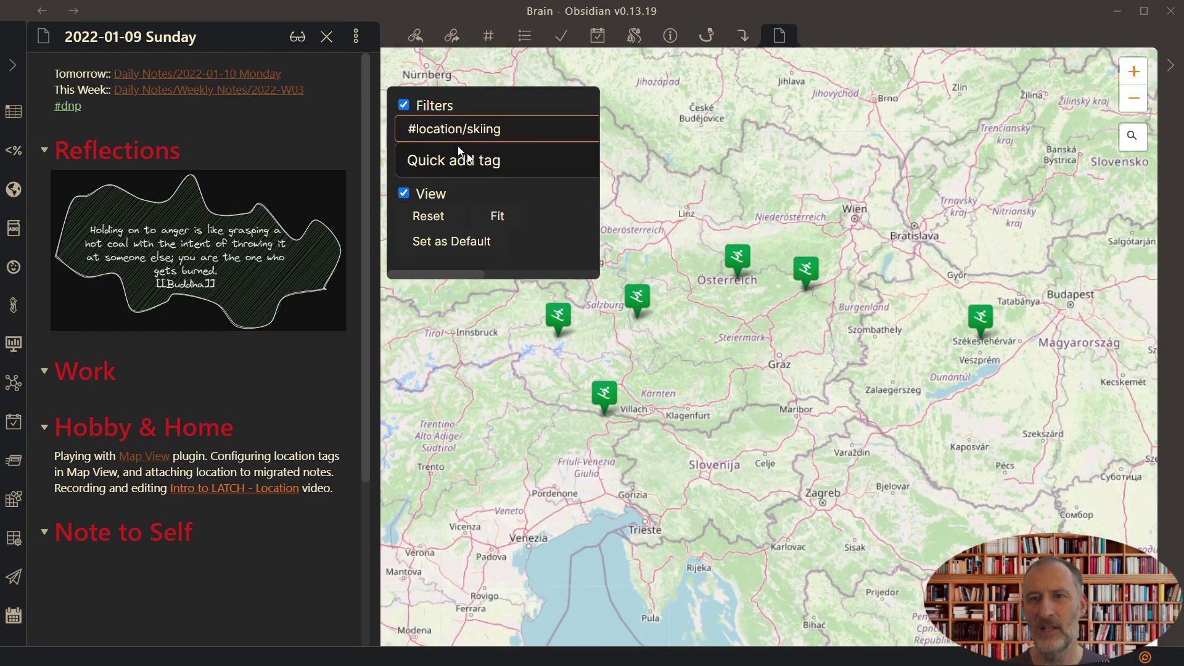
{"action": "left_click", "coordinate": [804, 272]}
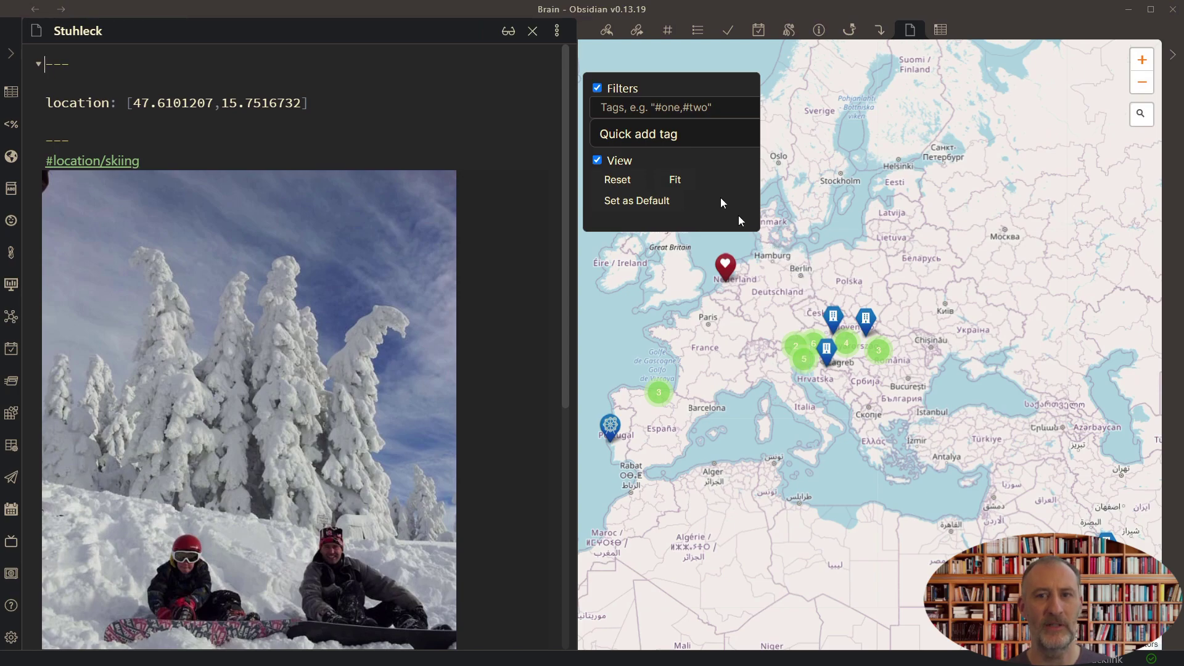
Step: Filter the map by the tag #location/cave and open the Abisso Sisma note to examine its location line
{"action": "scroll", "coordinate": [826, 373], "scroll_direction": "up", "scroll_amount": 1}
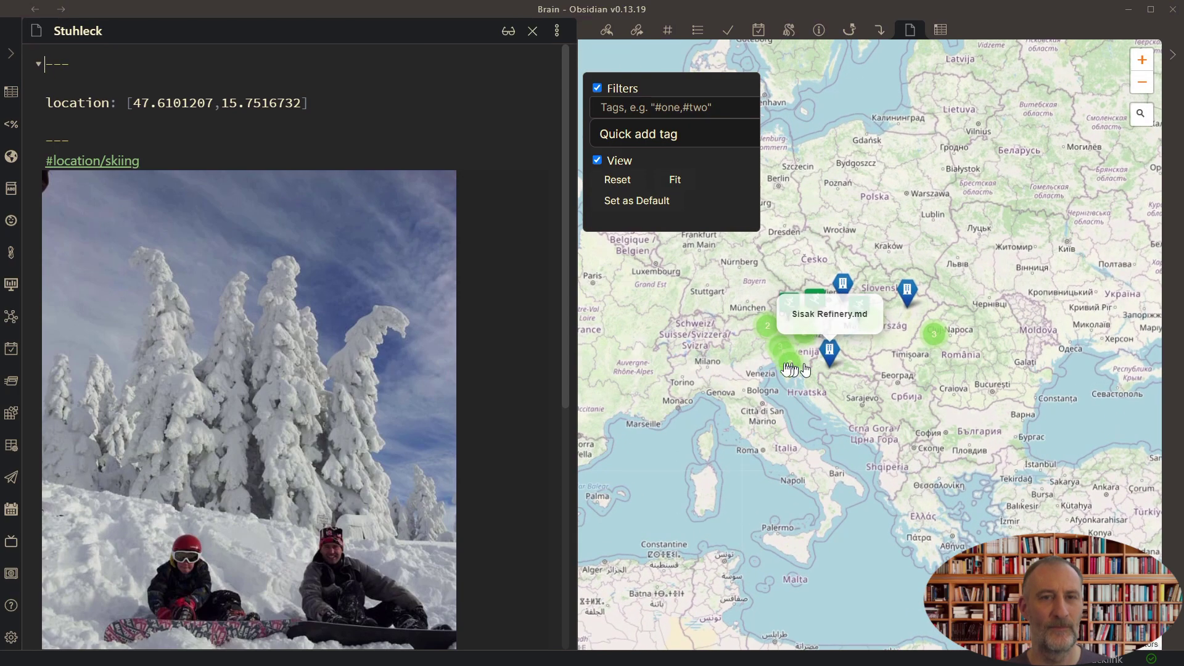
{"action": "left_click", "coordinate": [684, 112]}
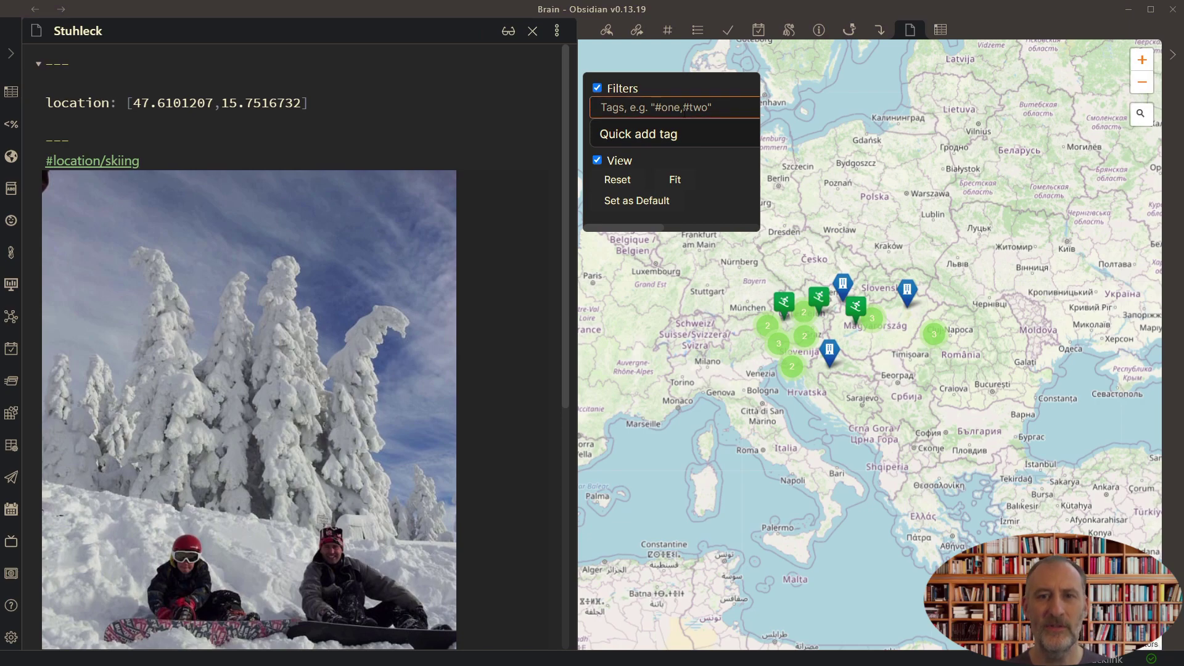
{"action": "type", "text": "#location/cave"}
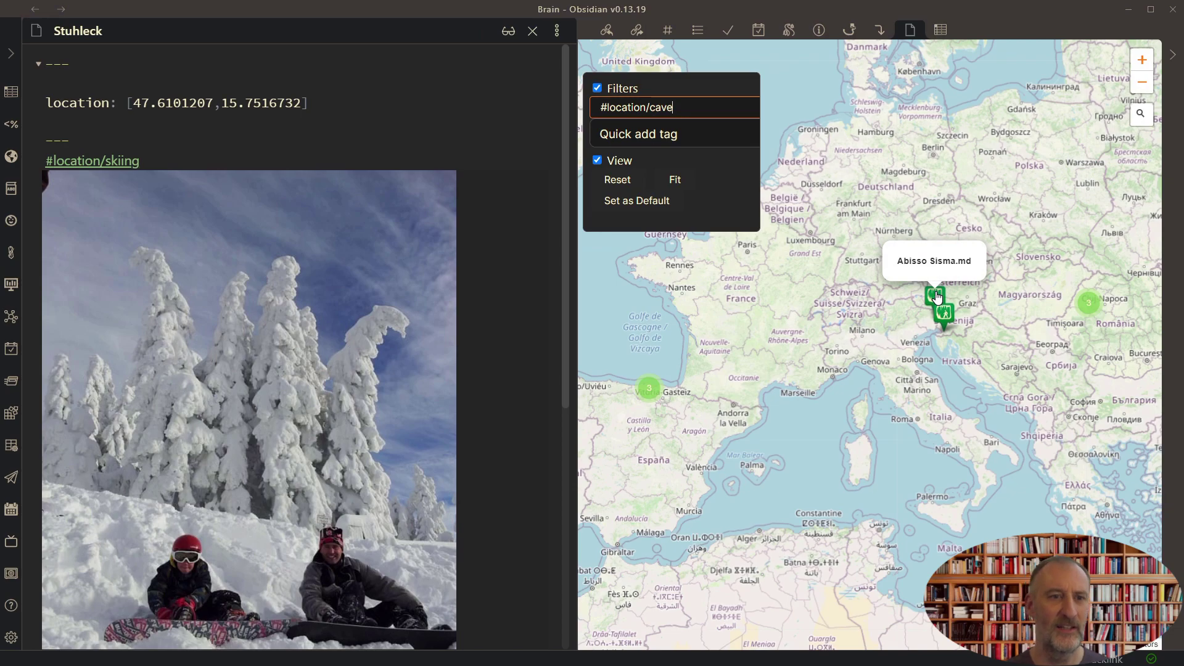
{"action": "left_click", "coordinate": [936, 298]}
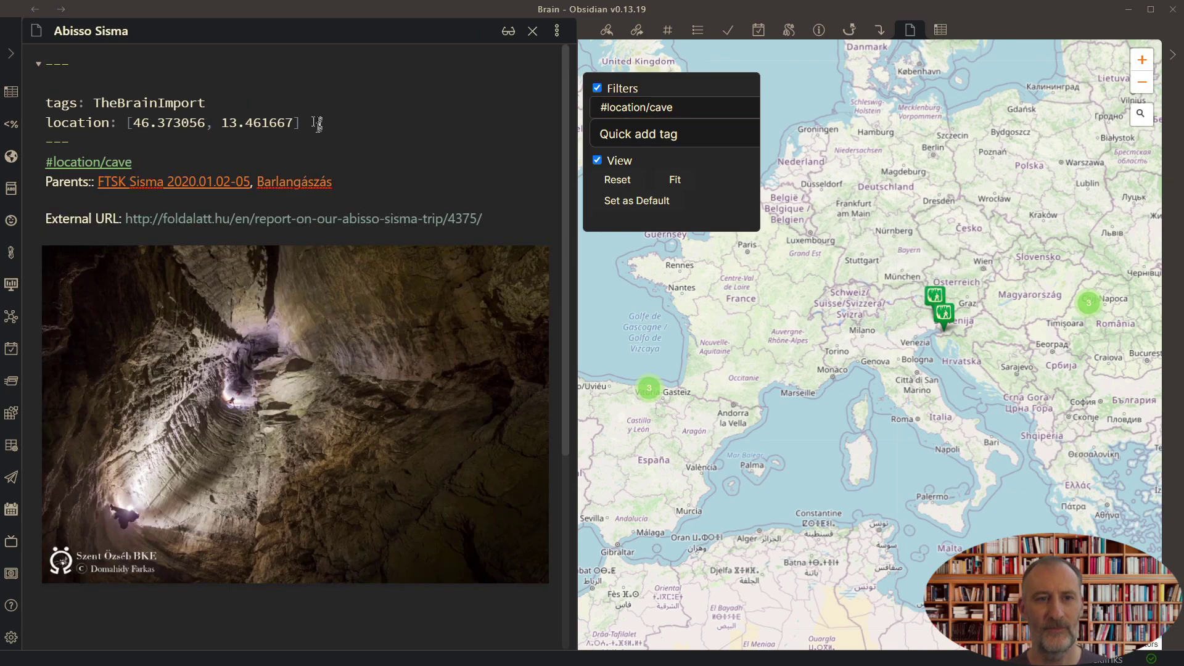
{"action": "left_click_drag", "start_coordinate": [314, 122], "coordinate": [53, 124]}
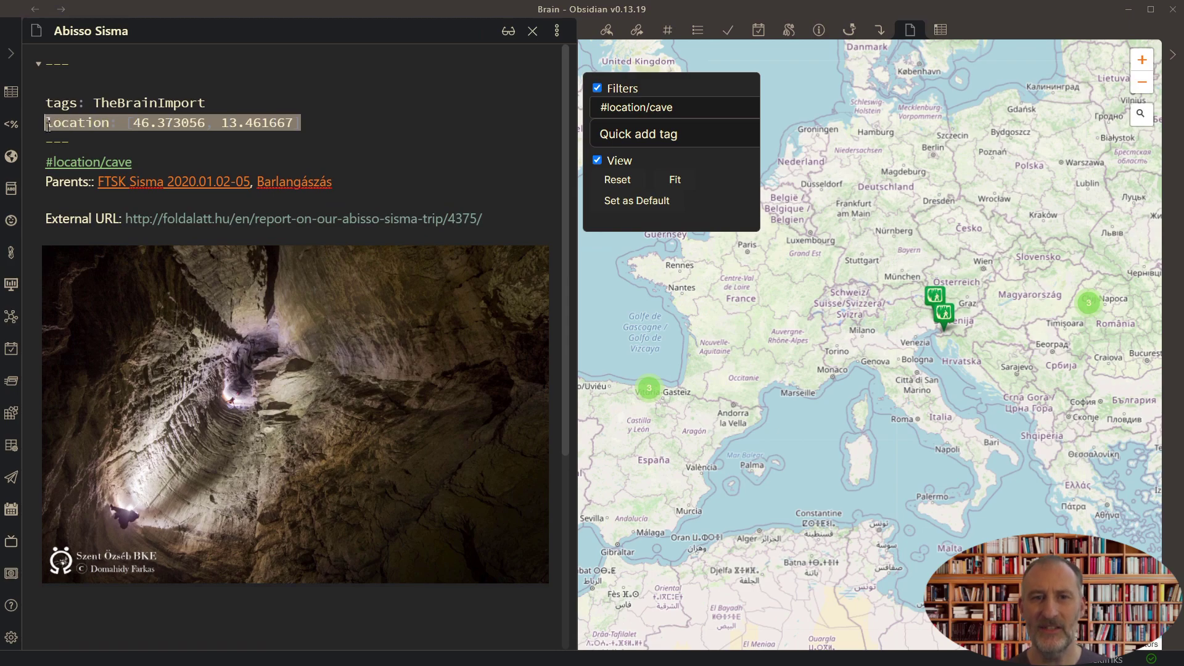
{"action": "left_click", "coordinate": [349, 120]}
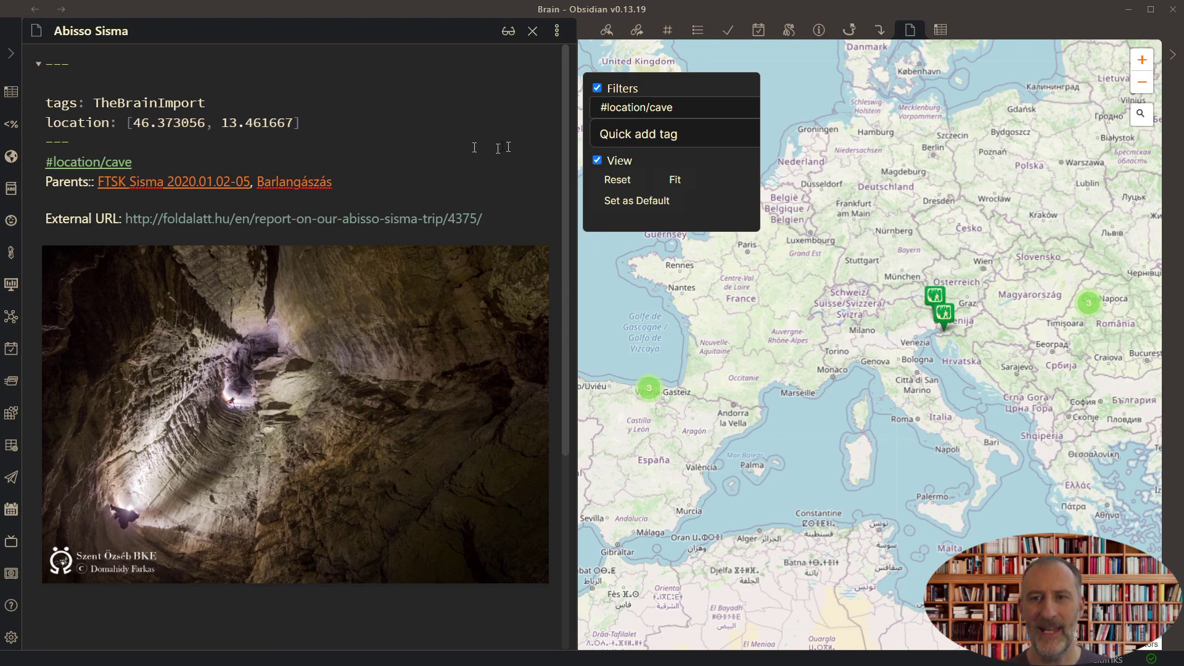
Step: Search the vault for "usa" and open the Family Vacation USA - 2018.08.01-26 note at its itinerary table
{"action": "key", "text": "ctrl+o"}
{"action": "type", "text": "usa"}
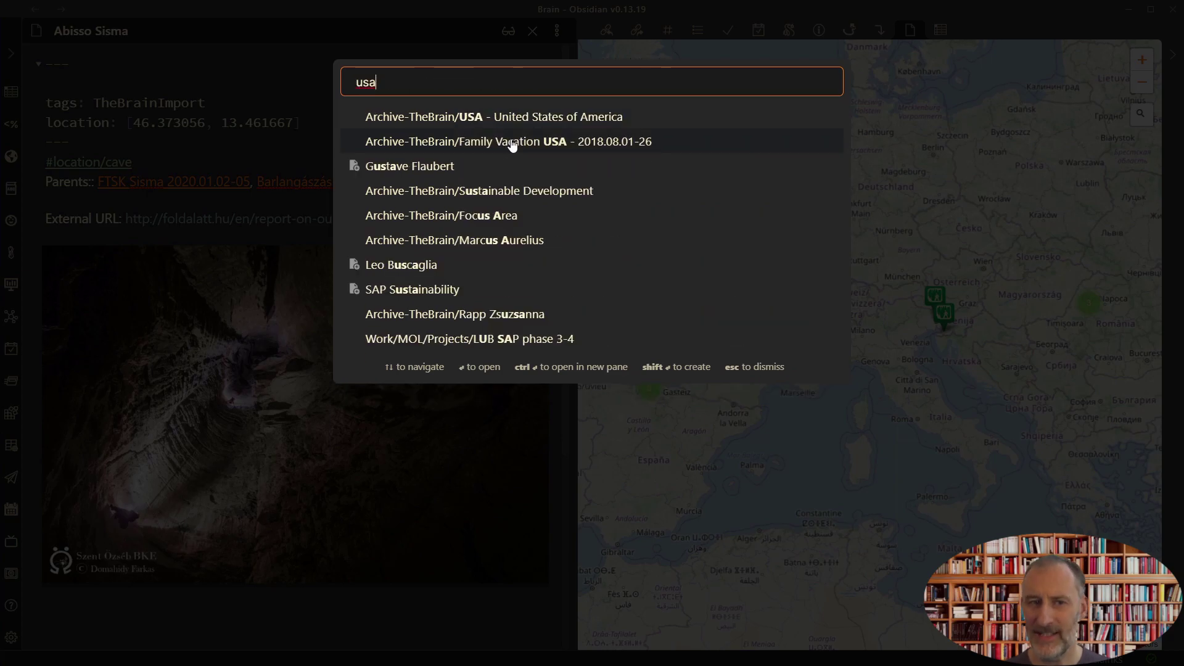
{"action": "left_click", "coordinate": [502, 147]}
{"action": "scroll", "coordinate": [435, 247], "scroll_direction": "down", "scroll_amount": 3, "text": "ctrl"}
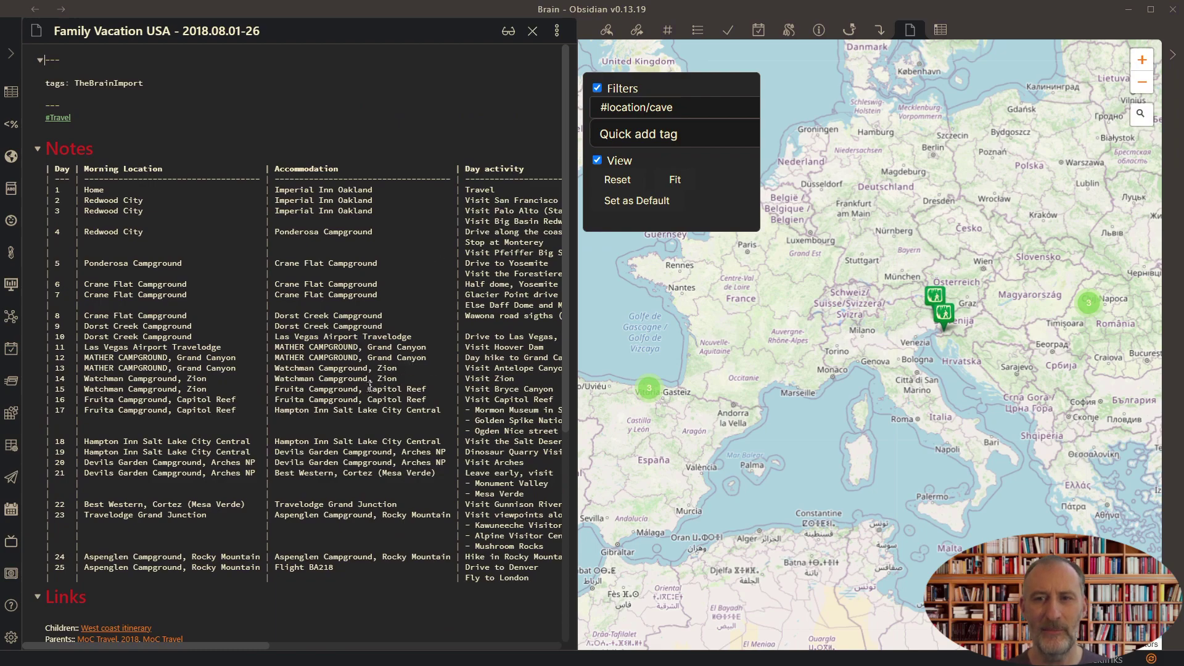
Step: Turn Capitol Reef in the day 15 accommodation into a note link and open the linked note
{"action": "left_click_drag", "start_coordinate": [370, 388], "coordinate": [412, 389]}
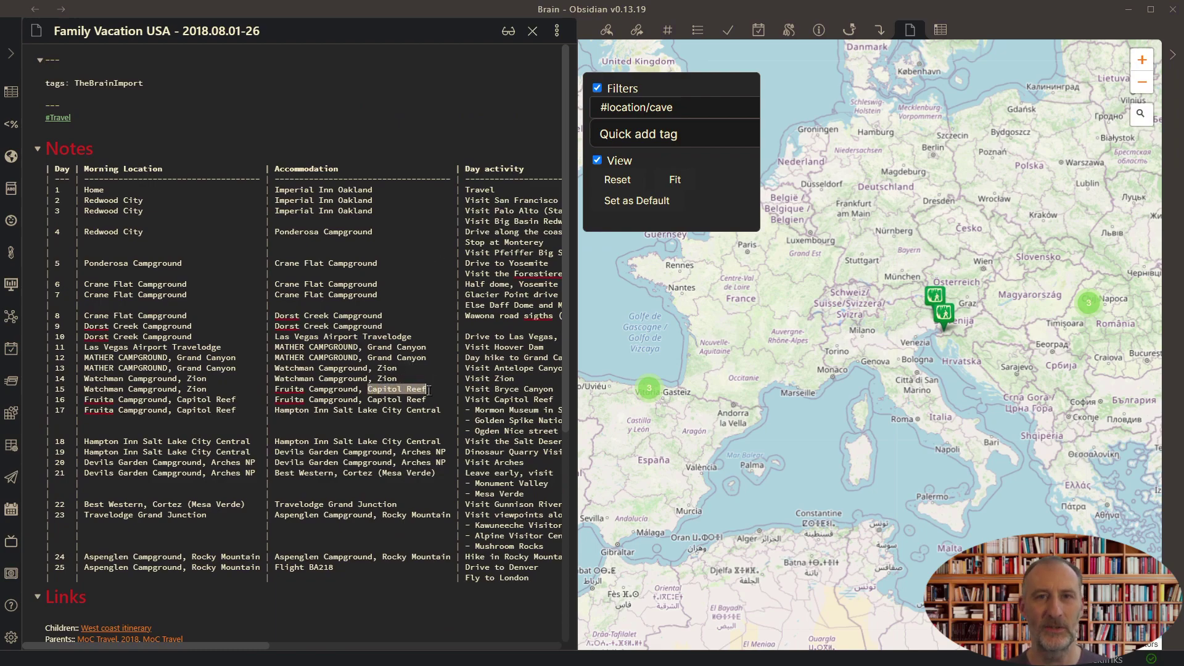
{"action": "type", "text": "[["}
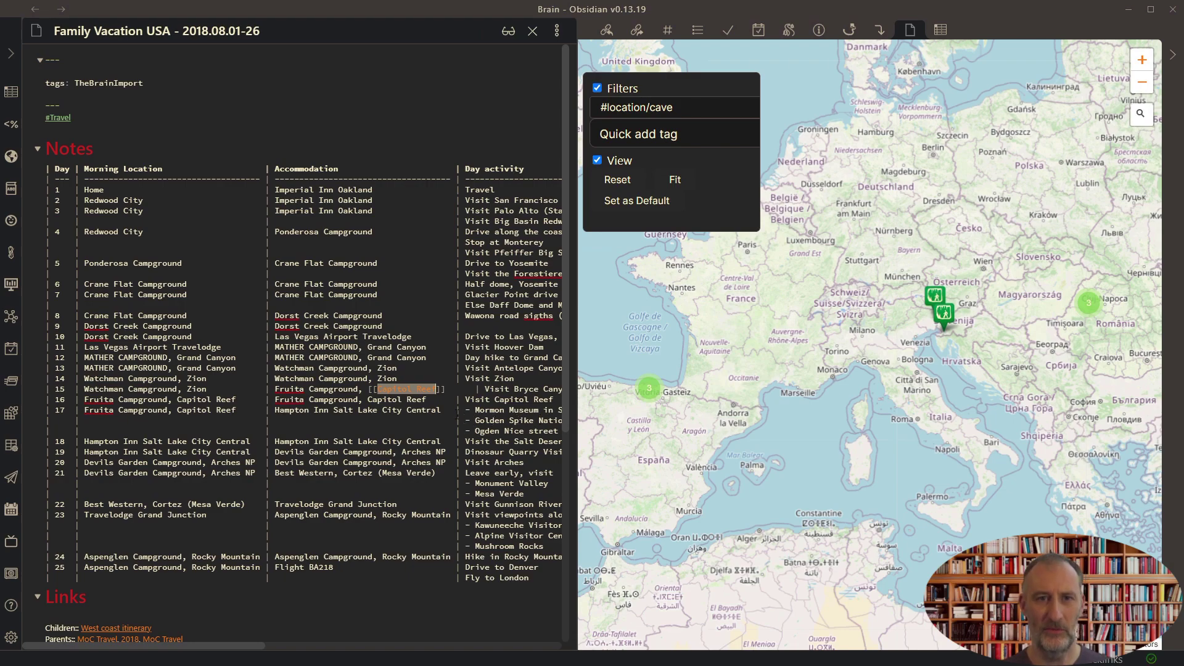
{"action": "key", "text": "alt+Return"}
Step: Take the Google Maps address of Capitol Reef National Park and paste it into the Capitol Reef note as a geolocation
{"action": "key", "text": "alt+Tab"}
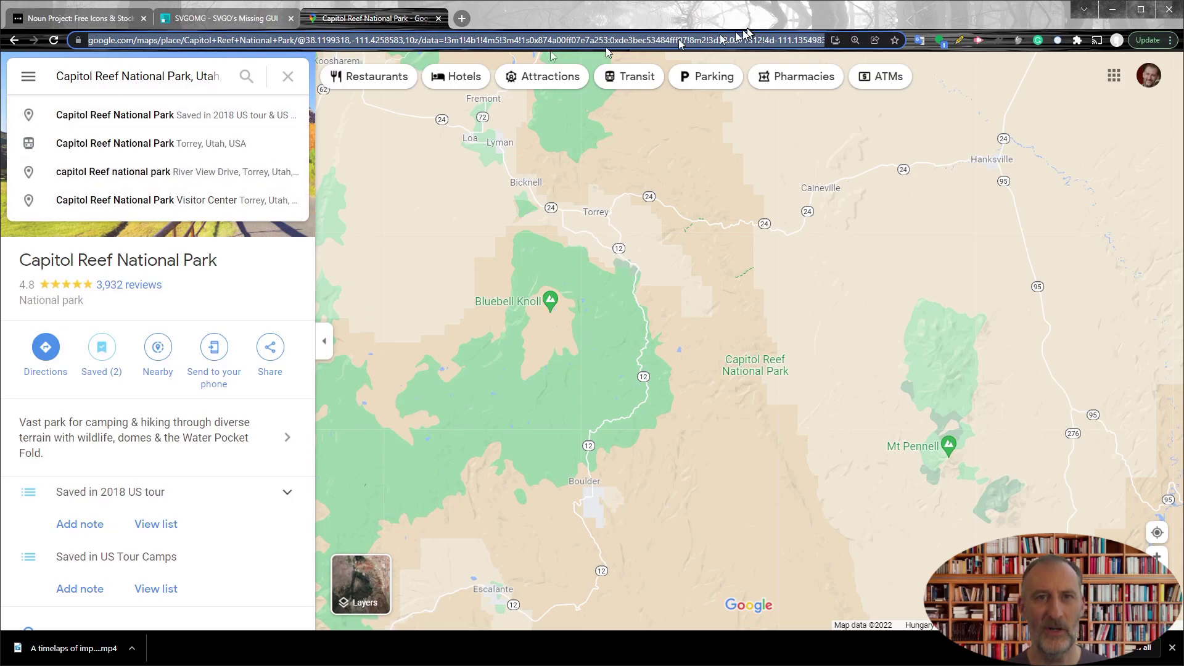
{"action": "left_click", "coordinate": [461, 238]}
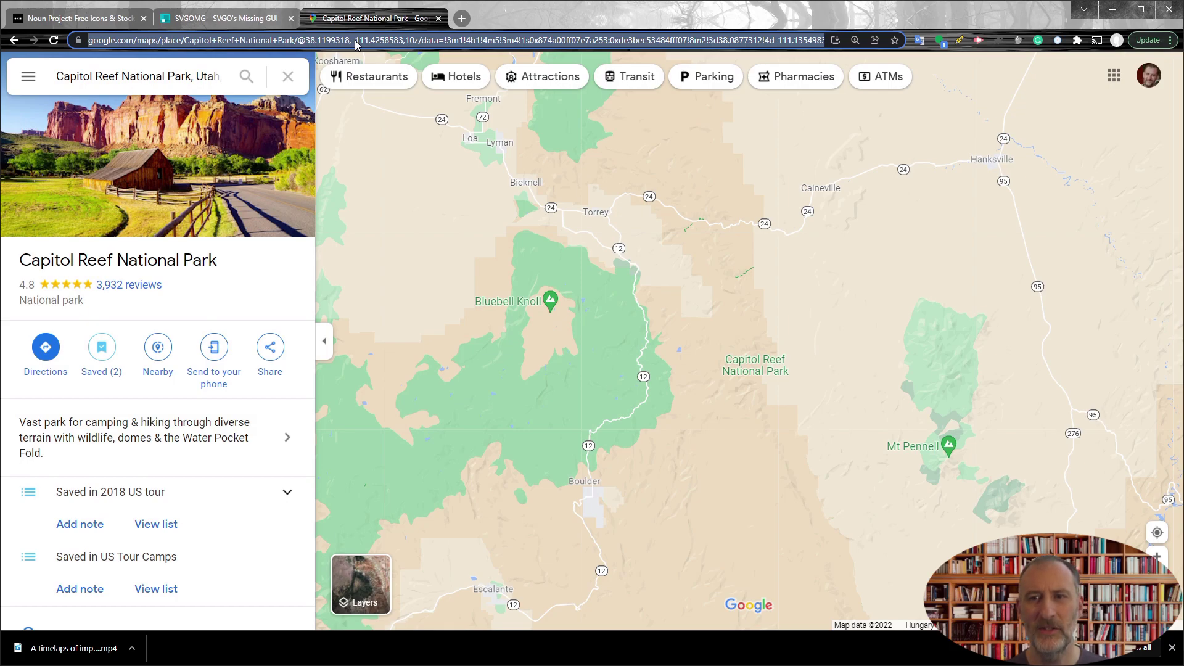
{"action": "key", "text": "alt+Tab"}
{"action": "right_click", "coordinate": [201, 74]}
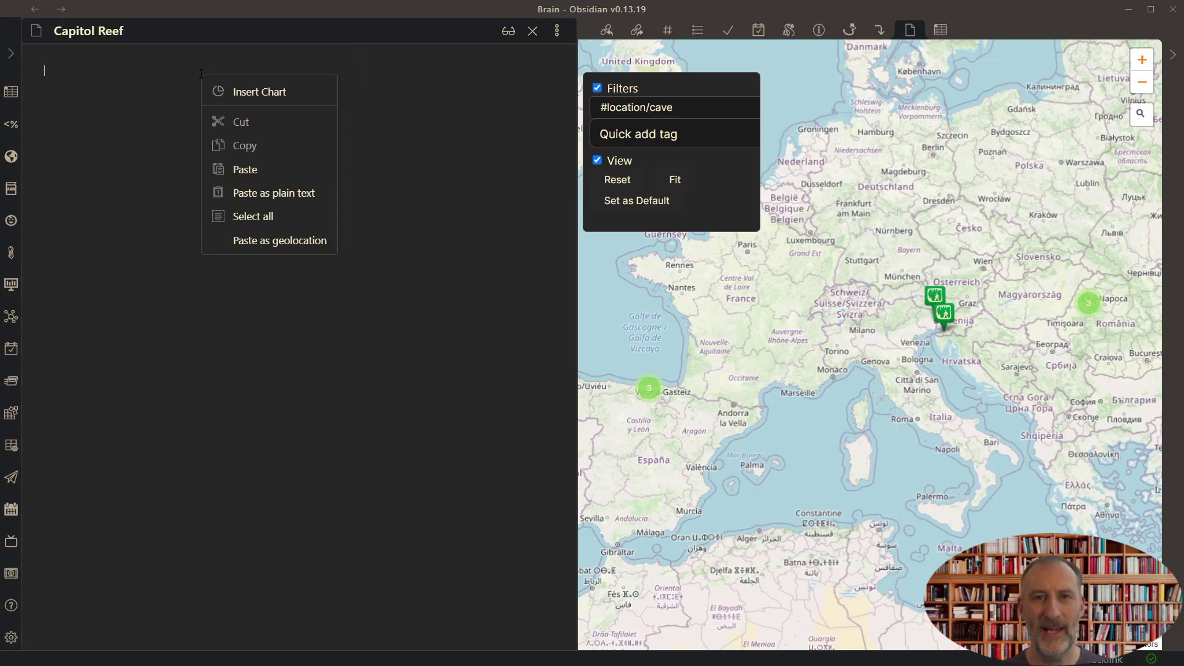
{"action": "left_click", "coordinate": [281, 239]}
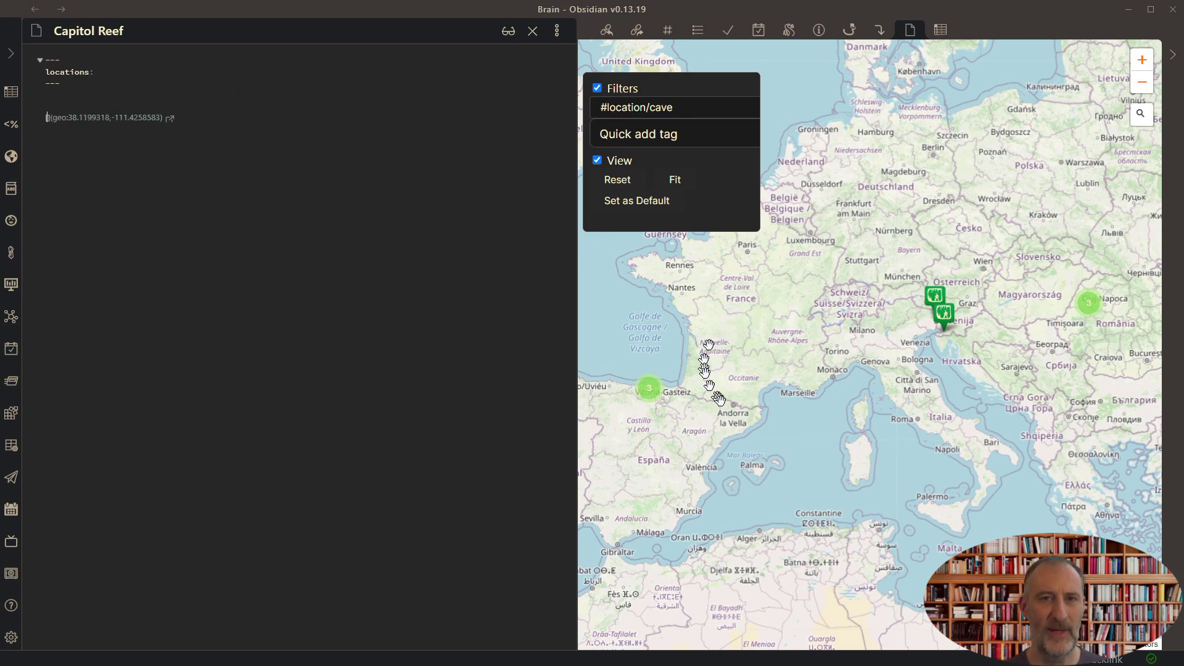
Step: Examine the Capitol Reef marker on the map in the western United States
{"action": "scroll", "coordinate": [697, 370], "scroll_direction": "down", "scroll_amount": 3}
{"action": "left_click_drag", "start_coordinate": [663, 367], "coordinate": [909, 362]}
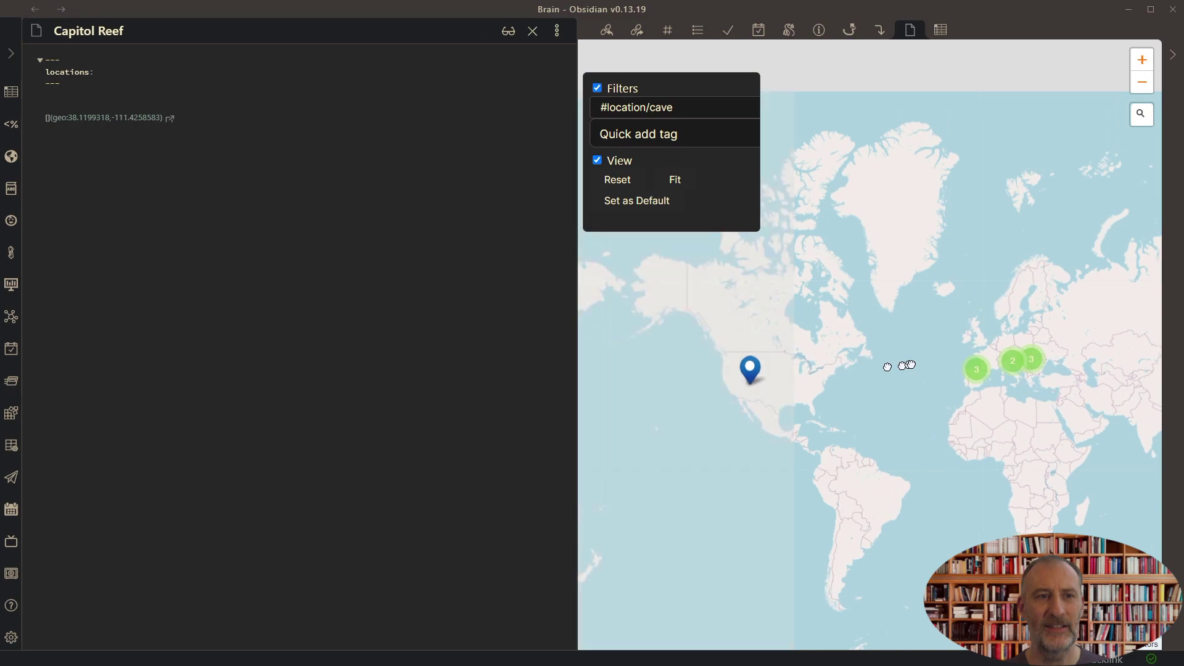
{"action": "scroll", "coordinate": [780, 369], "scroll_direction": "up", "scroll_amount": 3}
{"action": "mouse_move", "coordinate": [665, 423]}
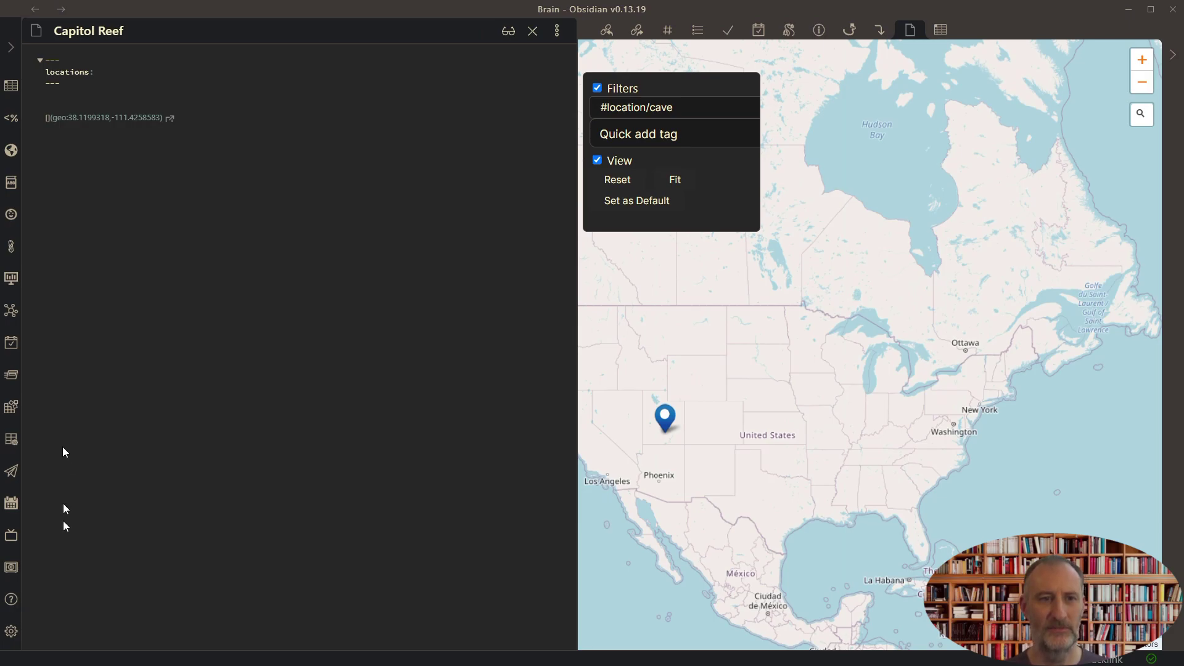
Step: Open the Map View plugin settings and examine the marker icon rules for the location and travel tags
{"action": "scroll", "coordinate": [13, 617], "scroll_direction": "down", "scroll_amount": 1}
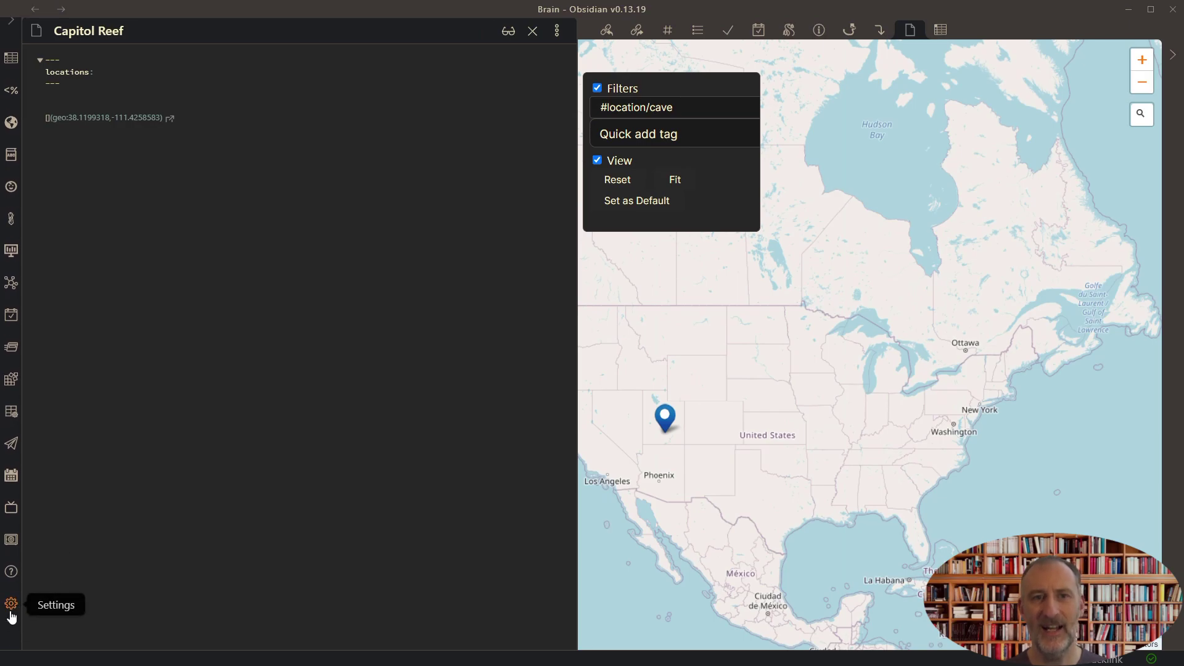
{"action": "left_click", "coordinate": [11, 607]}
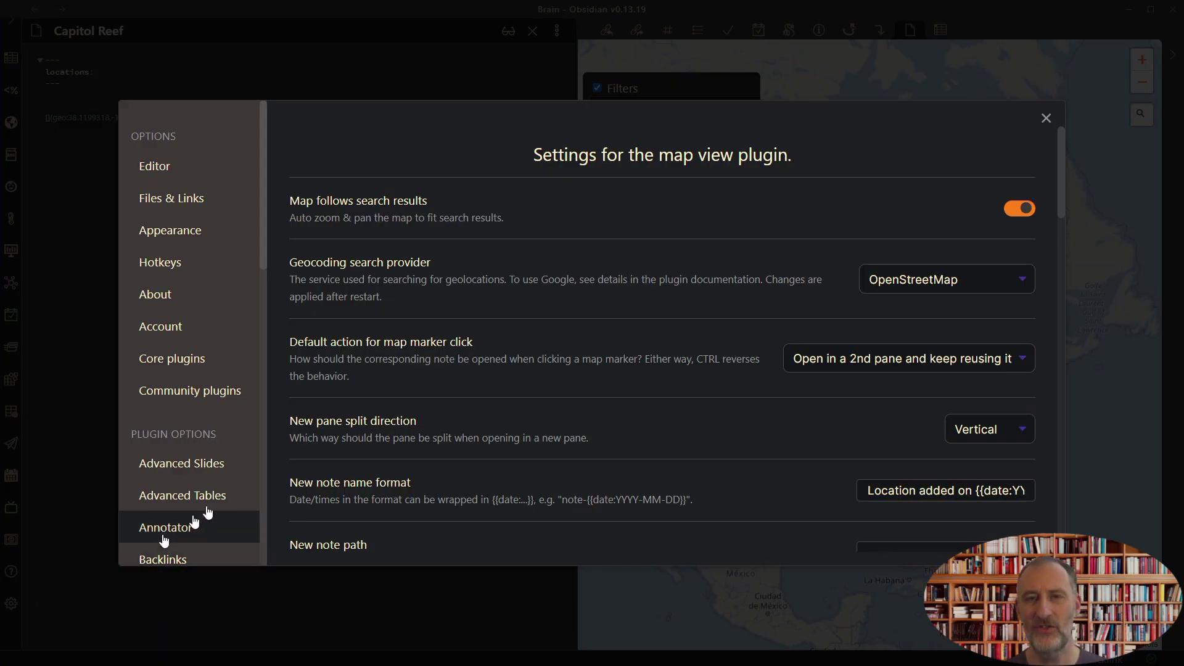
{"action": "scroll", "coordinate": [191, 463], "scroll_direction": "down", "scroll_amount": 2}
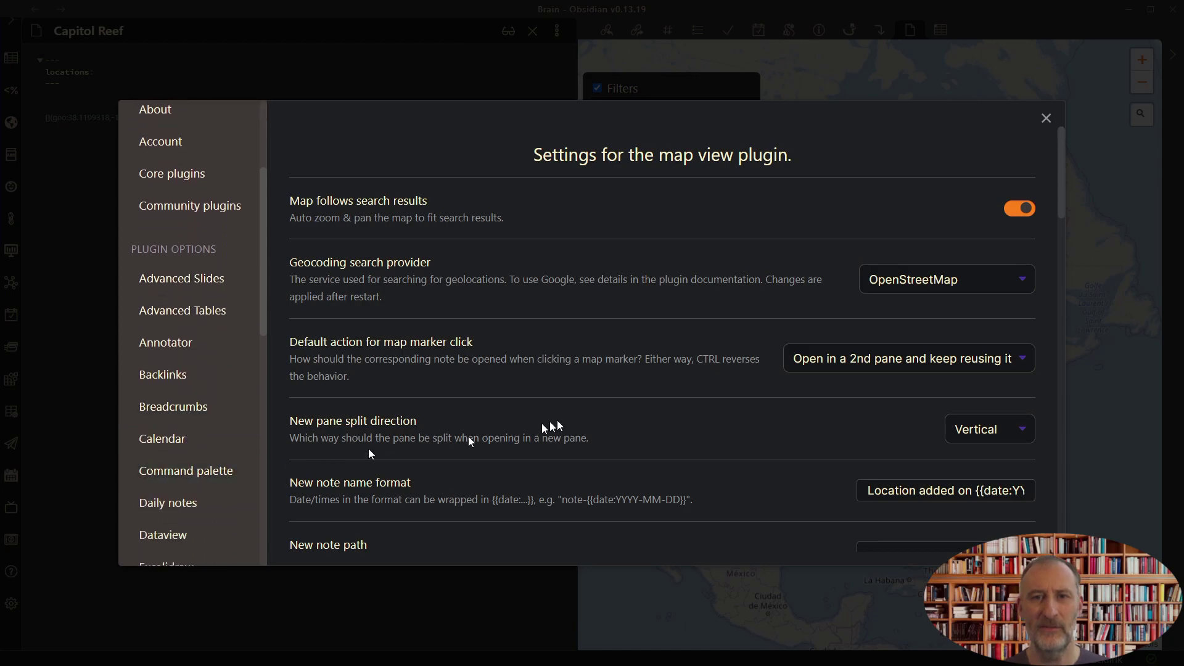
{"action": "scroll", "coordinate": [542, 423], "scroll_direction": "down", "scroll_amount": 8}
{"action": "scroll", "coordinate": [584, 433], "scroll_direction": "down", "scroll_amount": 5}
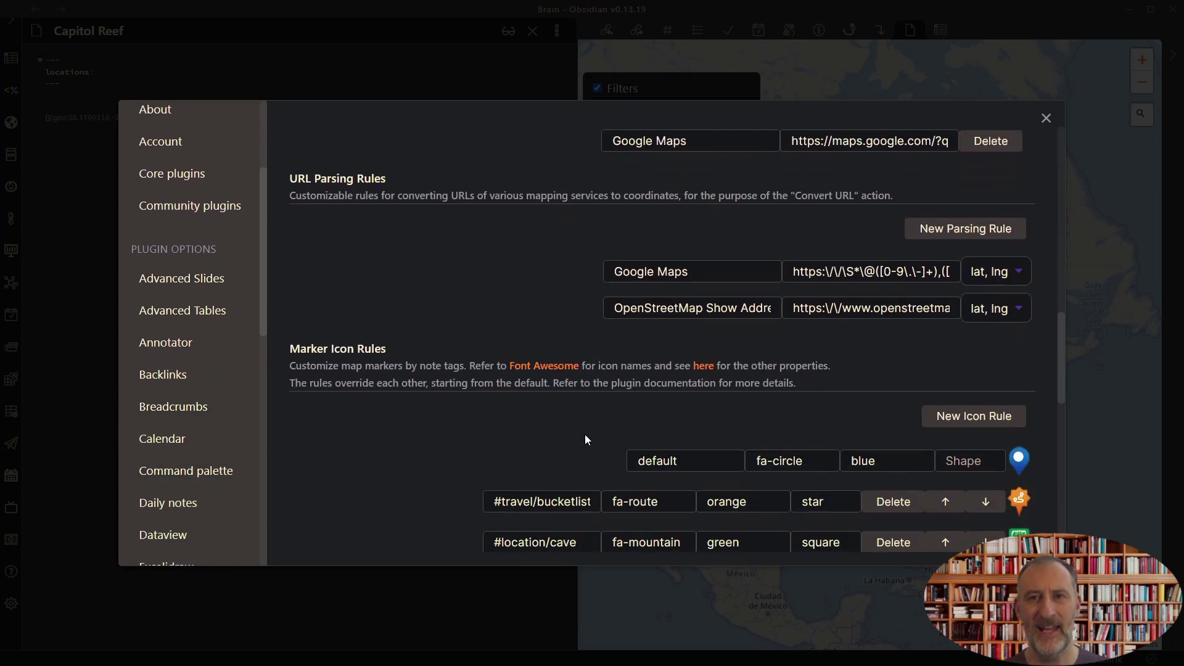
{"action": "scroll", "coordinate": [585, 434], "scroll_direction": "down", "scroll_amount": 2}
{"action": "scroll", "coordinate": [585, 435], "scroll_direction": "down", "scroll_amount": 3}
{"action": "scroll", "coordinate": [579, 391], "scroll_direction": "down", "scroll_amount": 4}
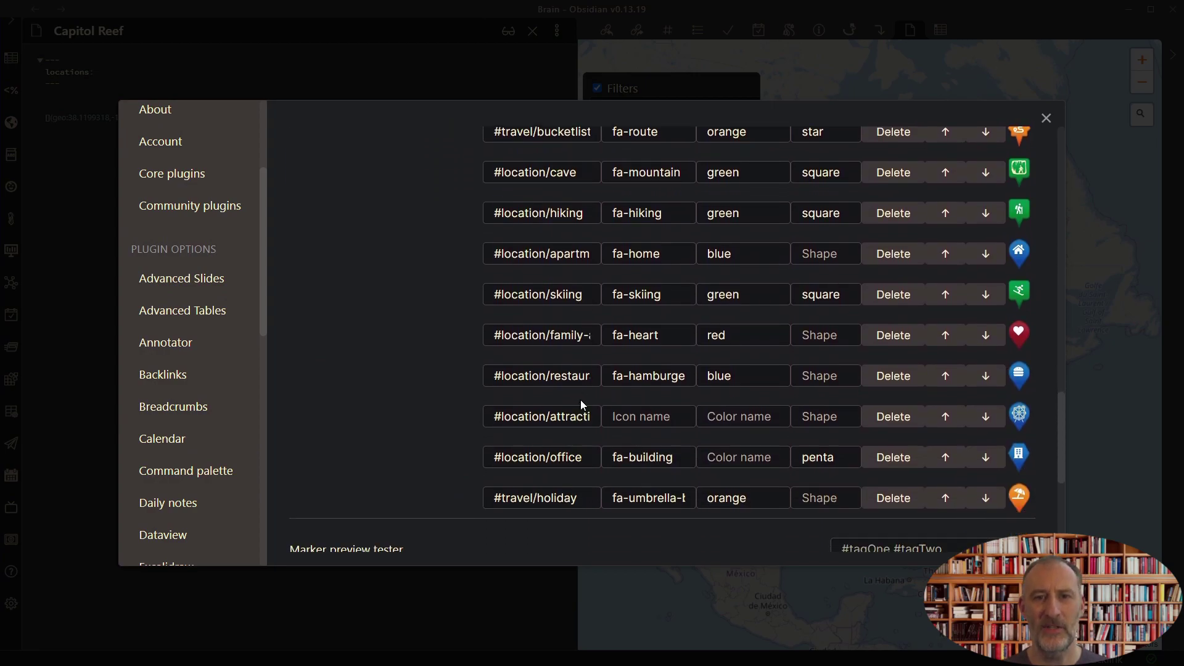
{"action": "scroll", "coordinate": [581, 399], "scroll_direction": "up", "scroll_amount": 6}
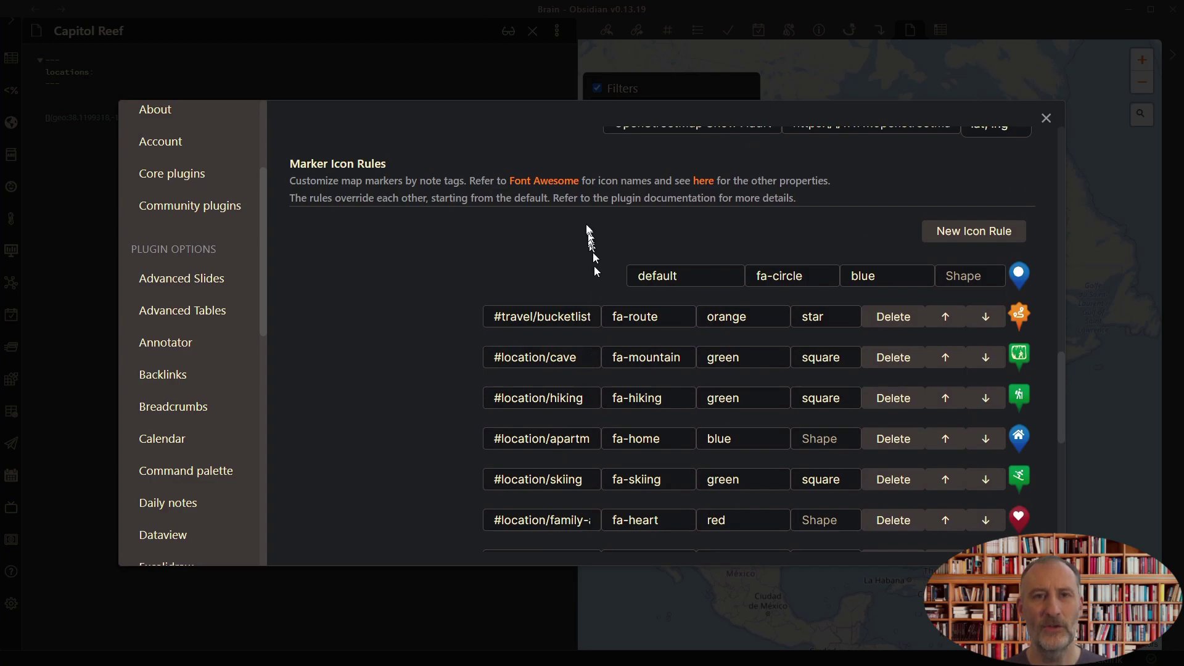
Step: Open the Font Awesome site linked in the marker icon rules, search its icons for "park" and browse the results
{"action": "left_click", "coordinate": [555, 185]}
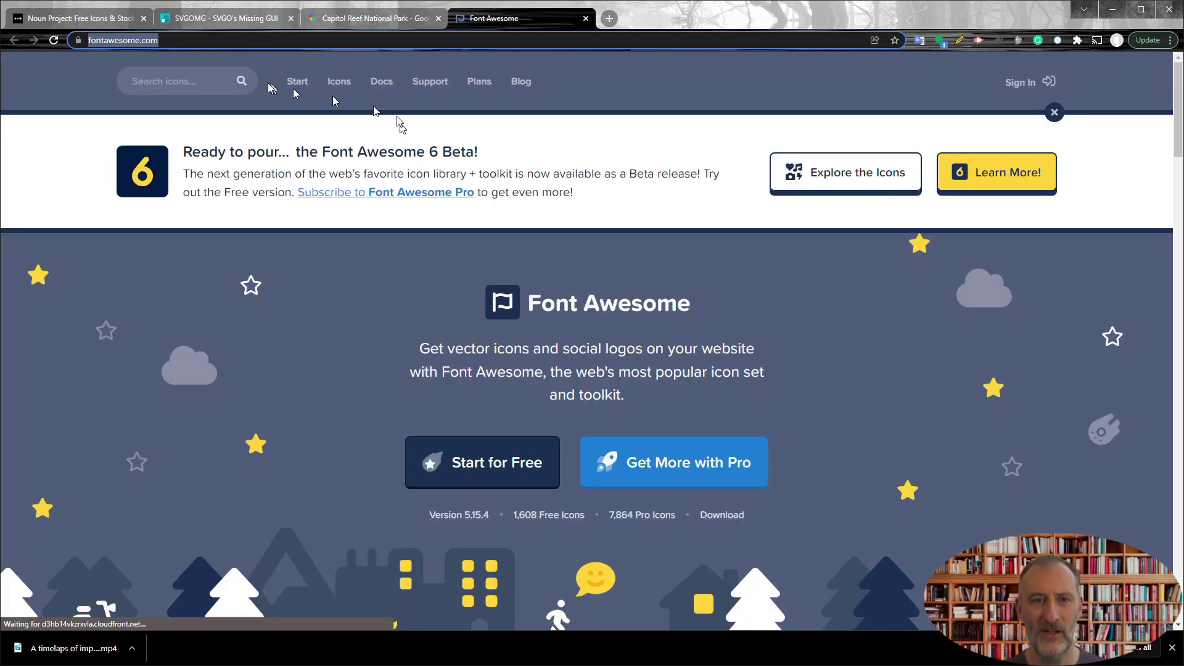
{"action": "left_click", "coordinate": [191, 86]}
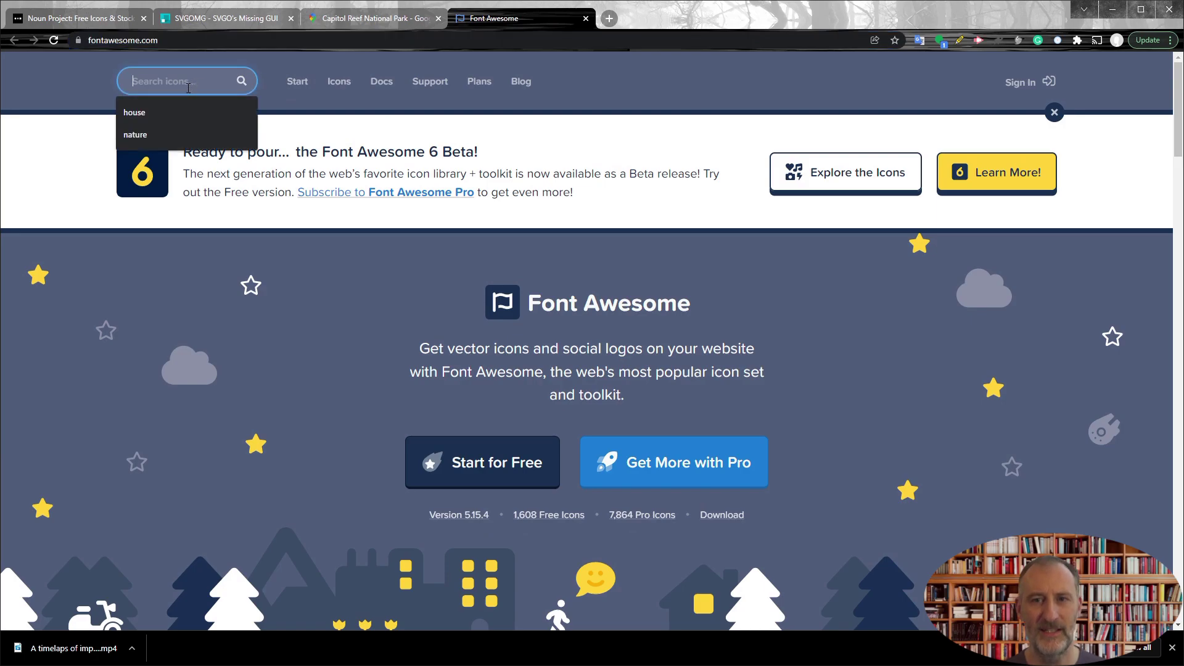
{"action": "type", "text": "park"}
{"action": "key", "text": "Return"}
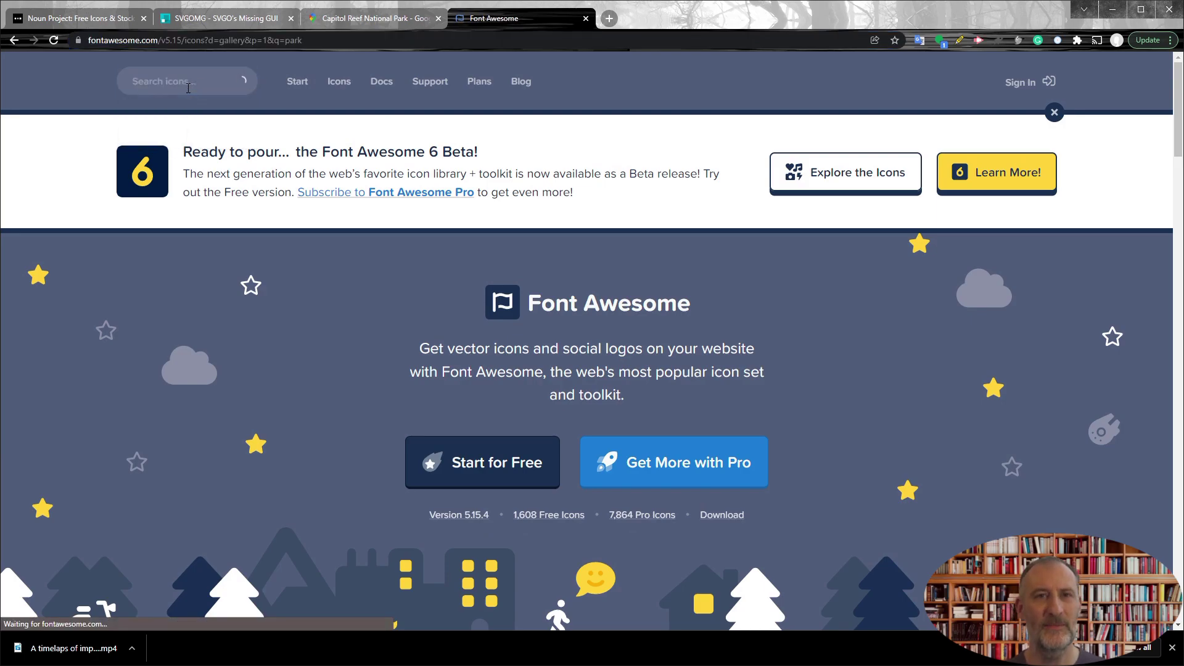
{"action": "scroll", "coordinate": [492, 402], "scroll_direction": "down", "scroll_amount": 5}
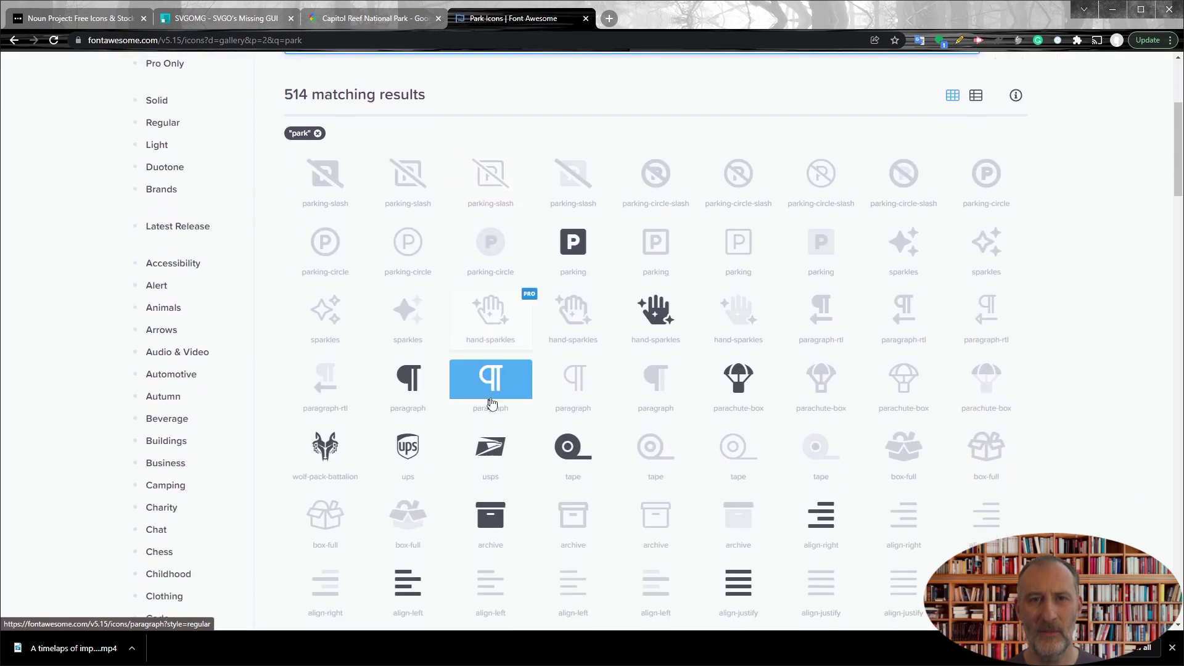
{"action": "scroll", "coordinate": [491, 402], "scroll_direction": "down", "scroll_amount": 5}
{"action": "scroll", "coordinate": [478, 339], "scroll_direction": "up", "scroll_amount": 5}
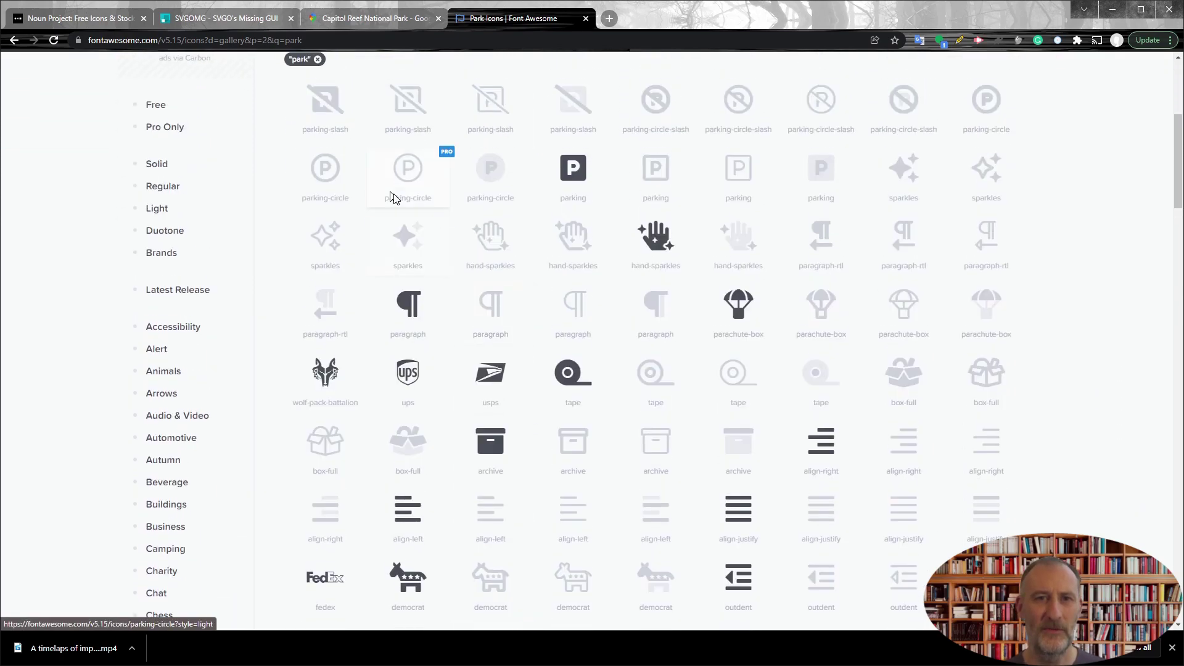
Step: Search the Font Awesome icons for "nature" instead
{"action": "scroll", "coordinate": [394, 197], "scroll_direction": "up", "scroll_amount": 3}
{"action": "key", "text": "ctrl+a"}
{"action": "type", "text": "nature"}
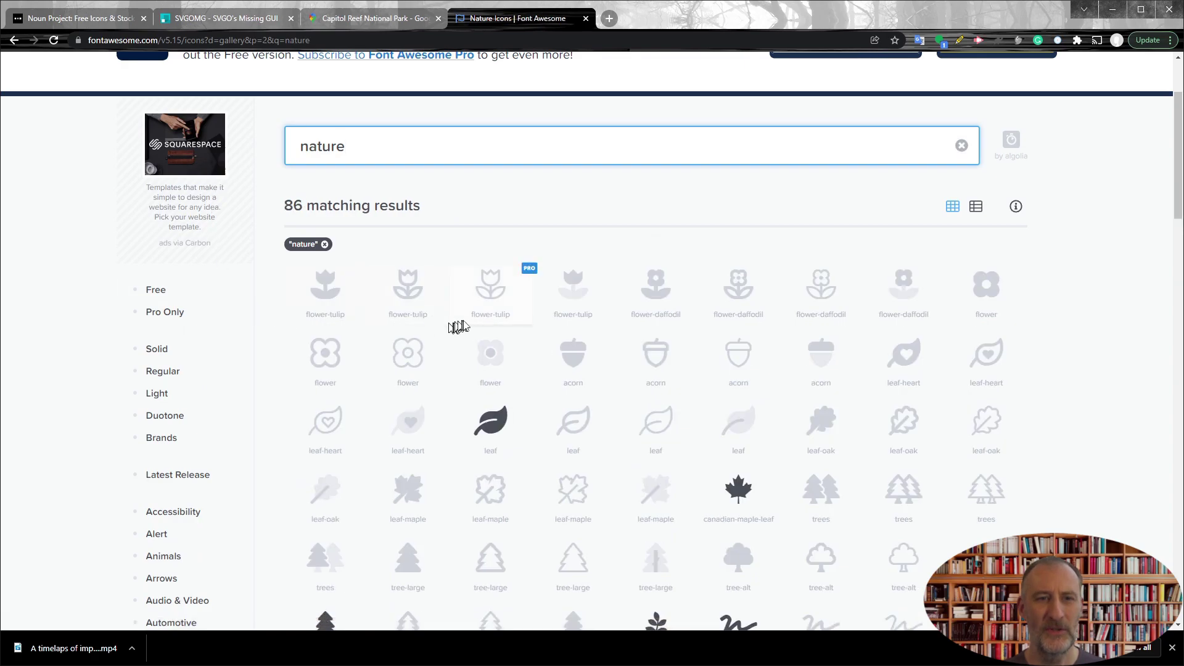
Step: Find the free tree icon on Font Awesome, then add a Map View marker icon rule in Obsidian with the icon name fa-tree
{"action": "scroll", "coordinate": [461, 327], "scroll_direction": "down", "scroll_amount": 3}
{"action": "double_click", "coordinate": [325, 470]}
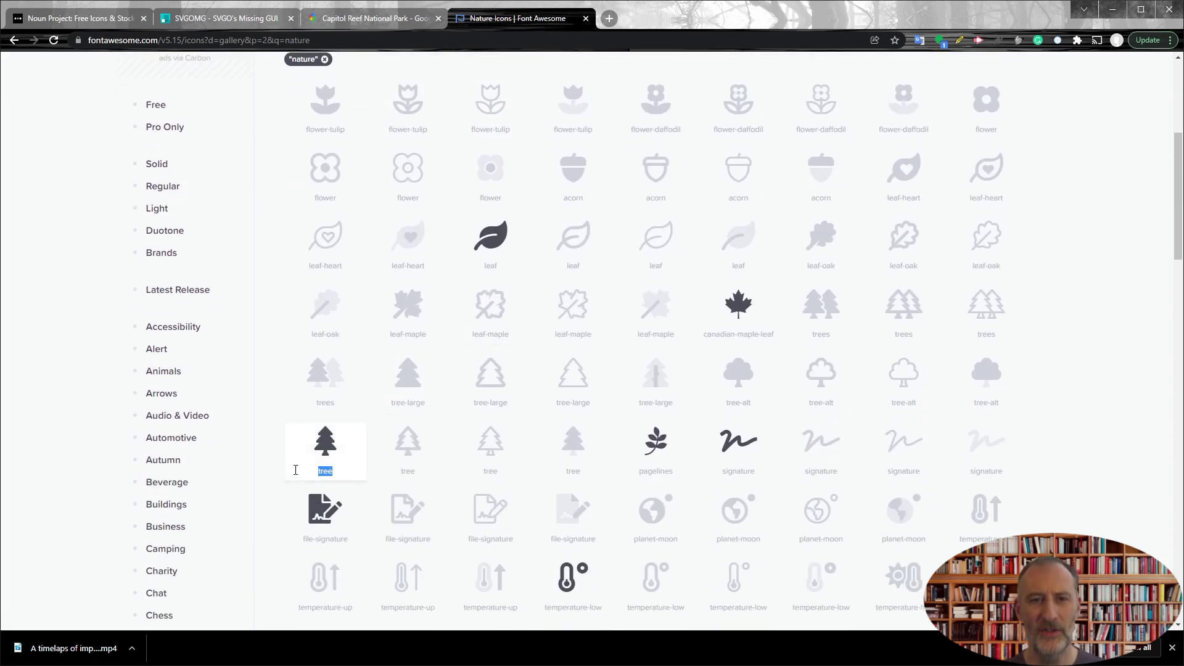
{"action": "key", "text": "alt+Tab"}
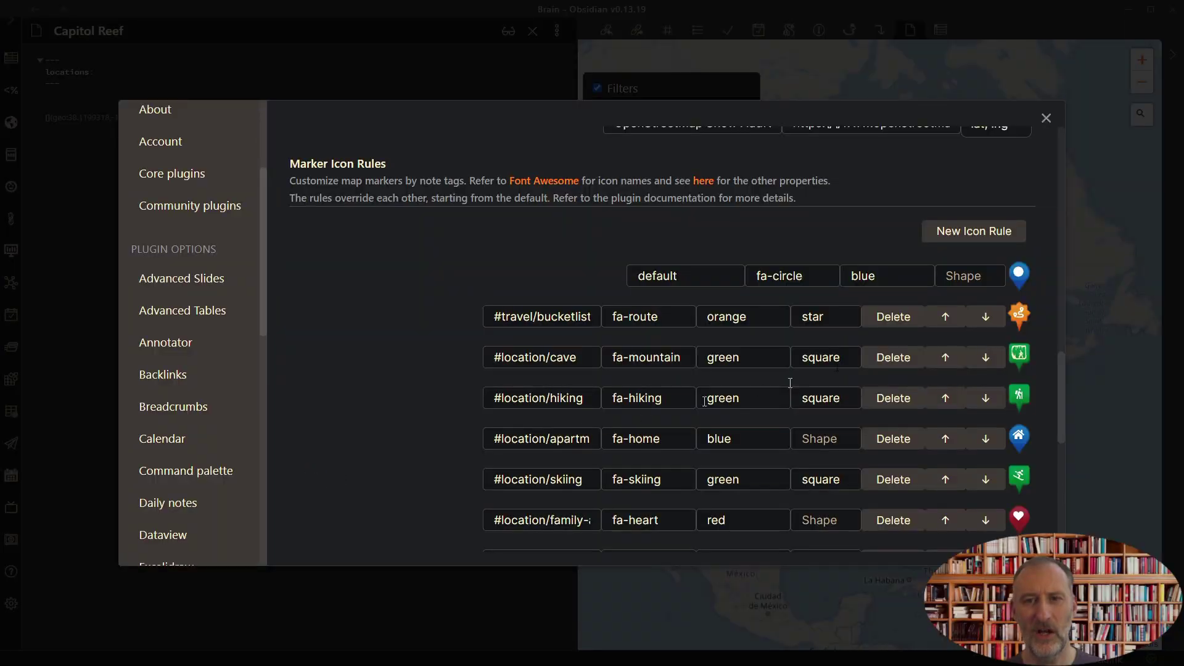
{"action": "left_click", "coordinate": [992, 239]}
{"action": "scroll", "coordinate": [758, 329], "scroll_direction": "down", "scroll_amount": 5}
{"action": "left_click", "coordinate": [660, 416]}
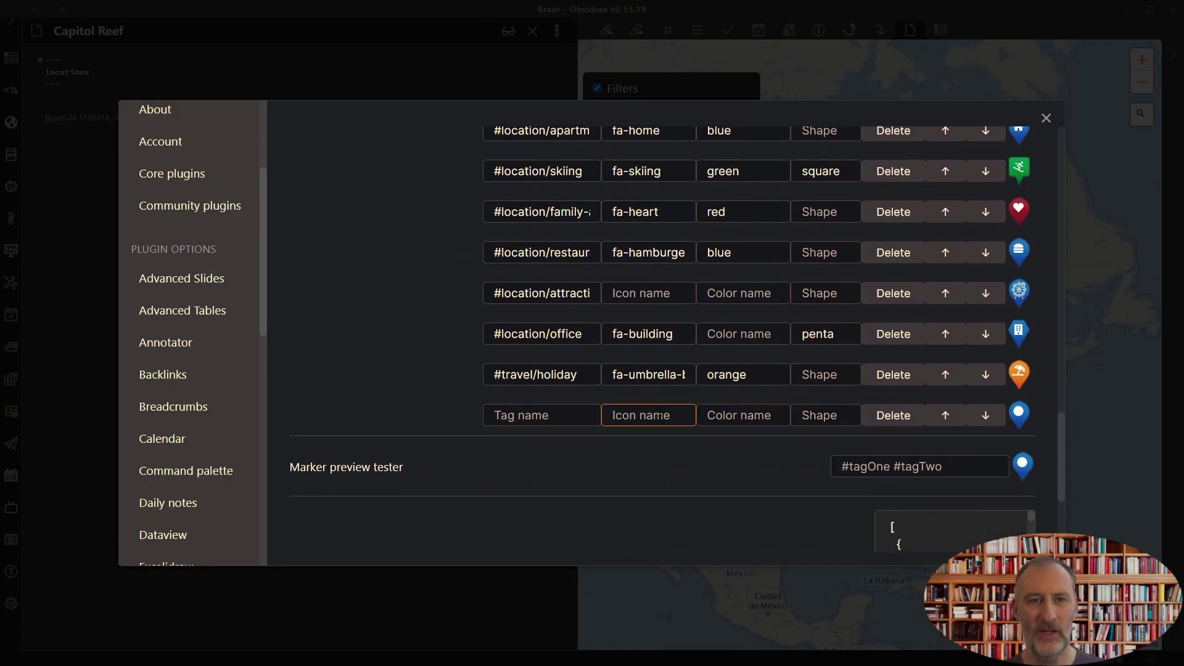
{"action": "type", "text": "fa-tree"}
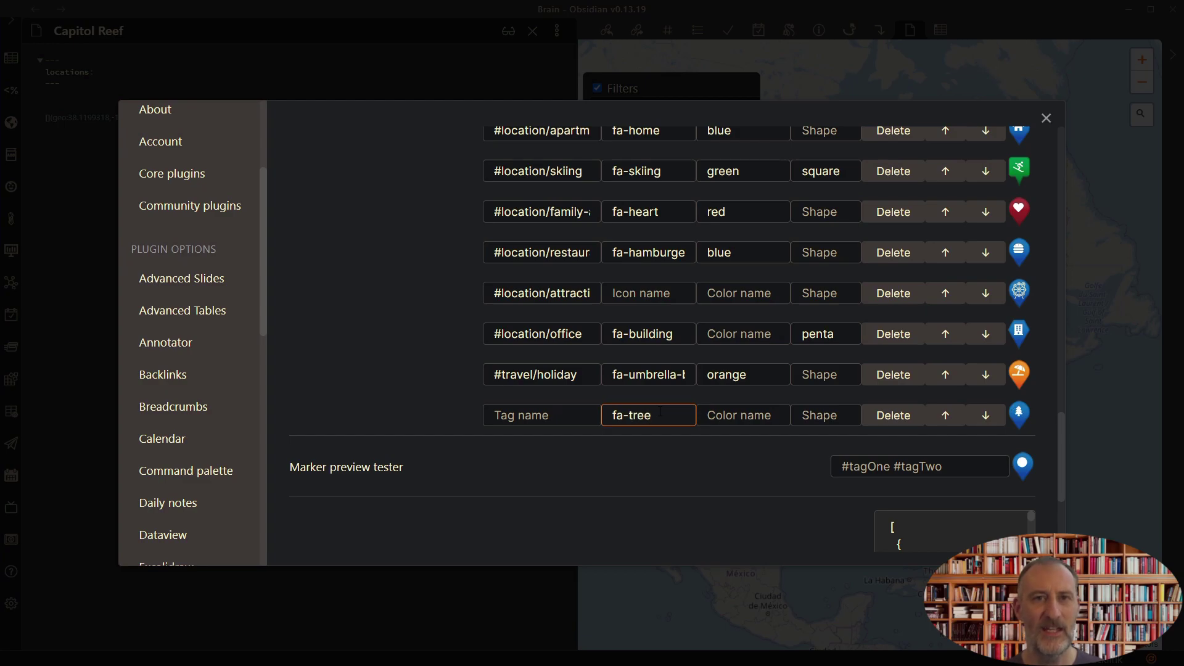
Step: Set the new icon rule's tag to #location/national-park and its color to blue
{"action": "left_click", "coordinate": [521, 419]}
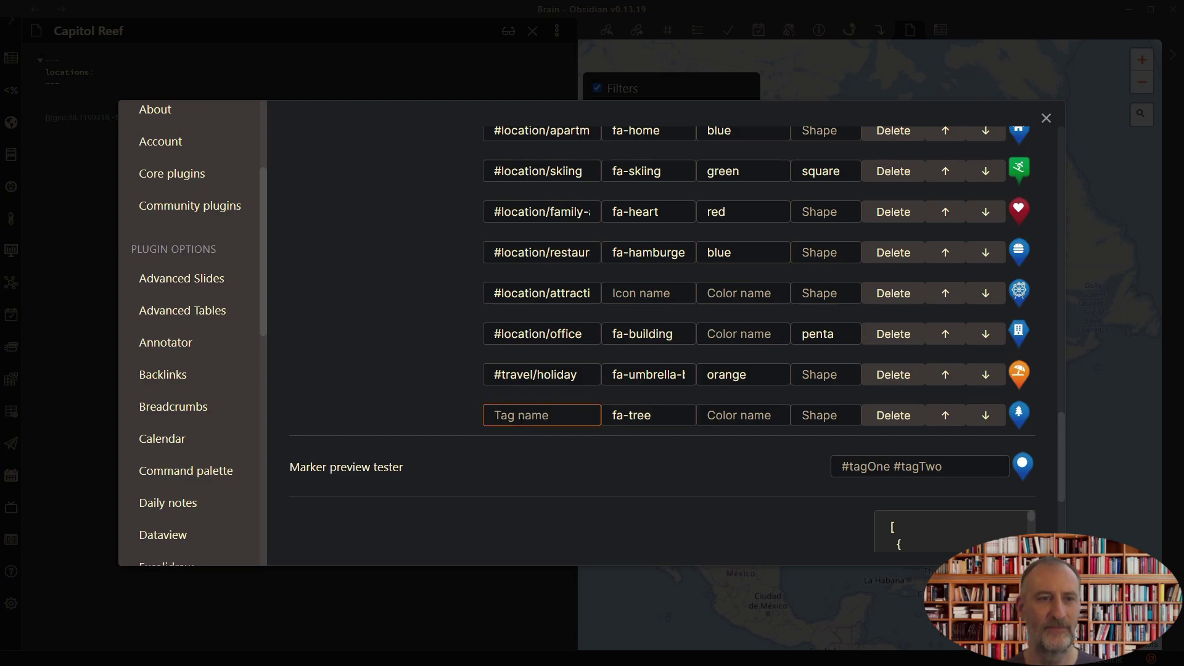
{"action": "type", "text": "#location/"}
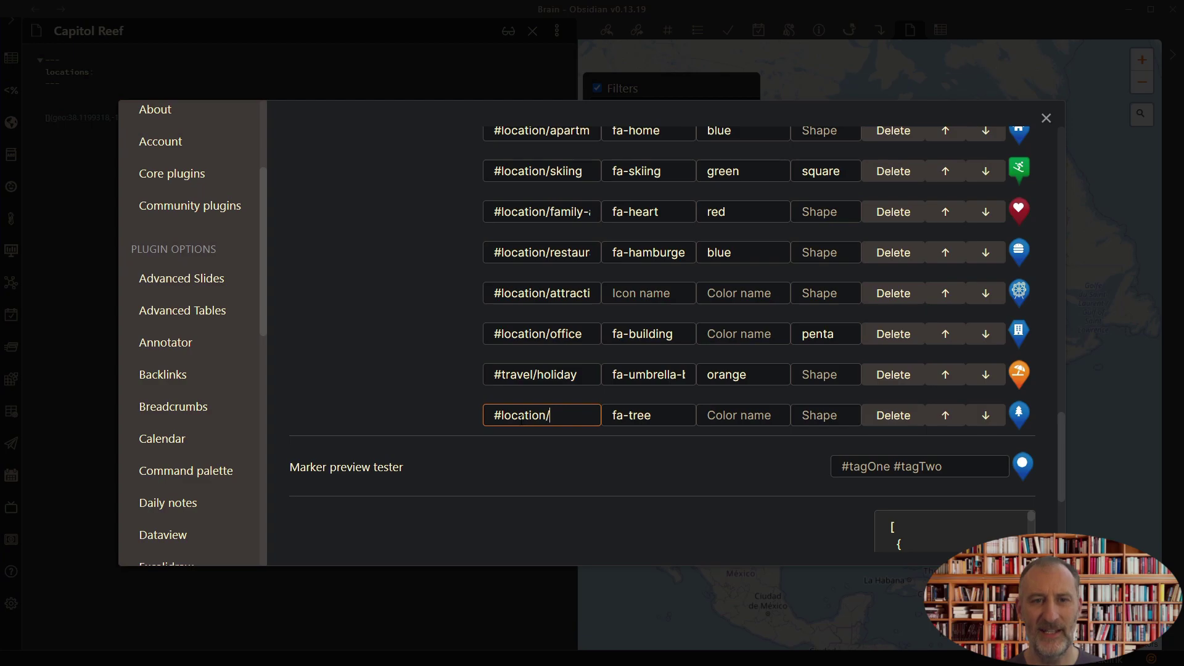
{"action": "type", "text": "national-park"}
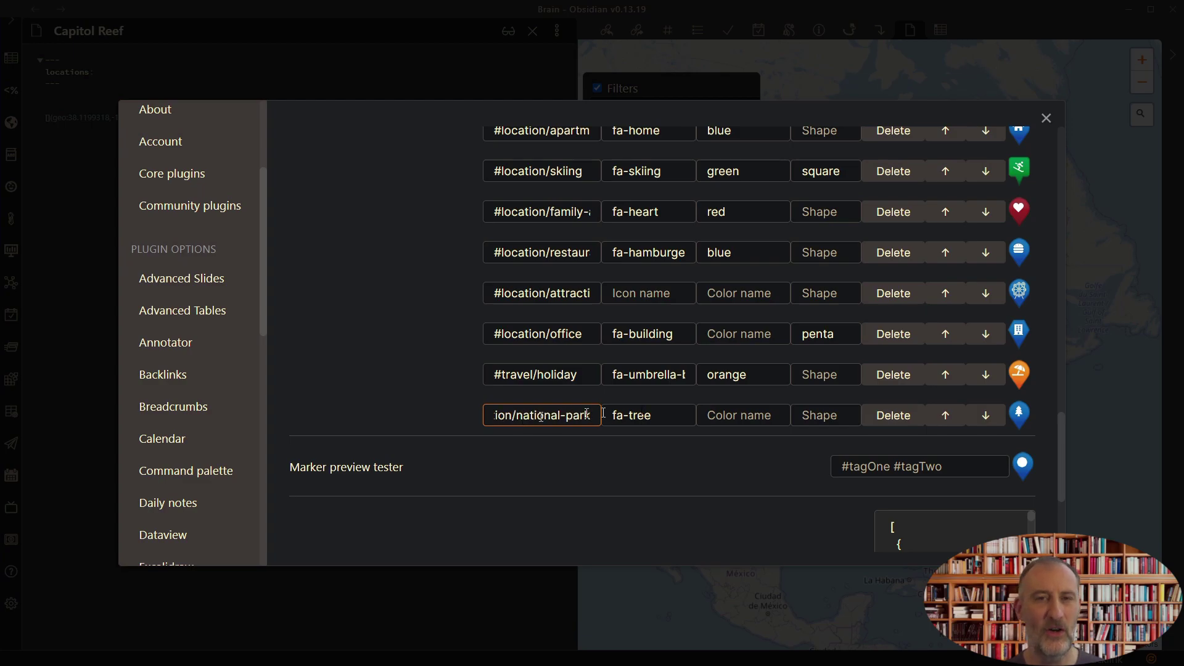
{"action": "left_click", "coordinate": [710, 417]}
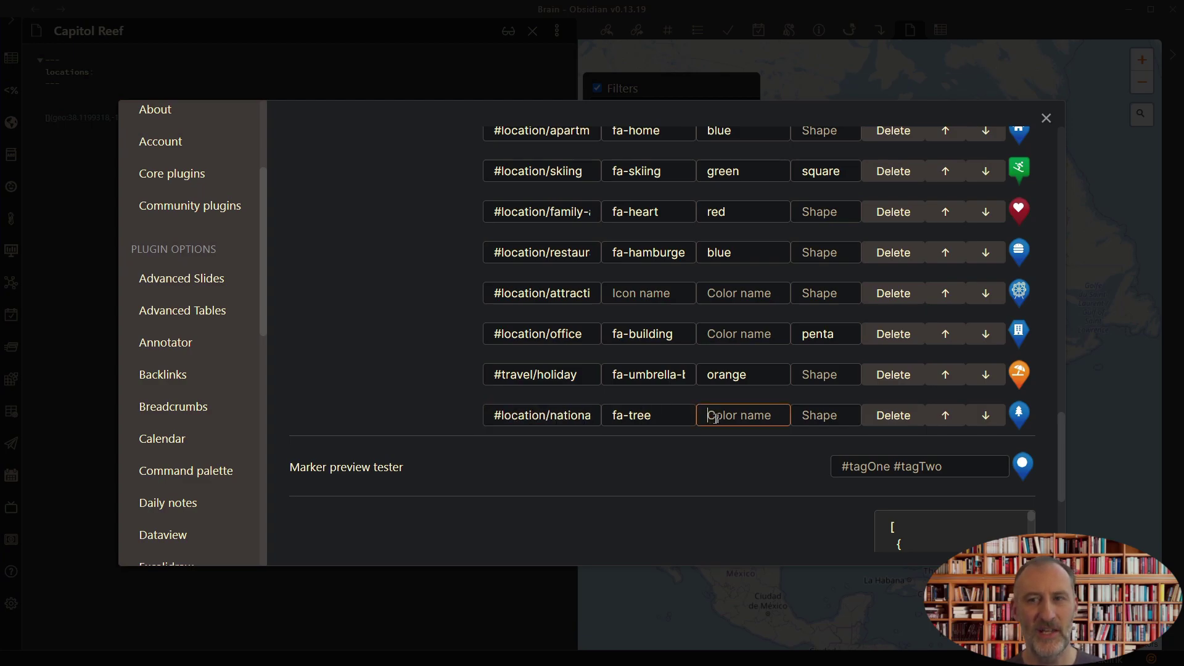
{"action": "type", "text": "green"}
{"action": "key", "text": "BackSpace"}
{"action": "key", "text": "BackSpace"}
{"action": "key", "text": "BackSpace"}
{"action": "key", "text": "BackSpace"}
{"action": "key", "text": "BackSpace"}
{"action": "type", "text": "blue"}
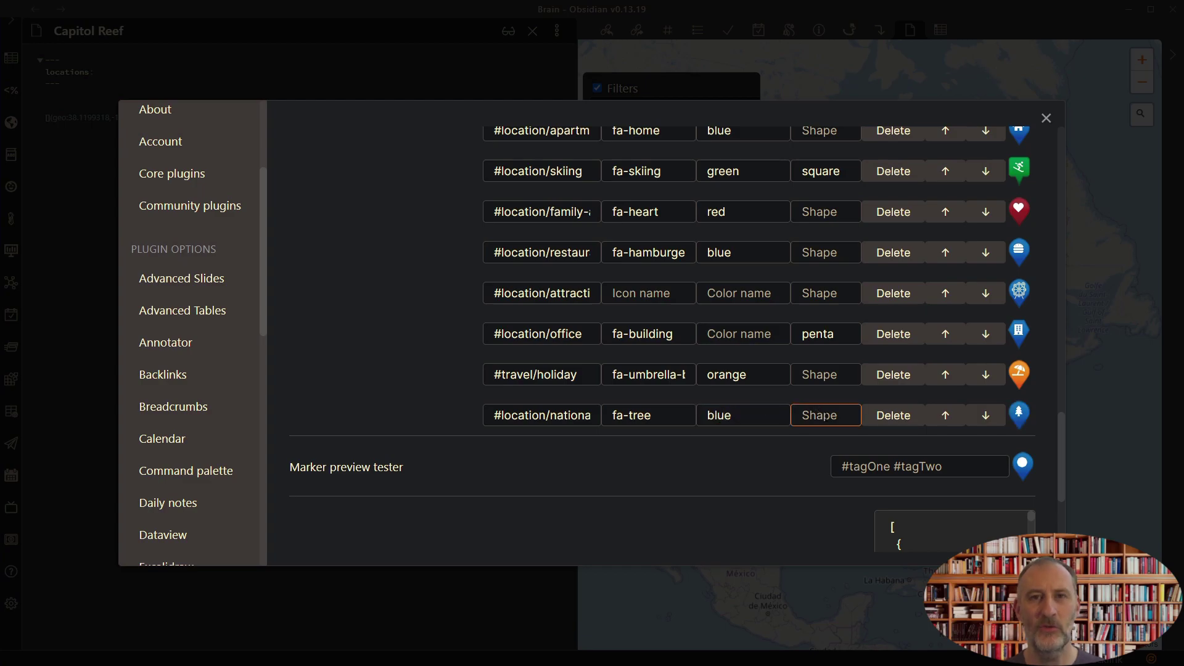
Step: Close the settings and add the #location/national-park tag beneath the front matter of the Capitol Reef note
{"action": "scroll", "coordinate": [581, 399], "scroll_direction": "up", "scroll_amount": 5}
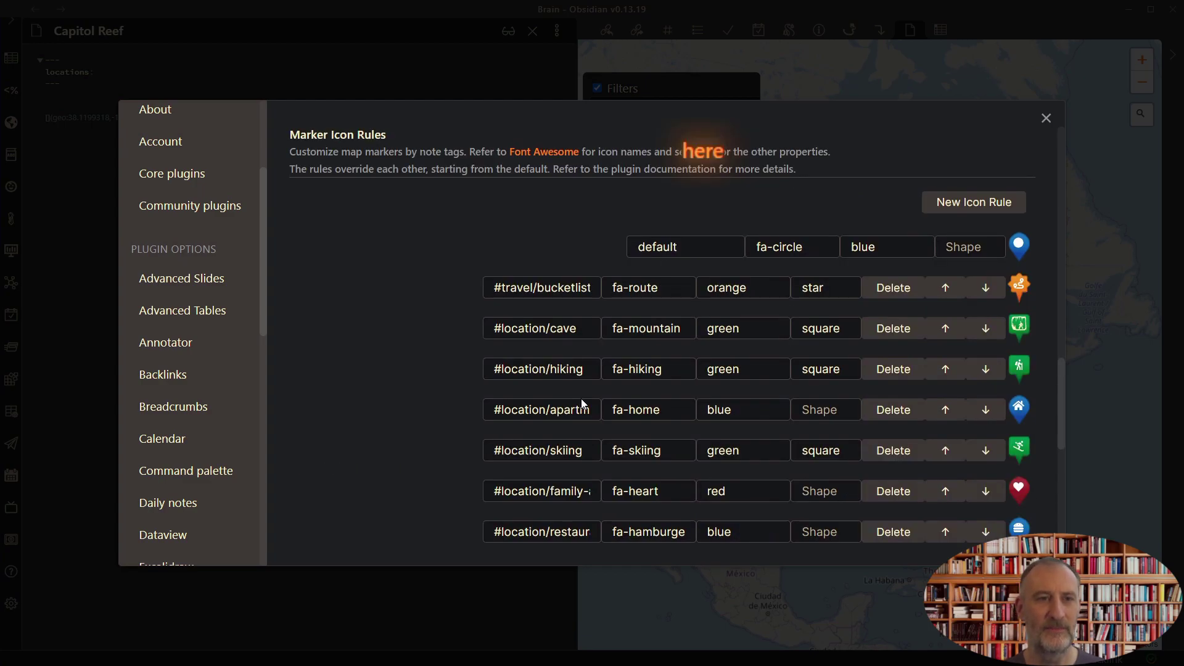
{"action": "key", "text": "Escape"}
{"action": "left_click", "coordinate": [155, 93]}
{"action": "type", "text": "#location/national-park"}
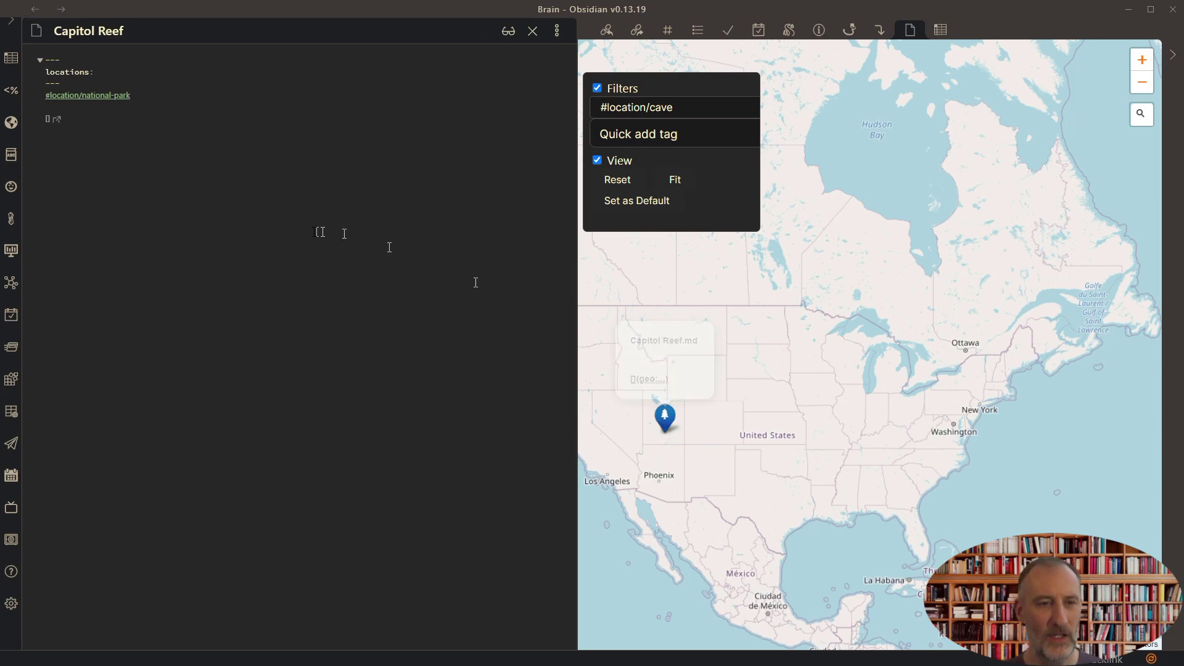
Step: Return to the Family Vacation USA note and add a "locations:" entry below the tags in its front matter
{"action": "left_click", "coordinate": [35, 8]}
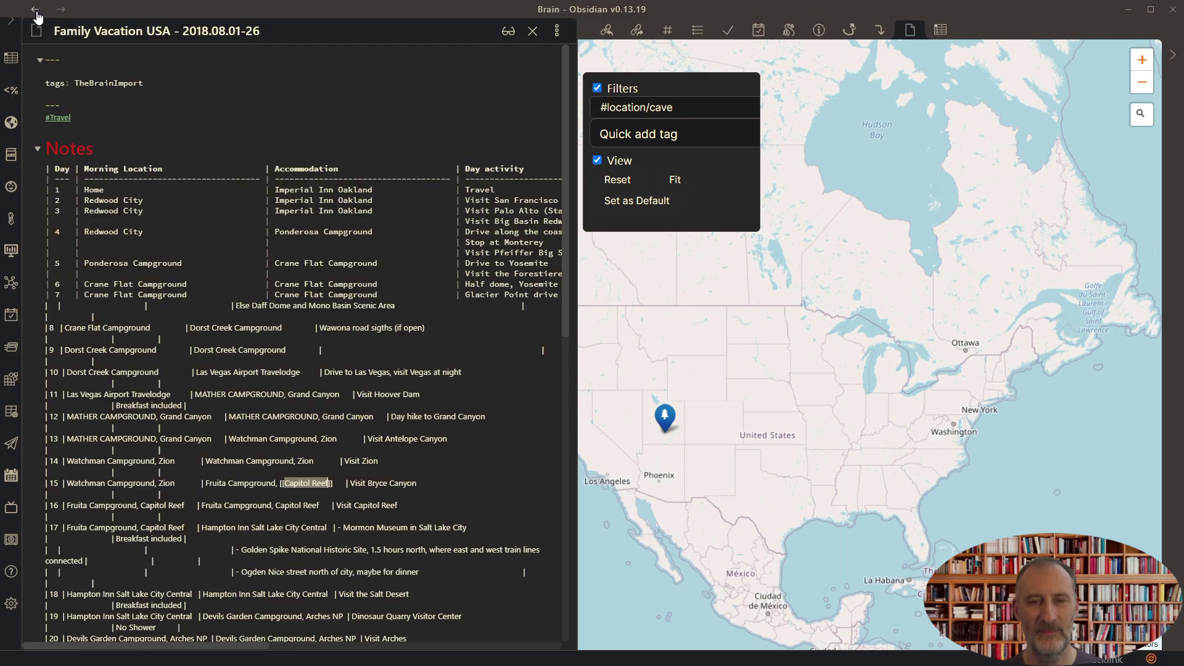
{"action": "left_click", "coordinate": [165, 88]}
{"action": "key", "text": "Return"}
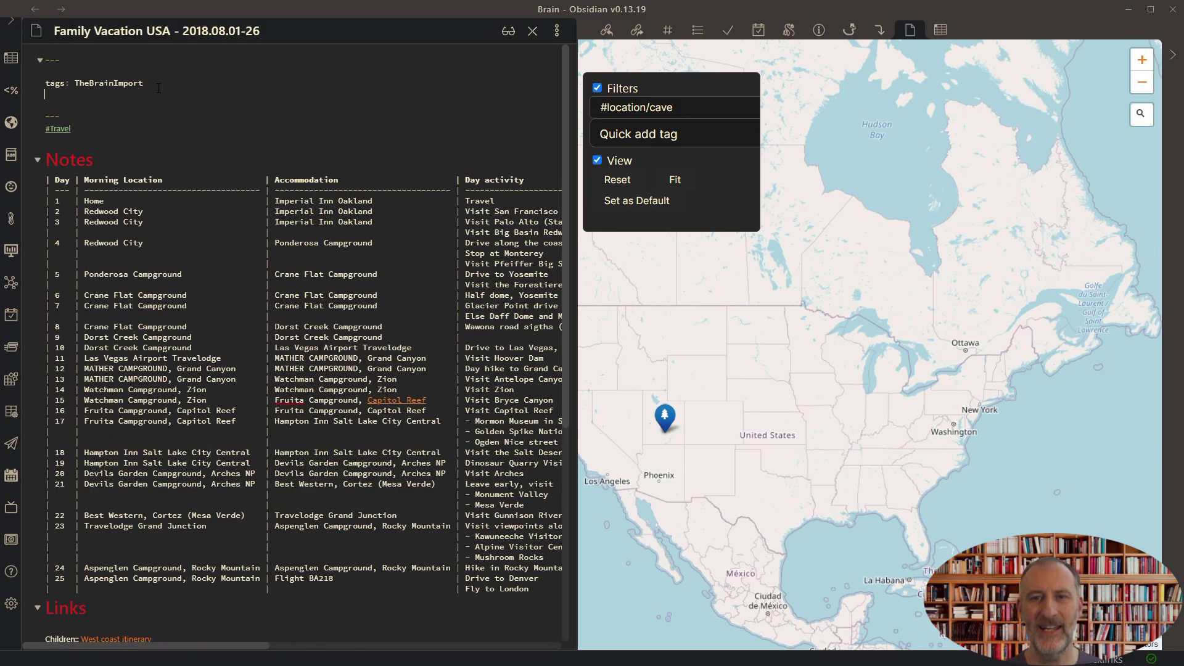
{"action": "type", "text": "locations:"}
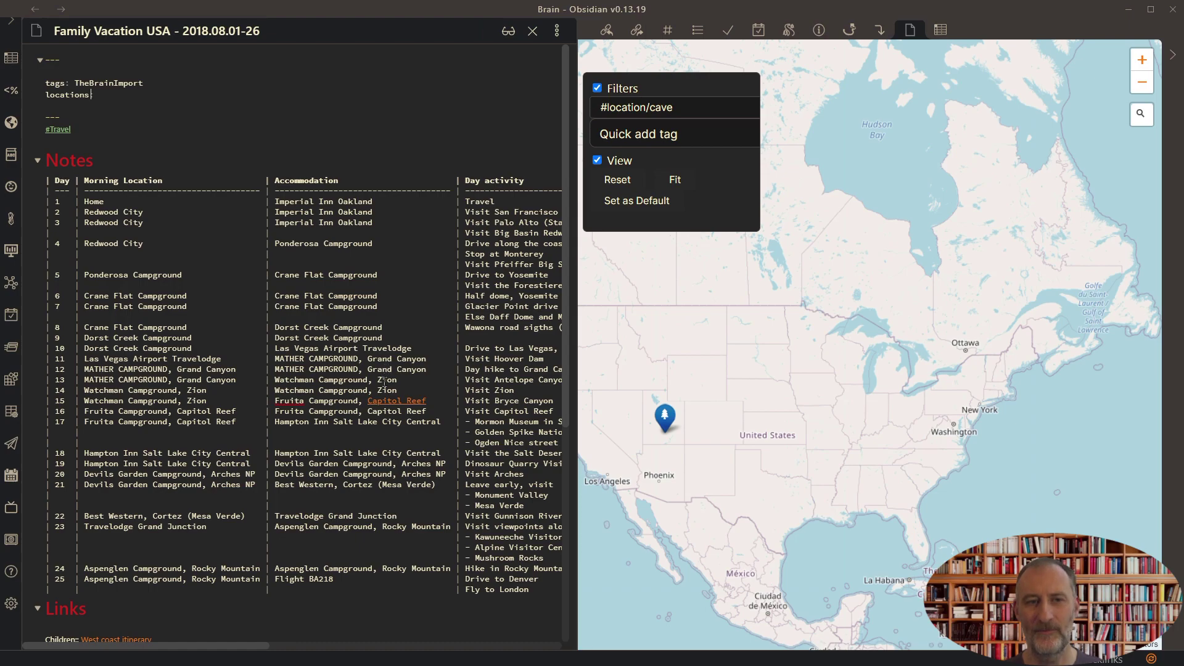
Step: Copy the Google Maps URL for Zion National Park and turn it into an inline geolocation link on "Zion" in the day 13 row
{"action": "key", "text": "alt+Tab"}
{"action": "left_click", "coordinate": [176, 76]}
{"action": "type", "text": "Zion na"}
{"action": "left_click", "coordinate": [186, 119]}
{"action": "left_click", "coordinate": [485, 41]}
{"action": "key", "text": "ctrl+c"}
{"action": "key", "text": "alt+Tab"}
{"action": "type", "text": "["}
{"action": "right_click", "coordinate": [407, 382]}
{"action": "left_click", "coordinate": [489, 546]}
Step: Add the #location/national-park tag under #Travel in the vacation note
{"action": "left_click", "coordinate": [90, 123]}
{"action": "key", "text": "Return"}
{"action": "type", "text": "#locations"}
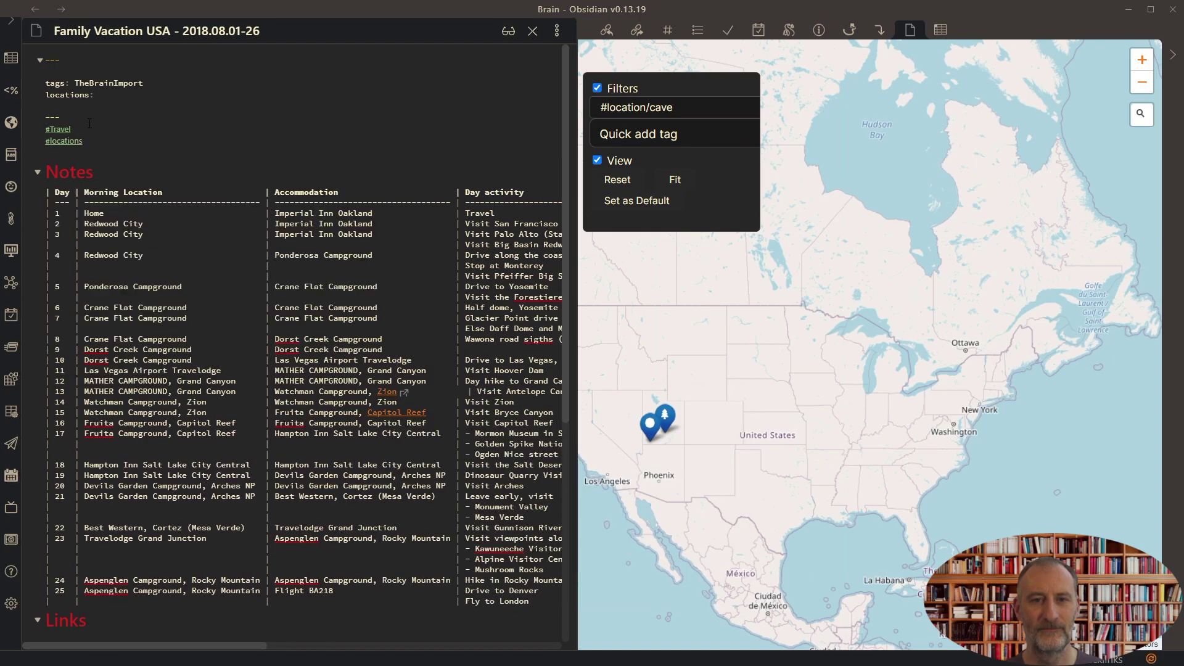
{"action": "key", "text": "BackSpace"}
{"action": "type", "text": "/national-park"}
{"action": "key", "text": "Return"}
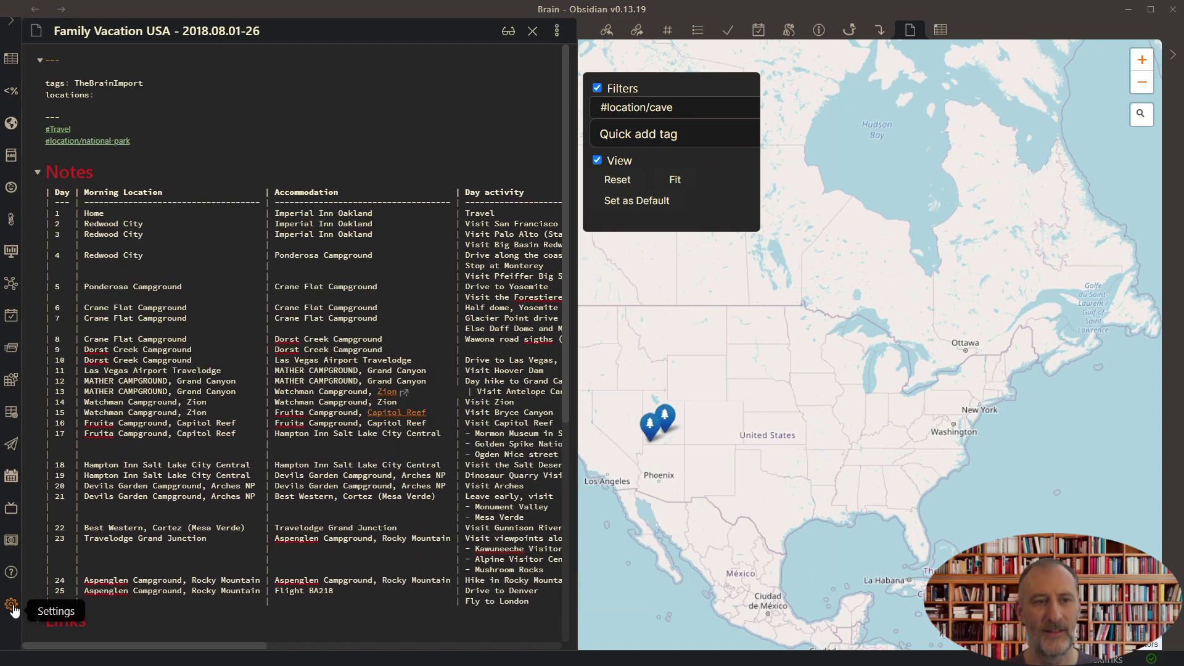
Step: Reopen the Map View settings and examine the innerHTML SVG code of the fa-mountain icon in the marker icons JSON
{"action": "left_click", "coordinate": [15, 609]}
{"action": "scroll", "coordinate": [432, 394], "scroll_direction": "down", "scroll_amount": 12}
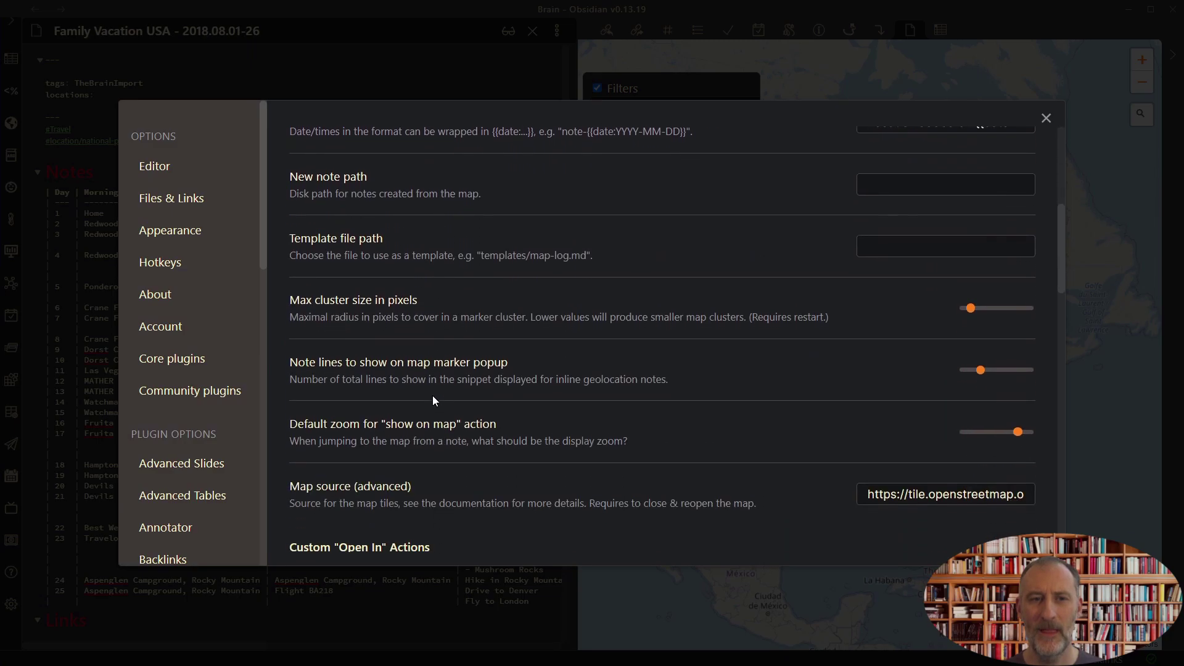
{"action": "scroll", "coordinate": [435, 401], "scroll_direction": "down", "scroll_amount": 10}
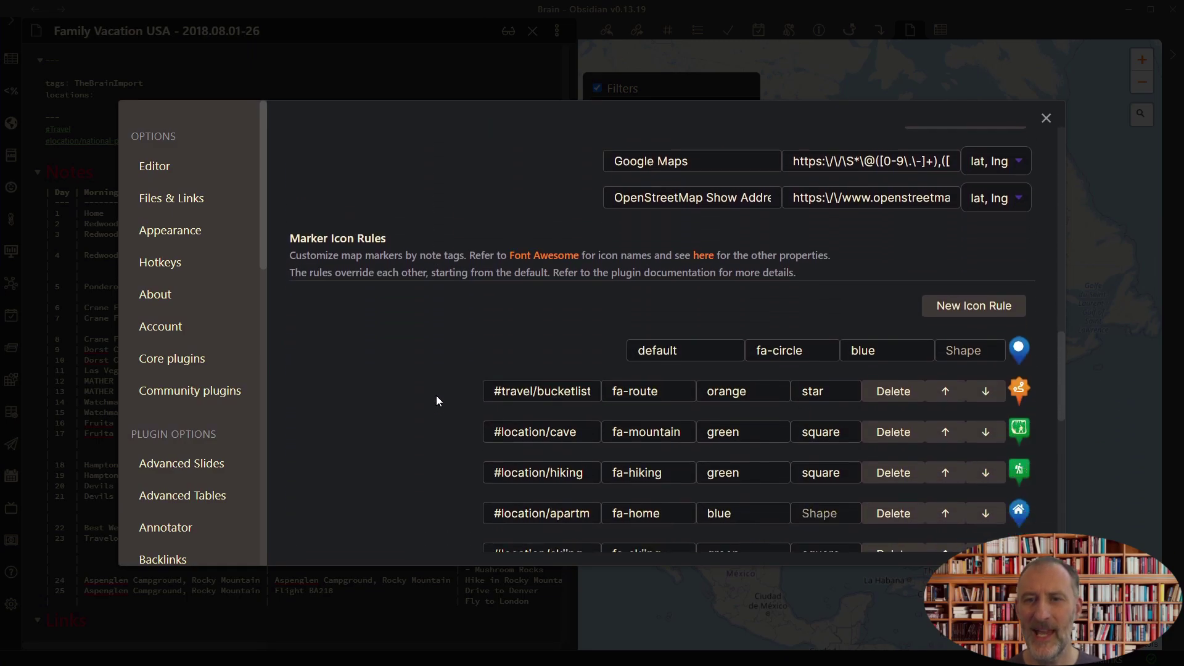
{"action": "scroll", "coordinate": [436, 401], "scroll_direction": "down", "scroll_amount": 4}
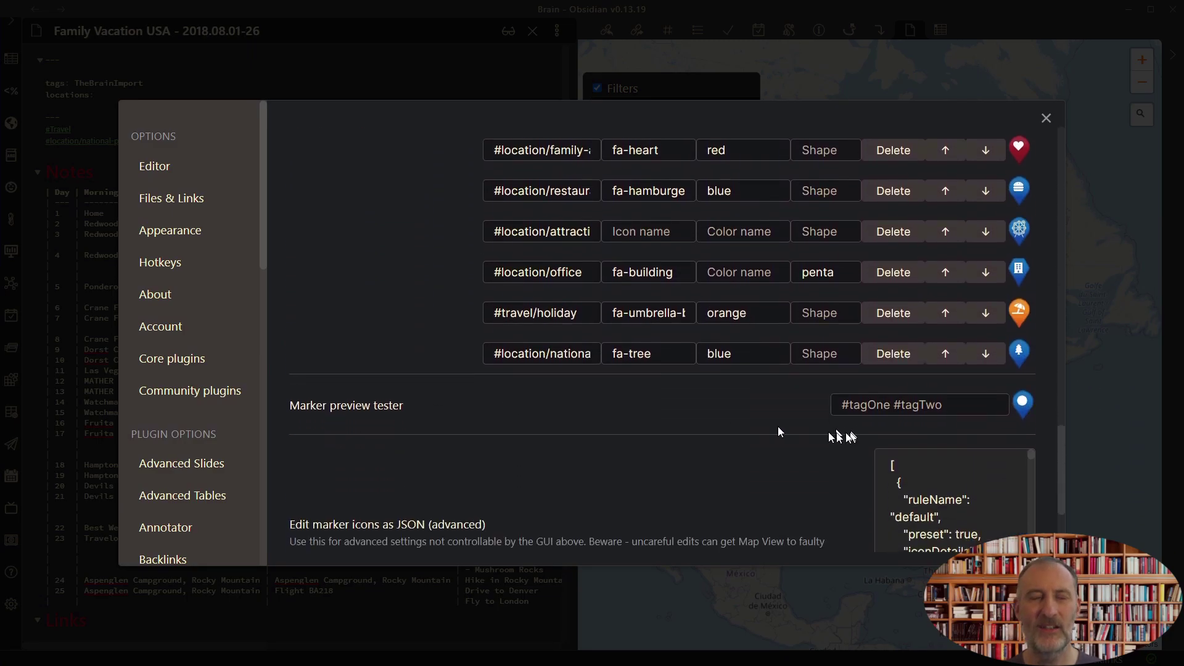
{"action": "scroll", "coordinate": [614, 334], "scroll_direction": "up", "scroll_amount": 1}
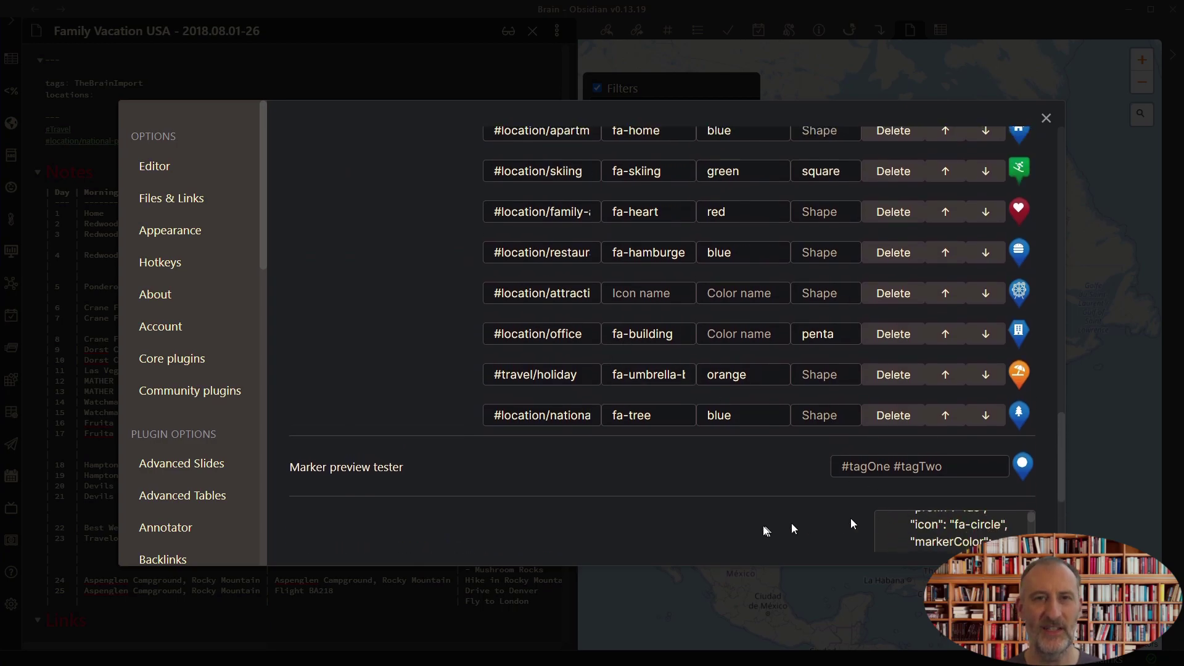
{"action": "scroll", "coordinate": [791, 523], "scroll_direction": "down", "scroll_amount": 3}
{"action": "scroll", "coordinate": [949, 432], "scroll_direction": "down", "scroll_amount": 6}
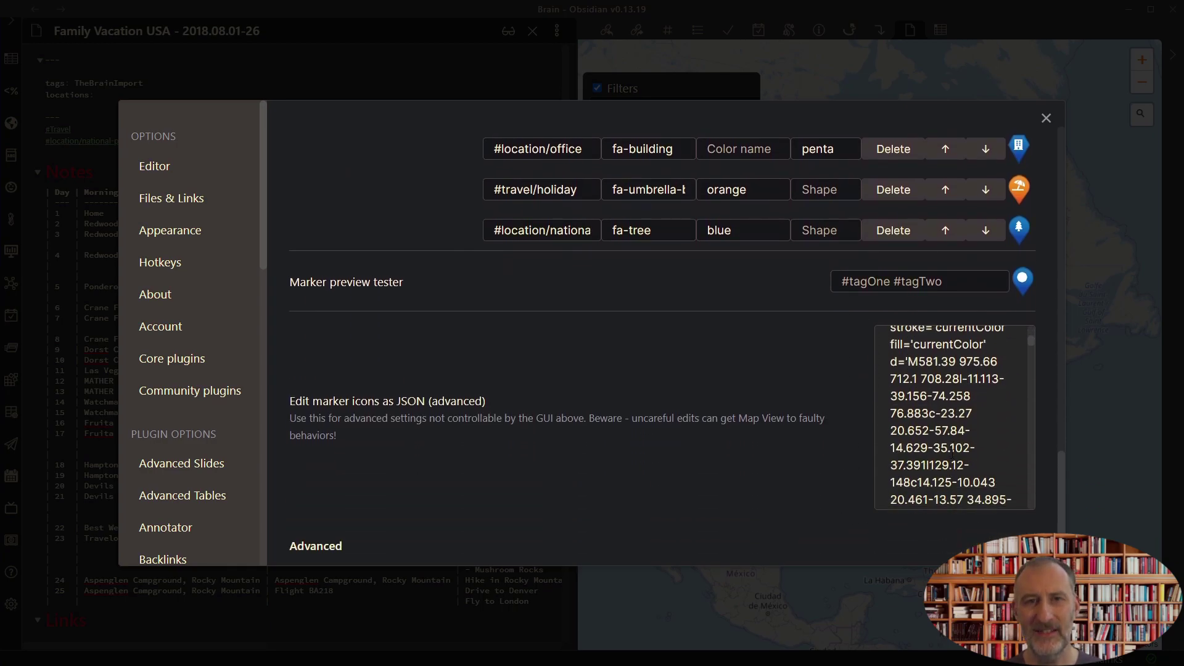
{"action": "scroll", "coordinate": [952, 450], "scroll_direction": "up", "scroll_amount": 2}
{"action": "scroll", "coordinate": [913, 373], "scroll_direction": "up", "scroll_amount": 1}
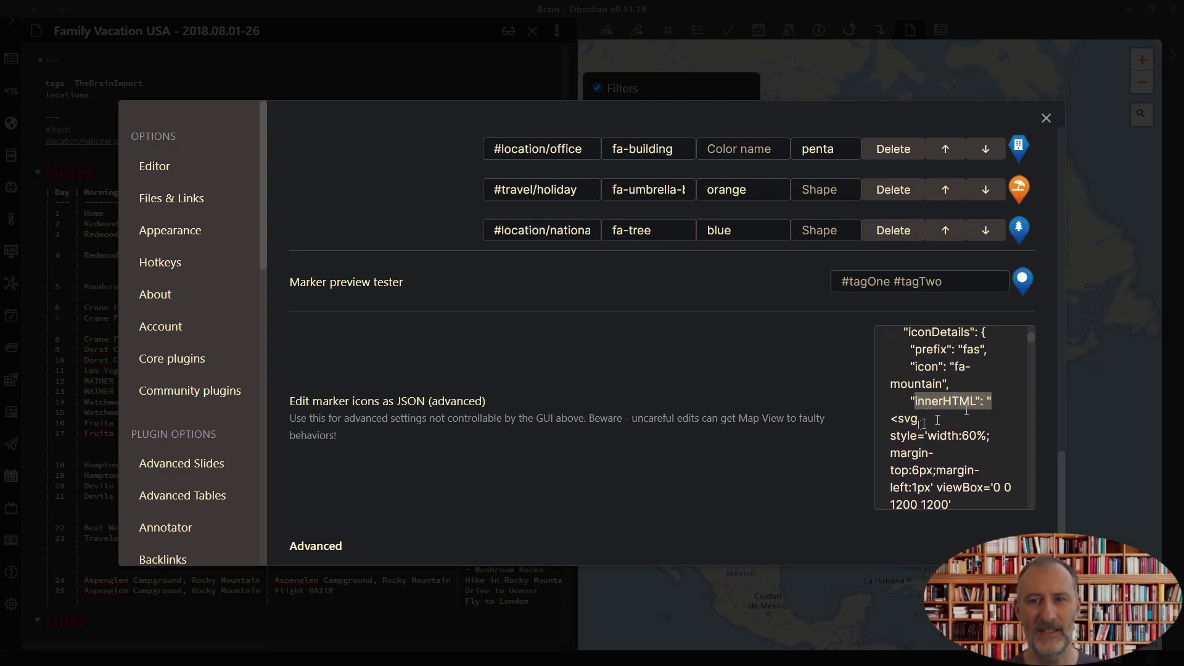
{"action": "left_click", "coordinate": [921, 423]}
{"action": "scroll", "coordinate": [922, 423], "scroll_direction": "down", "scroll_amount": 6}
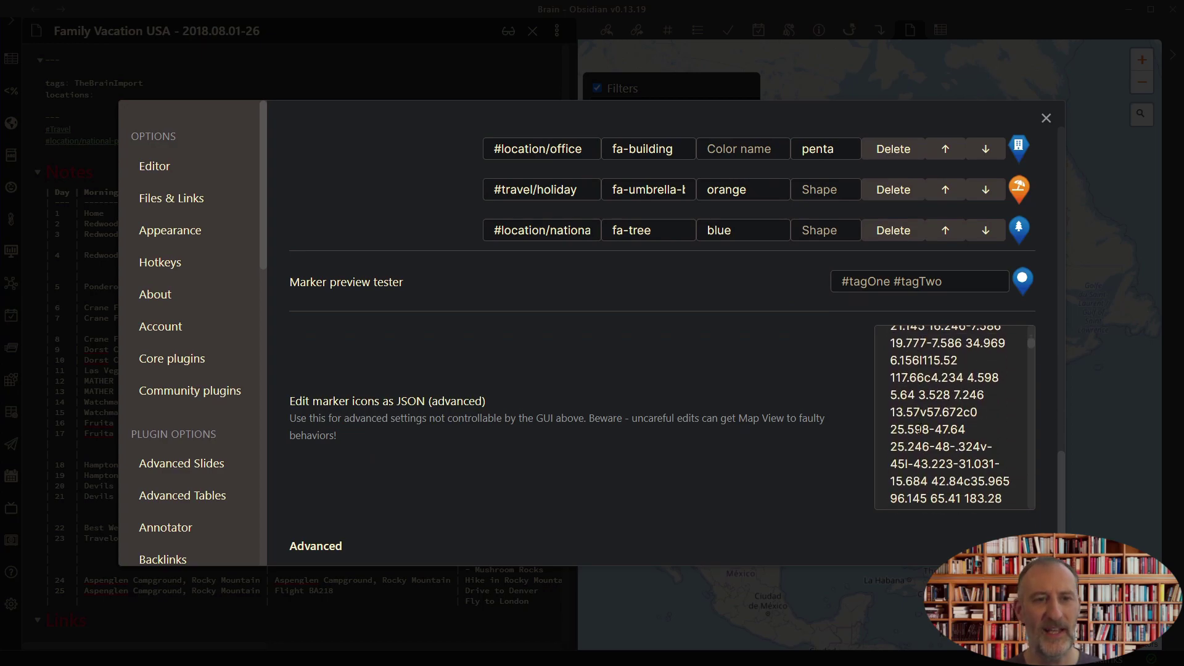
{"action": "scroll", "coordinate": [919, 424], "scroll_direction": "down", "scroll_amount": 8}
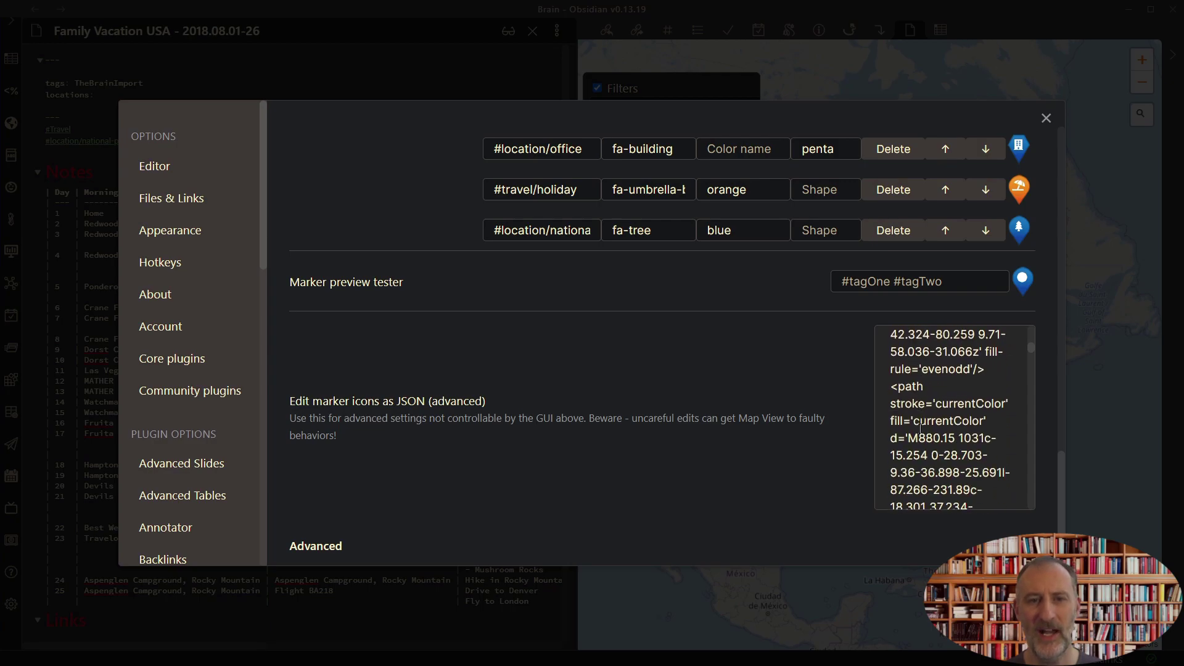
{"action": "scroll", "coordinate": [946, 393], "scroll_direction": "down", "scroll_amount": 8}
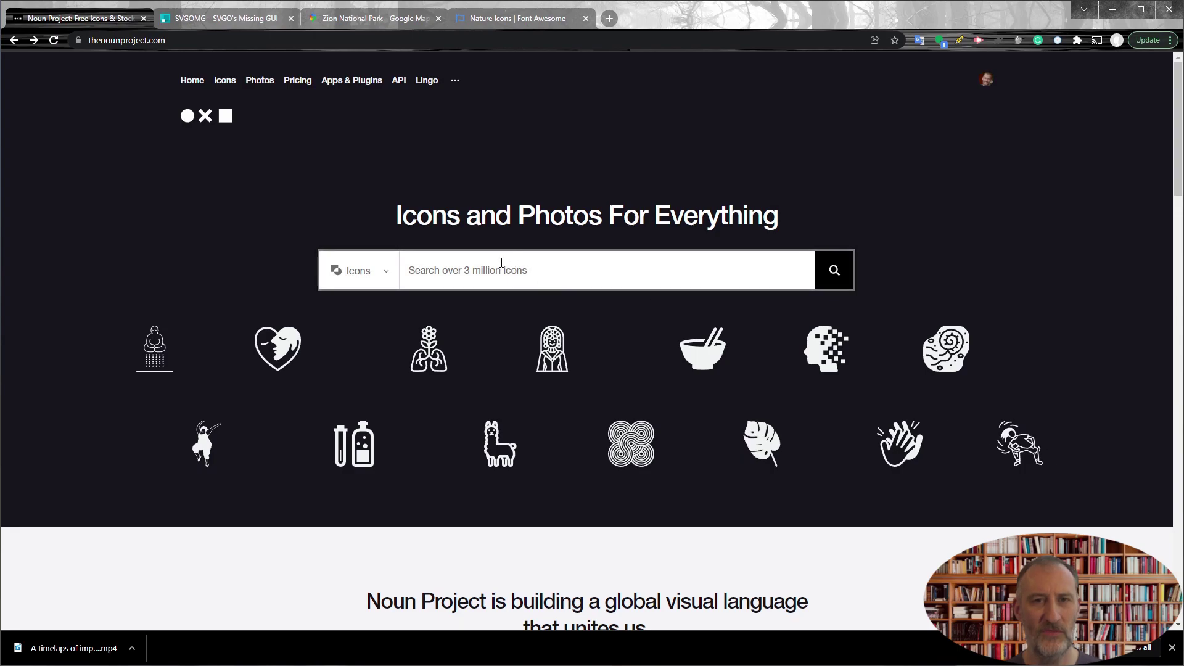
Step: Search the Noun Project site for "national park" icons
{"action": "left_click", "coordinate": [502, 266]}
{"action": "type", "text": "national park"}
{"action": "key", "text": "Return"}
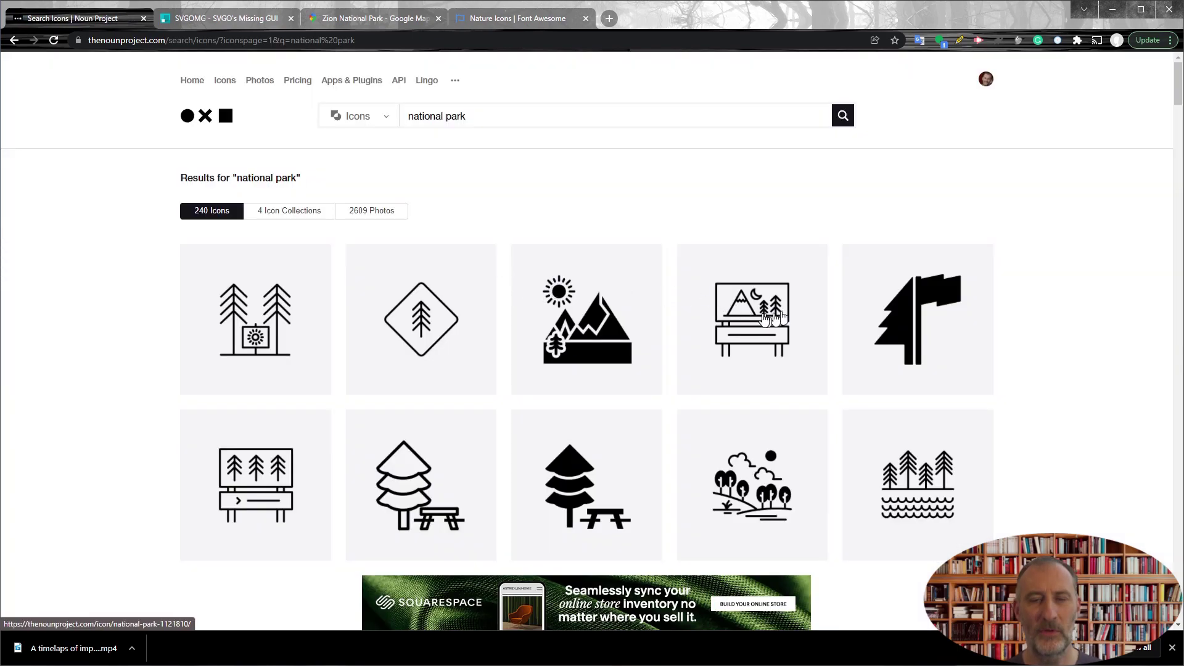
Step: Download the national park sign icon with mountain, moon and trees as an SVG under the Creative Commons license
{"action": "left_click", "coordinate": [774, 317]}
{"action": "left_click", "coordinate": [861, 254]}
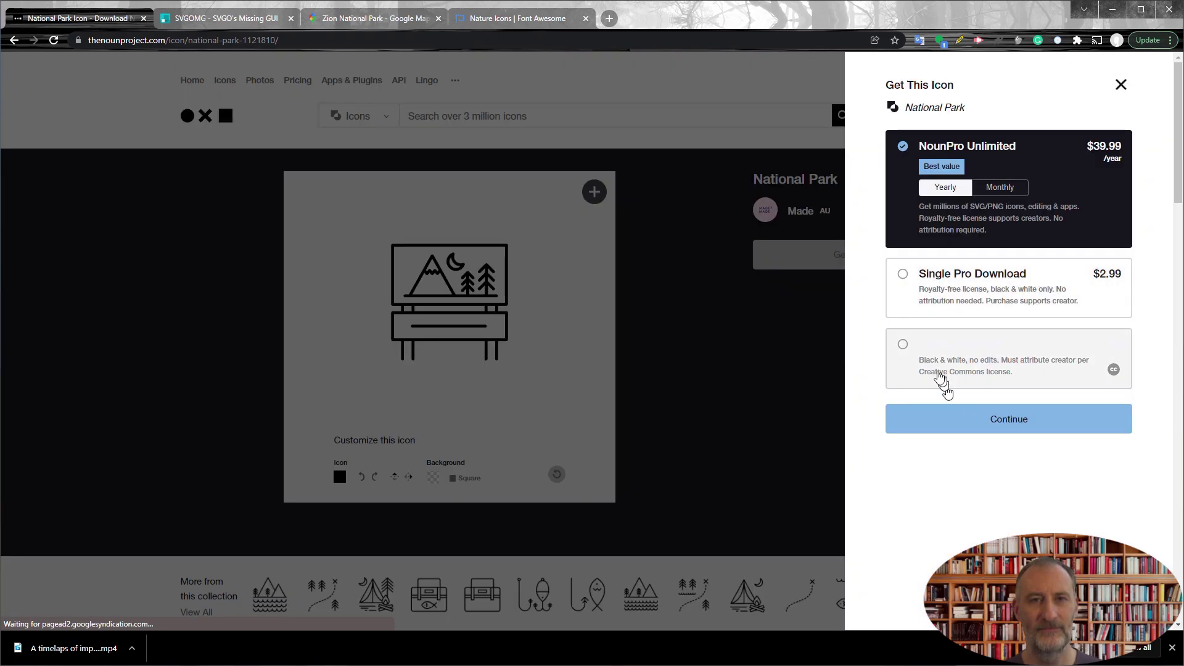
{"action": "left_click", "coordinate": [937, 373]}
{"action": "left_click", "coordinate": [1000, 416]}
{"action": "left_click", "coordinate": [856, 408]}
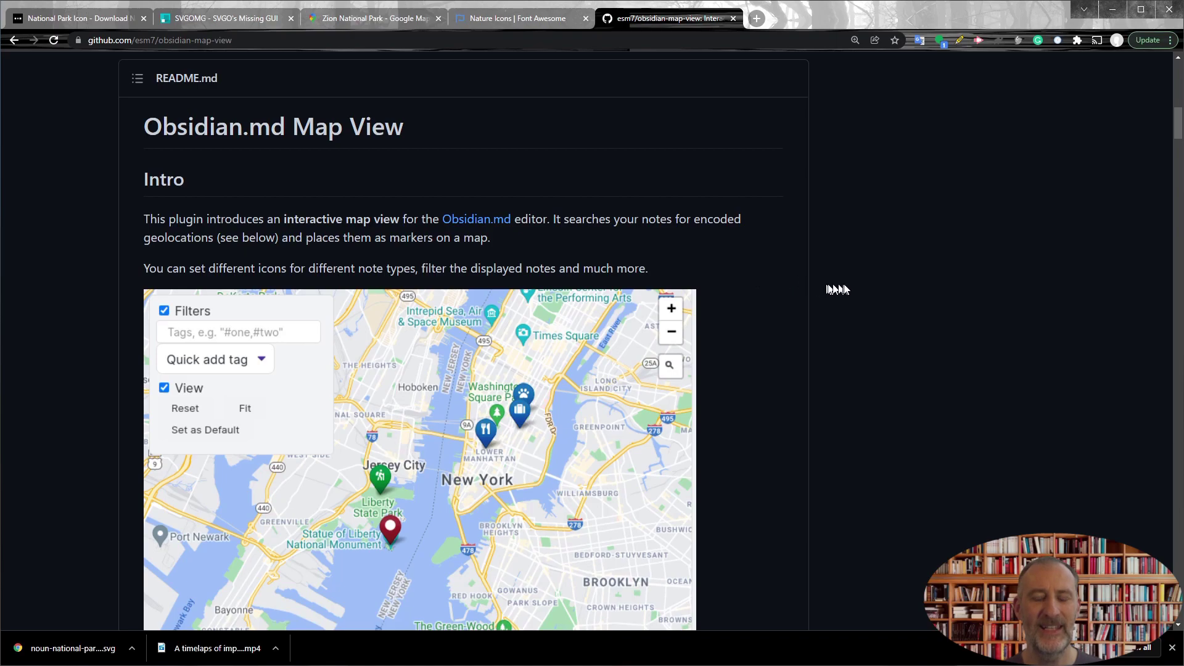
Step: Examine the README of the esm7/obsidian-map-view repository on GitHub
{"action": "scroll", "coordinate": [839, 290], "scroll_direction": "down", "scroll_amount": 14}
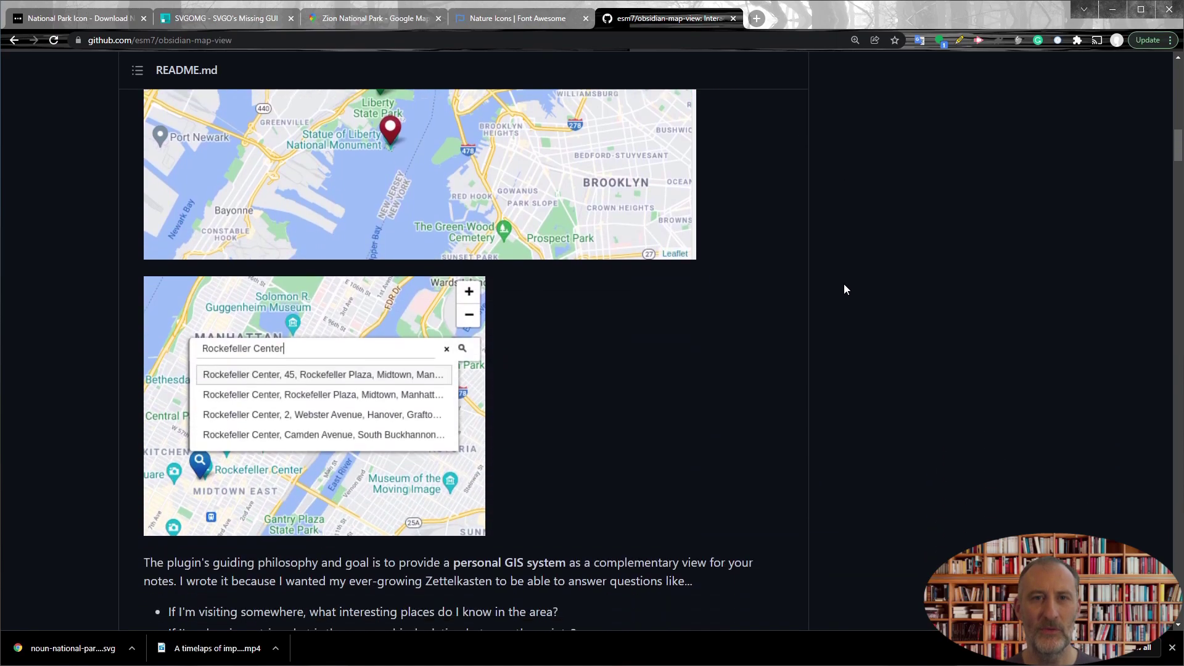